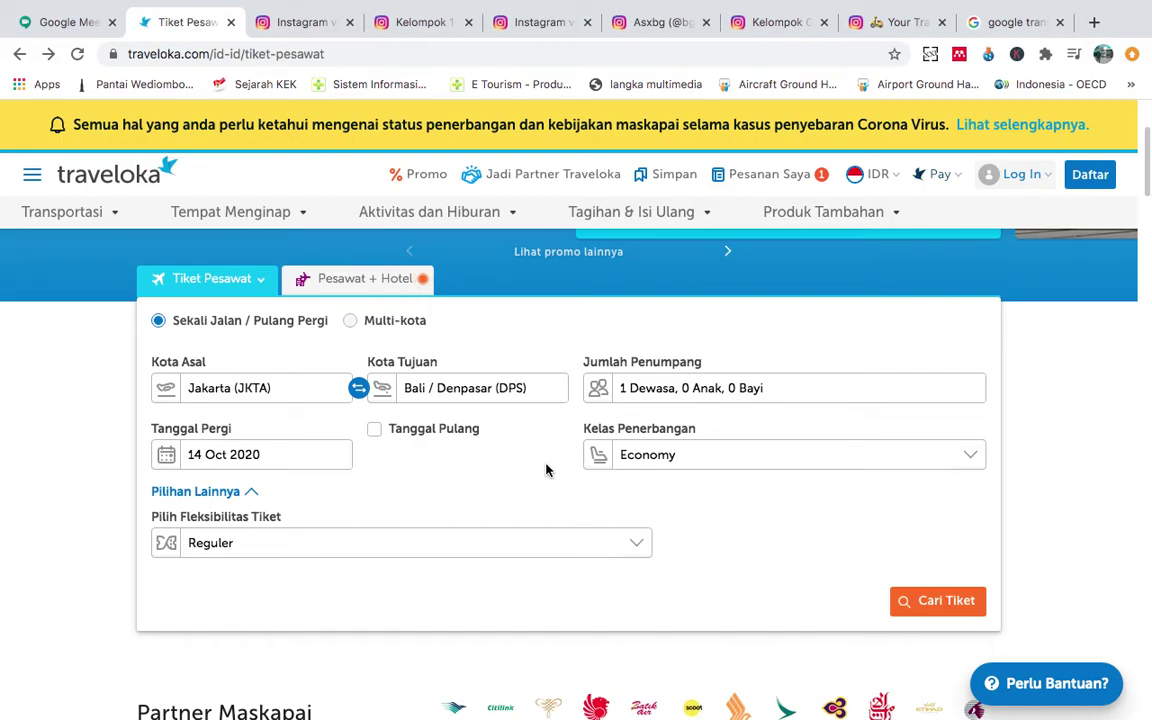
Change the origin city to Jakarta Soekarno Hatta (CGK).
{"action": "left_click", "coordinate": [288, 389]}
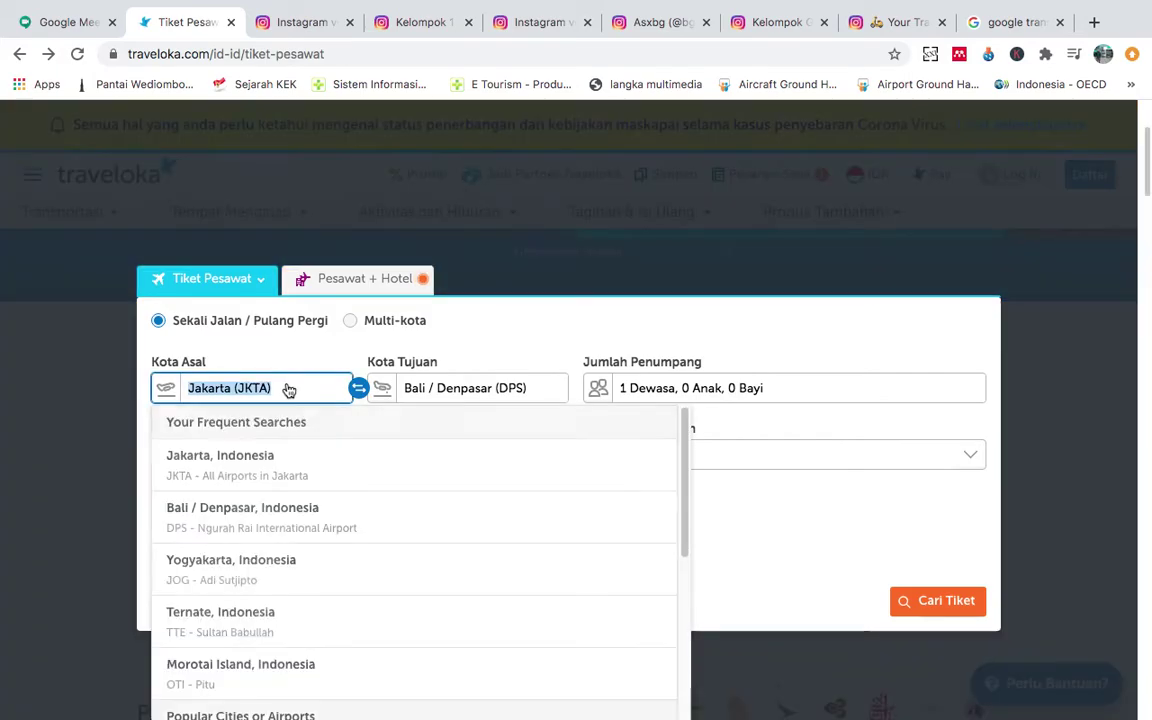
{"action": "left_click", "coordinate": [285, 390]}
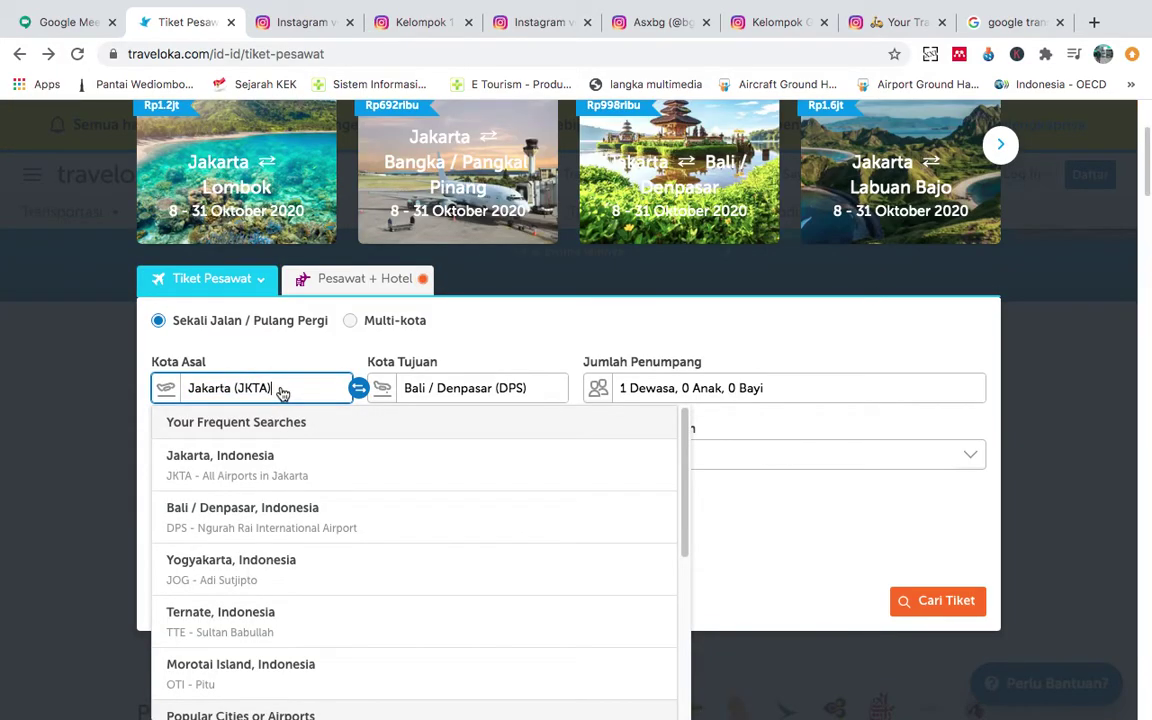
{"action": "key", "text": "BackSpace"}
{"action": "key", "text": "BackSpace"}
{"action": "key", "text": "BackSpace"}
{"action": "key", "text": "BackSpace"}
{"action": "key", "text": "BackSpace"}
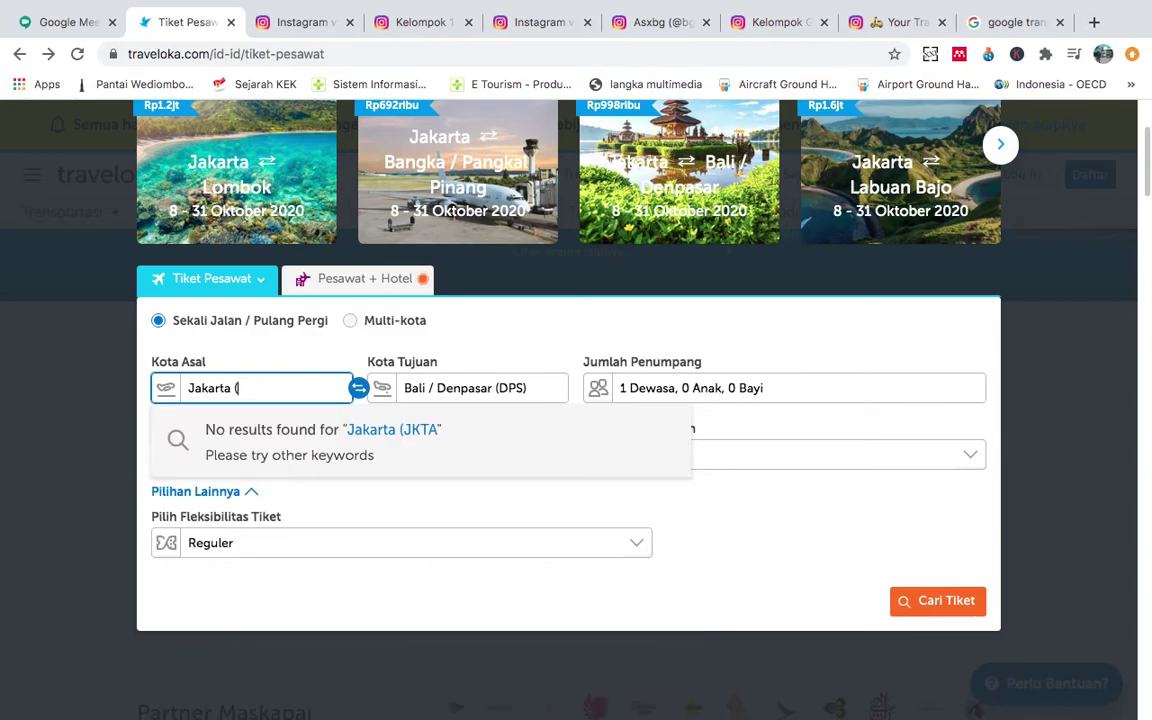
{"action": "key", "text": "BackSpace"}
{"action": "key", "text": "BackSpace"}
{"action": "key", "text": "BackSpace"}
{"action": "key", "text": "BackSpace"}
{"action": "type", "text": "cgk"}
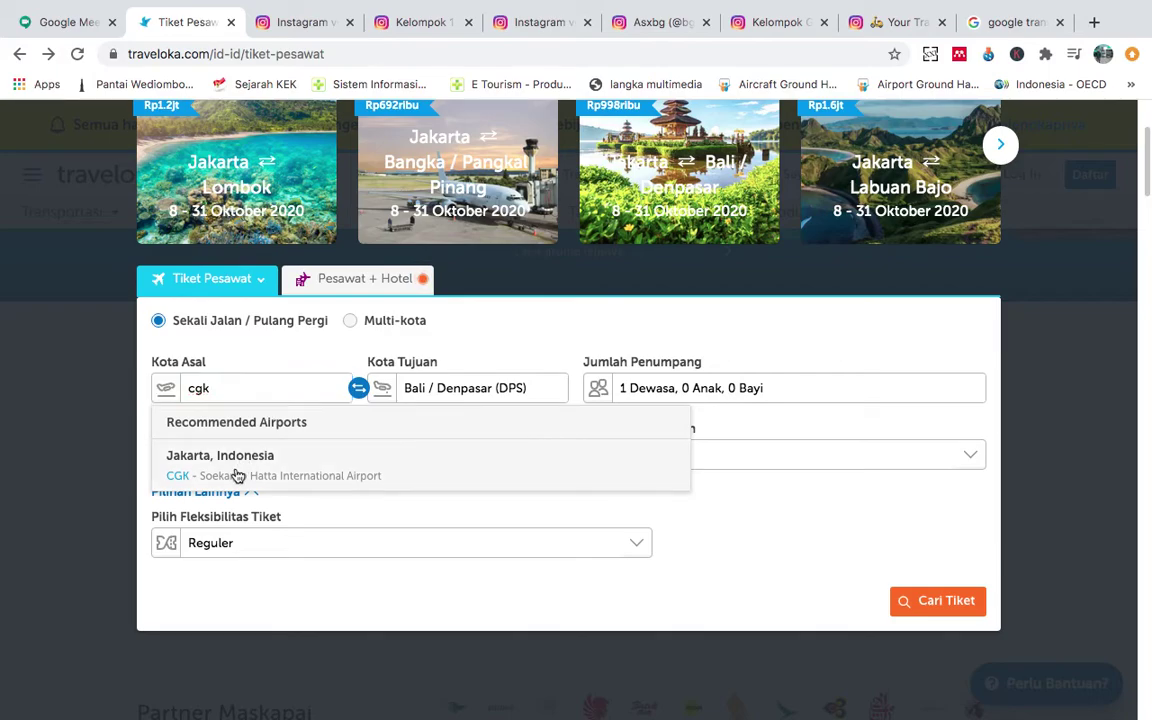
{"action": "left_click", "coordinate": [238, 470]}
Set the destination city to Yogyakarta (JOG).
{"action": "left_click", "coordinate": [446, 396]}
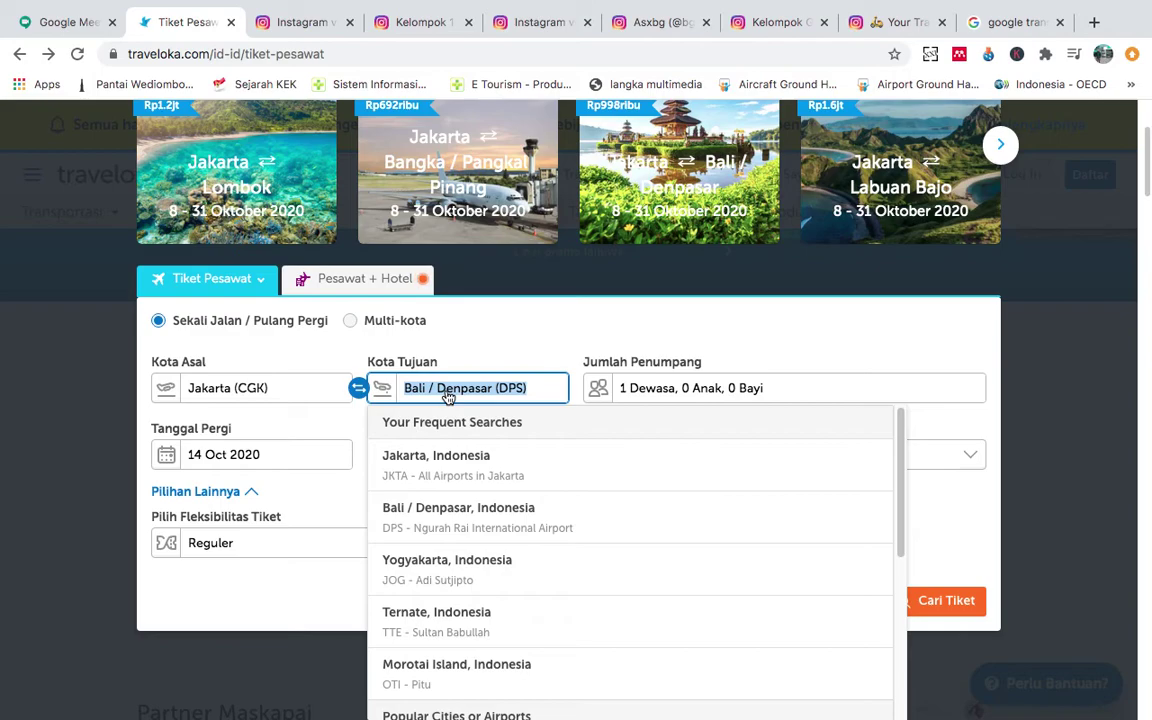
{"action": "type", "text": "jog"}
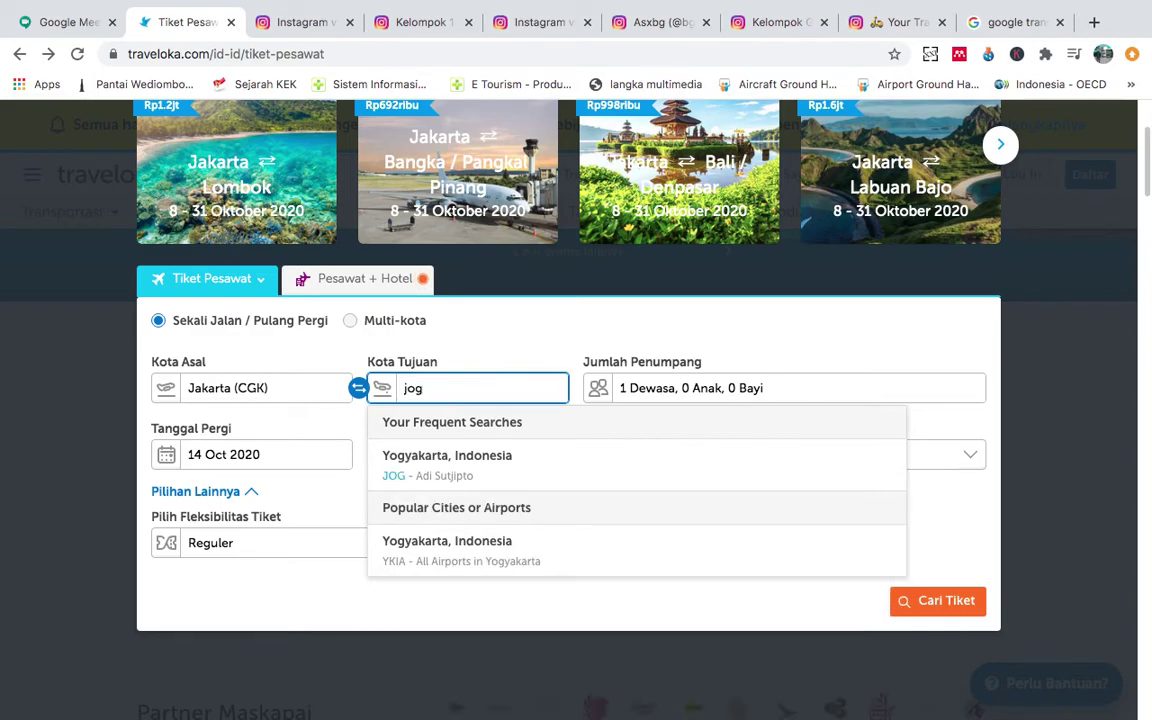
{"action": "left_click", "coordinate": [527, 475]}
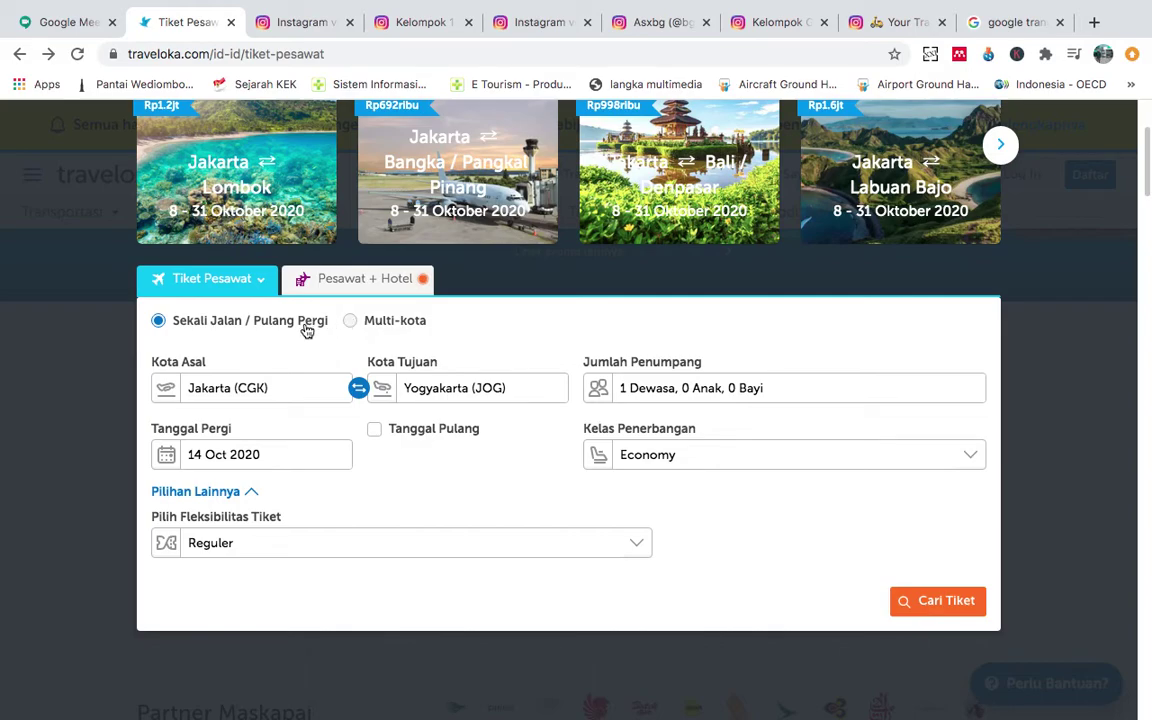
Leave multi-city mode and set the departure date to 23 Oct 2020.
{"action": "left_click", "coordinate": [350, 322]}
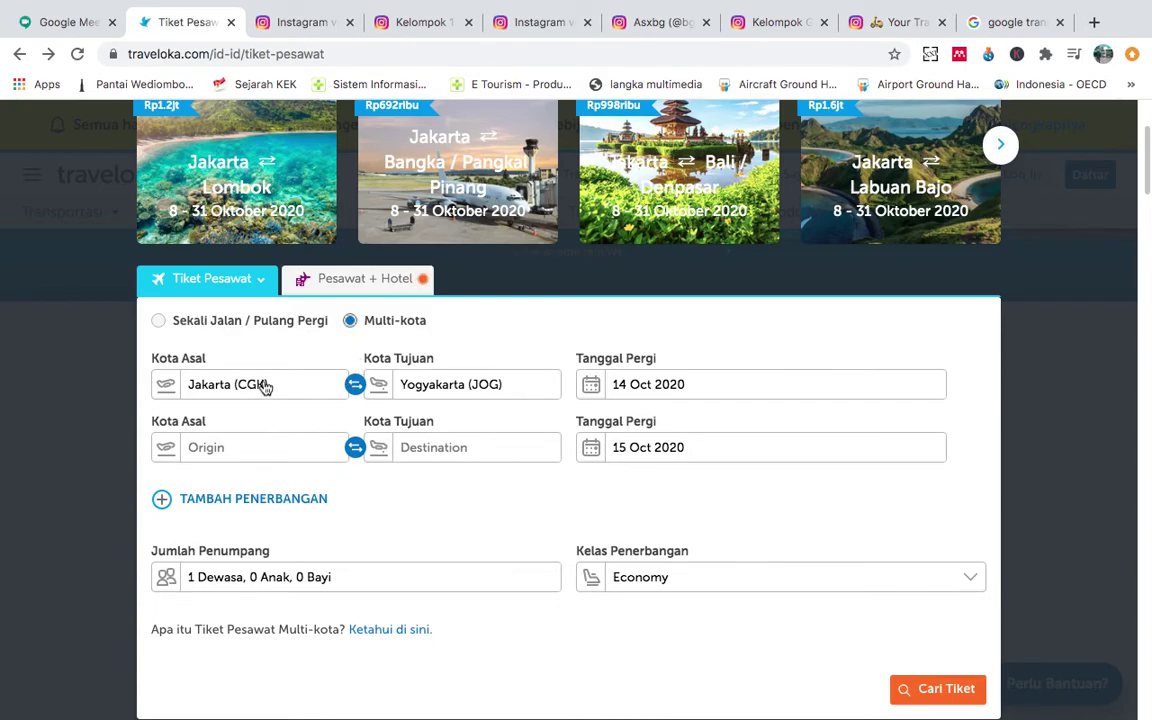
{"action": "left_click", "coordinate": [253, 325]}
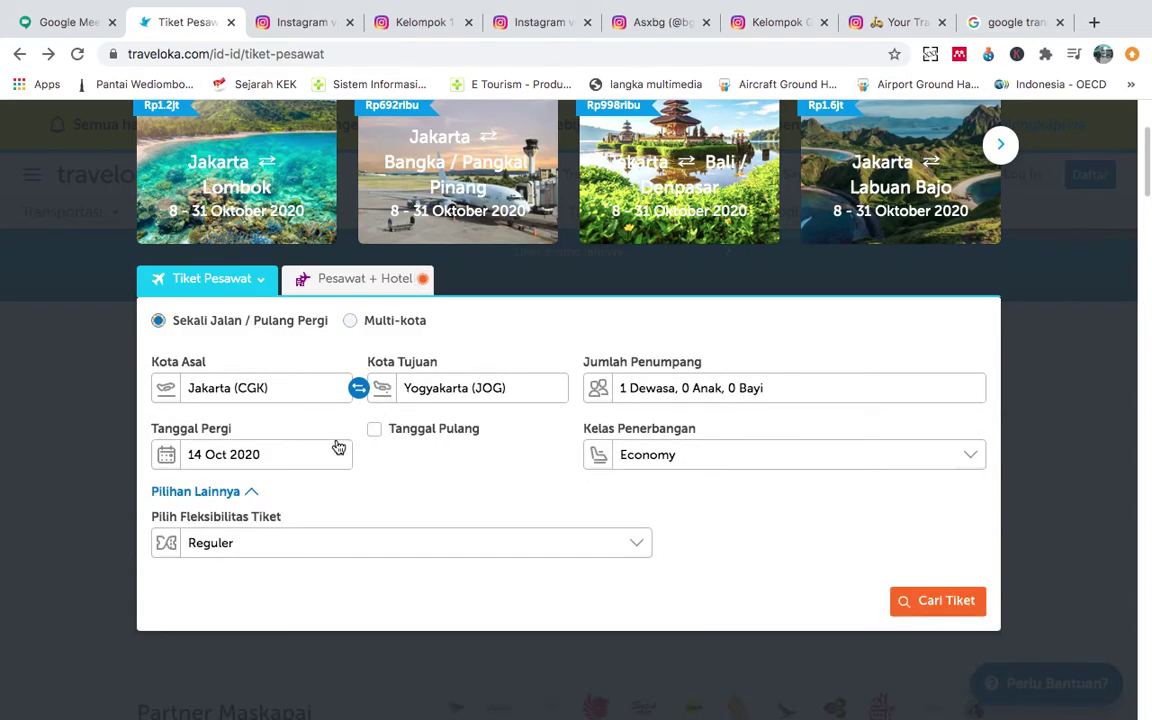
{"action": "left_click", "coordinate": [252, 465]}
{"action": "scroll", "coordinate": [435, 622], "scroll_direction": "down", "scroll_amount": 2}
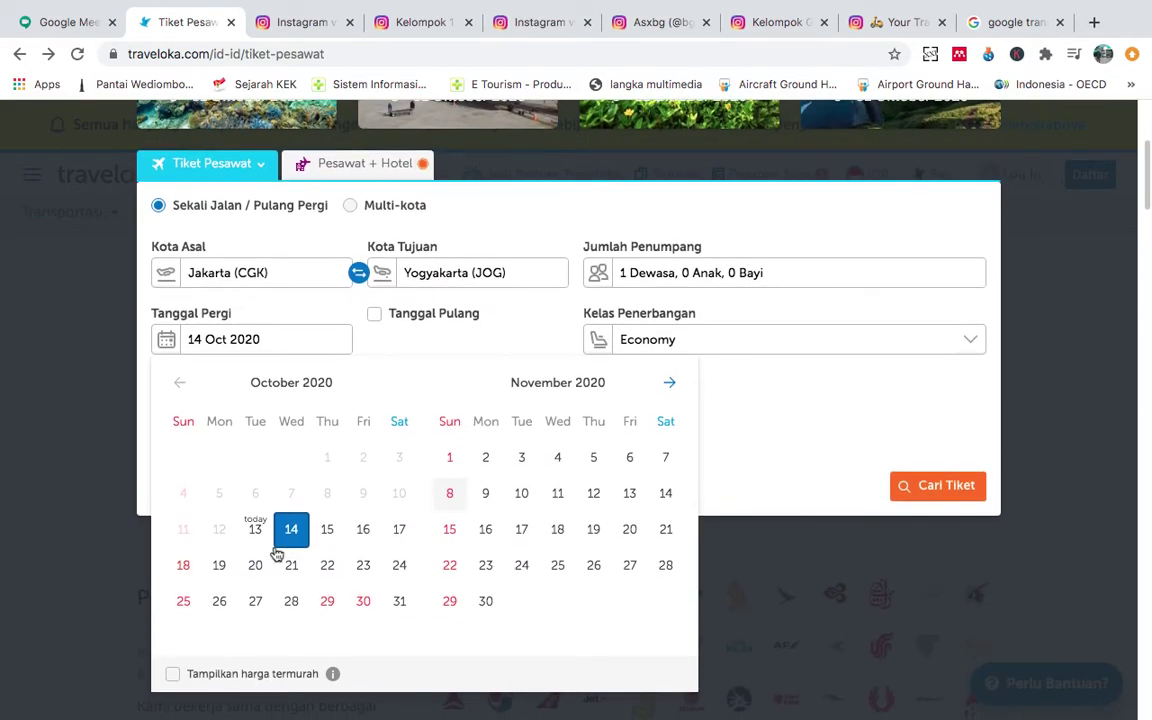
{"action": "left_click", "coordinate": [365, 567]}
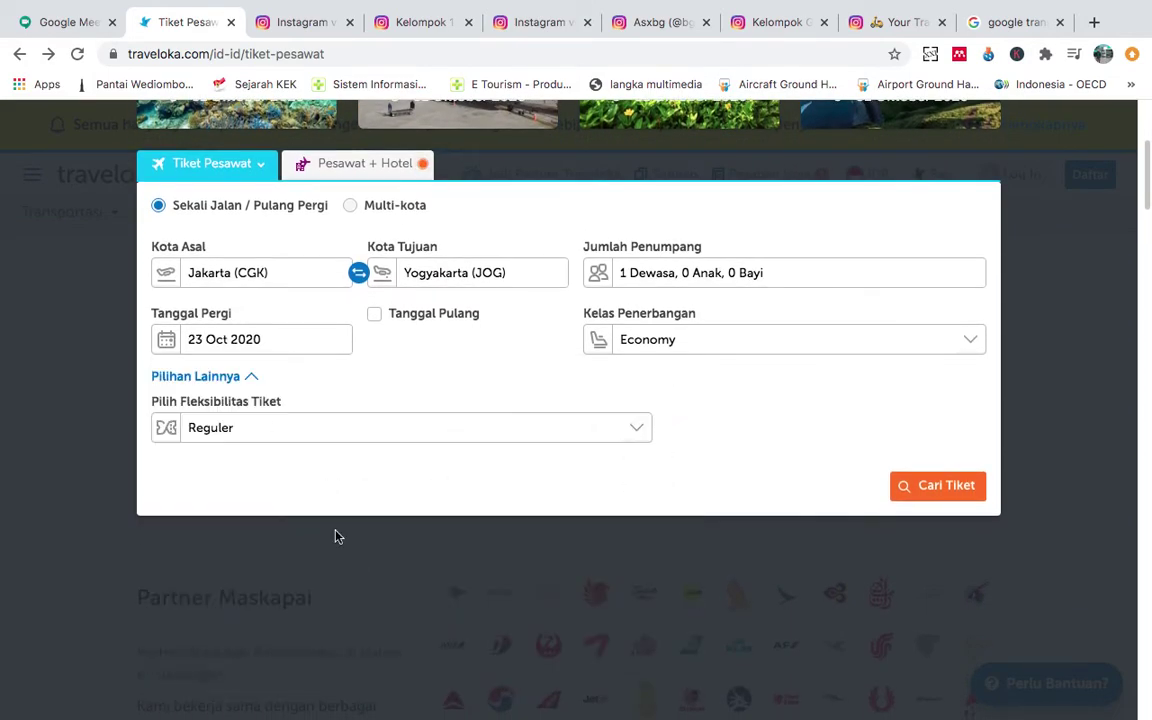
Add a return date of 27 Oct 2020.
{"action": "left_click", "coordinate": [375, 316]}
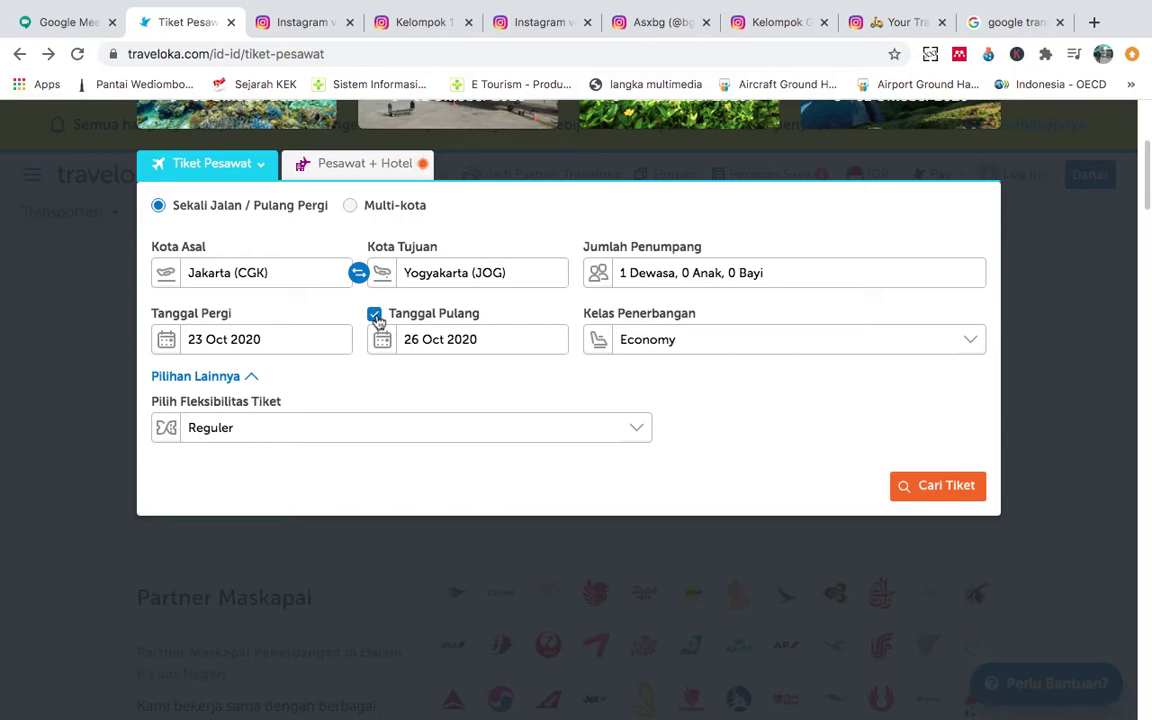
{"action": "left_click", "coordinate": [424, 345]}
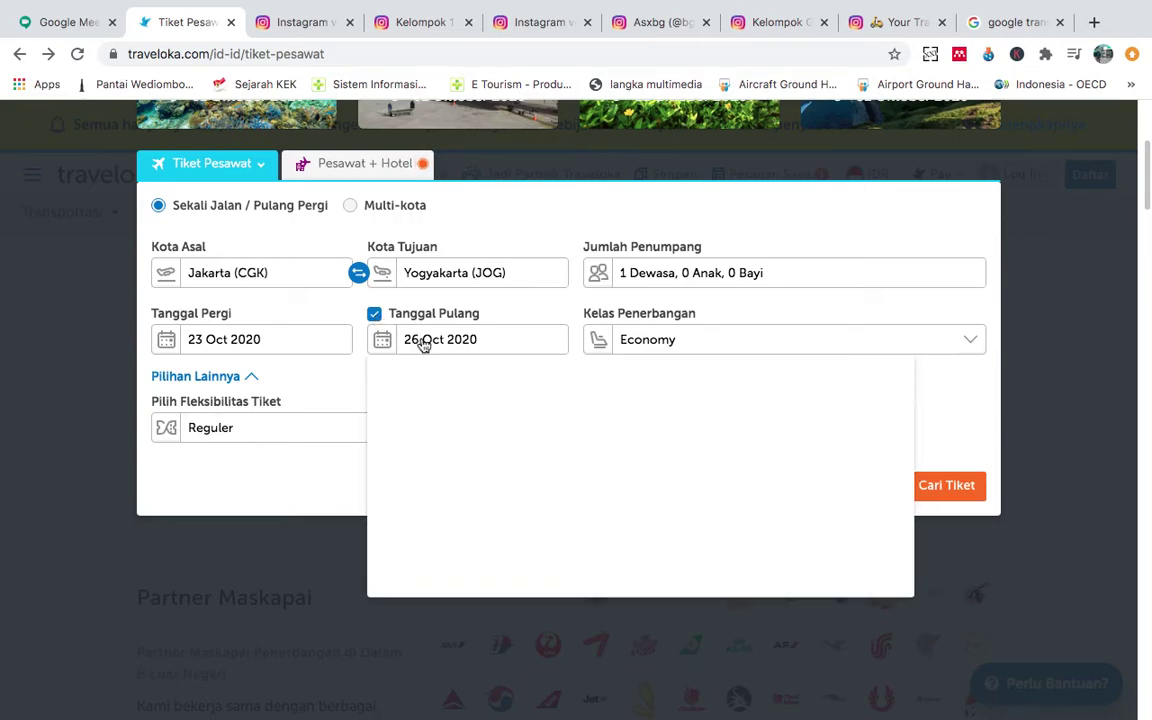
{"action": "left_click", "coordinate": [424, 345]}
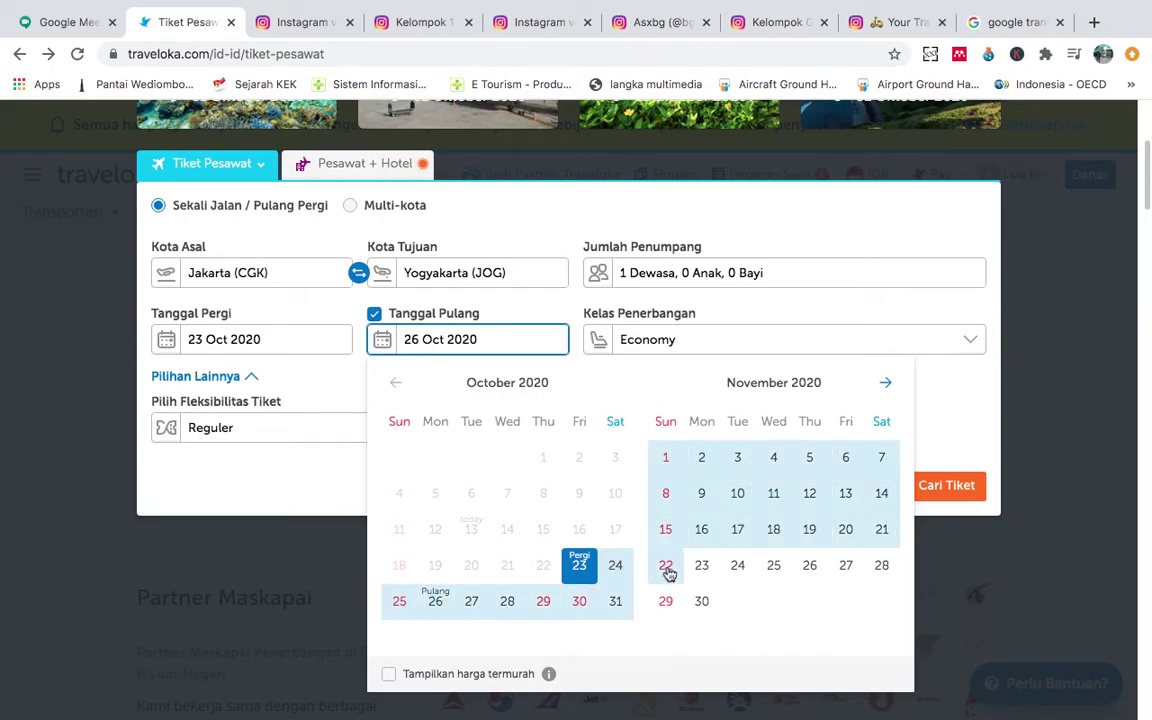
{"action": "left_click", "coordinate": [463, 610]}
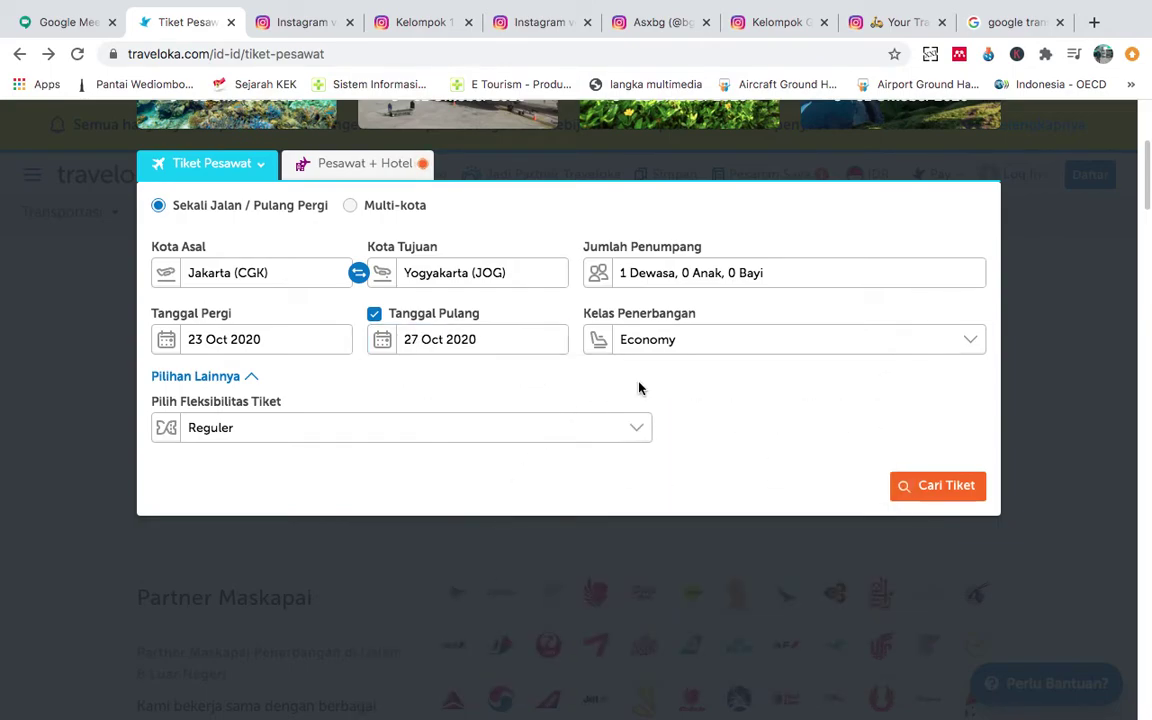
{"action": "left_click", "coordinate": [747, 342]}
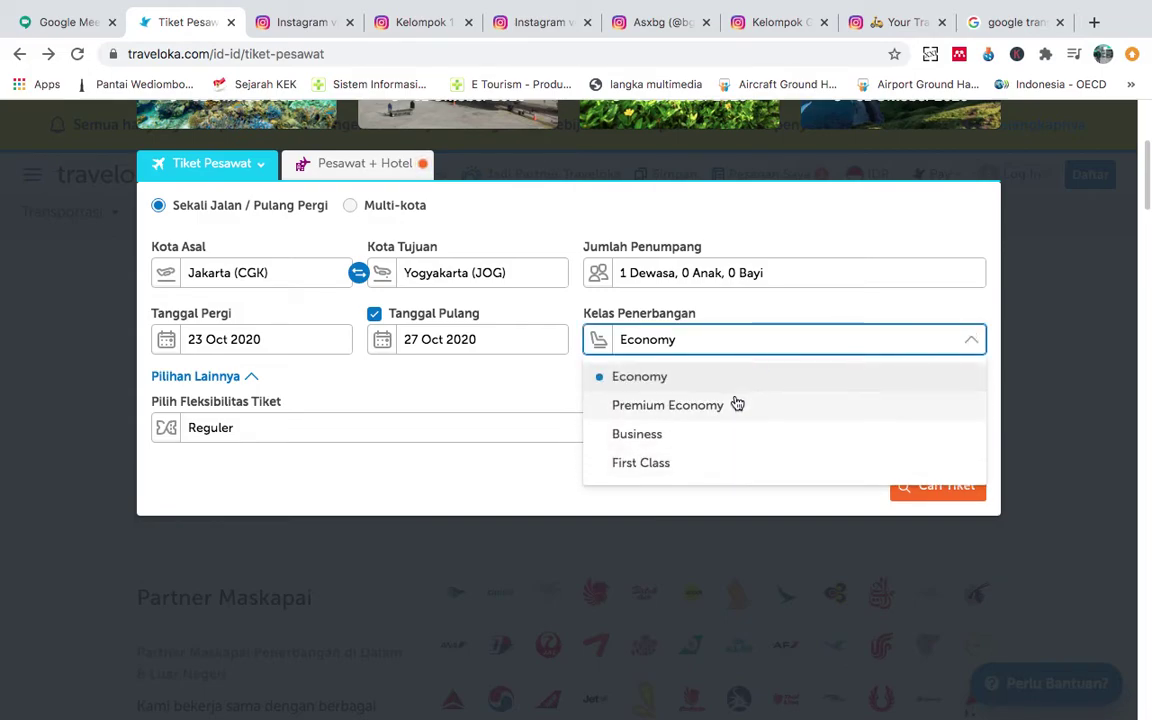
Keep Economy class with 1 adult and no children, and search for flights.
{"action": "left_click", "coordinate": [728, 384]}
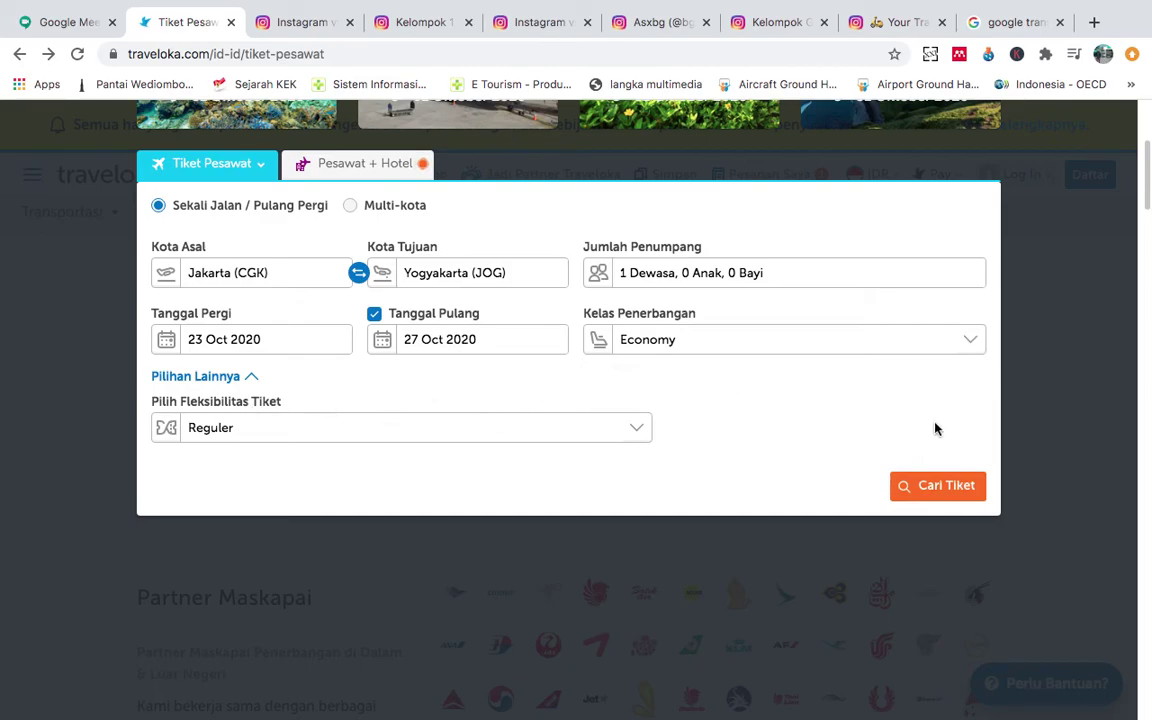
{"action": "left_click", "coordinate": [856, 271]}
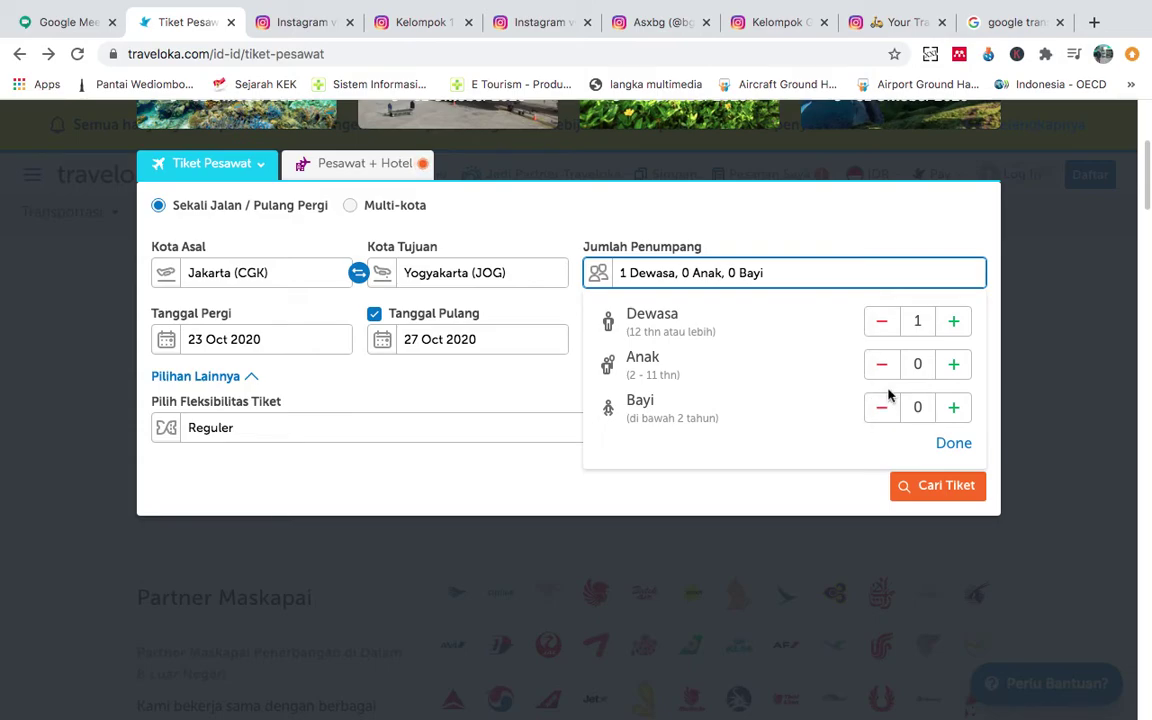
{"action": "left_click", "coordinate": [948, 332]}
{"action": "left_click", "coordinate": [881, 321]}
{"action": "left_click", "coordinate": [950, 325]}
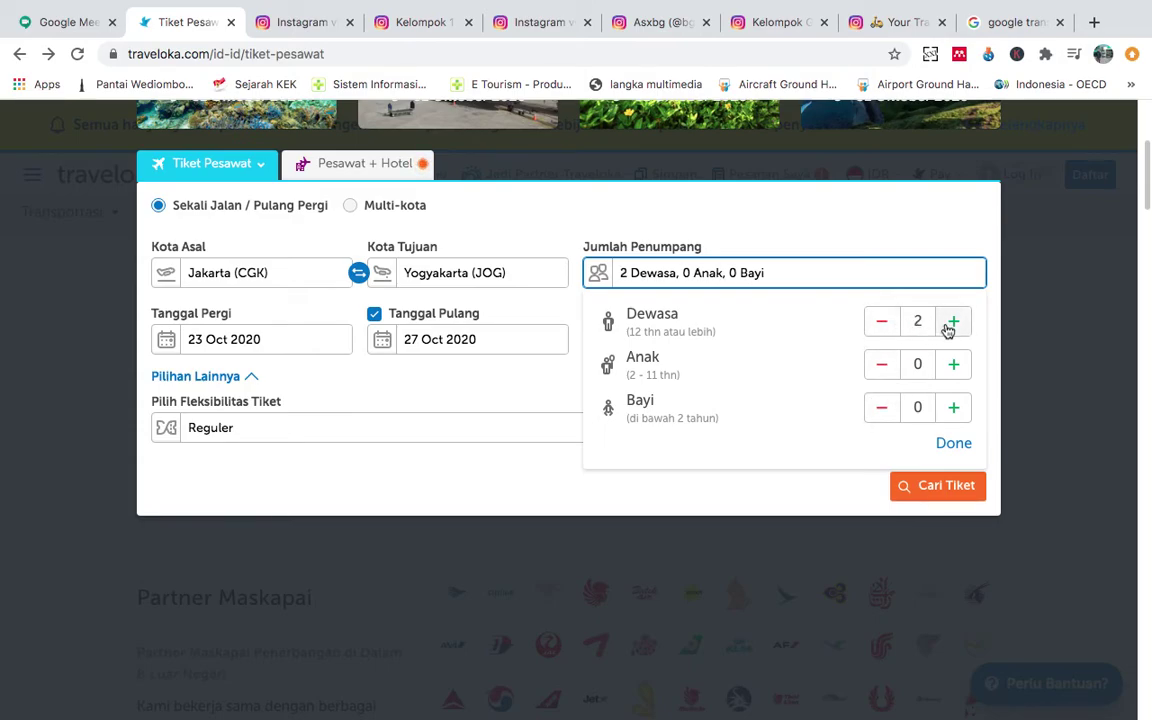
{"action": "left_click", "coordinate": [955, 370]}
{"action": "left_click", "coordinate": [884, 370]}
{"action": "left_click", "coordinate": [884, 330]}
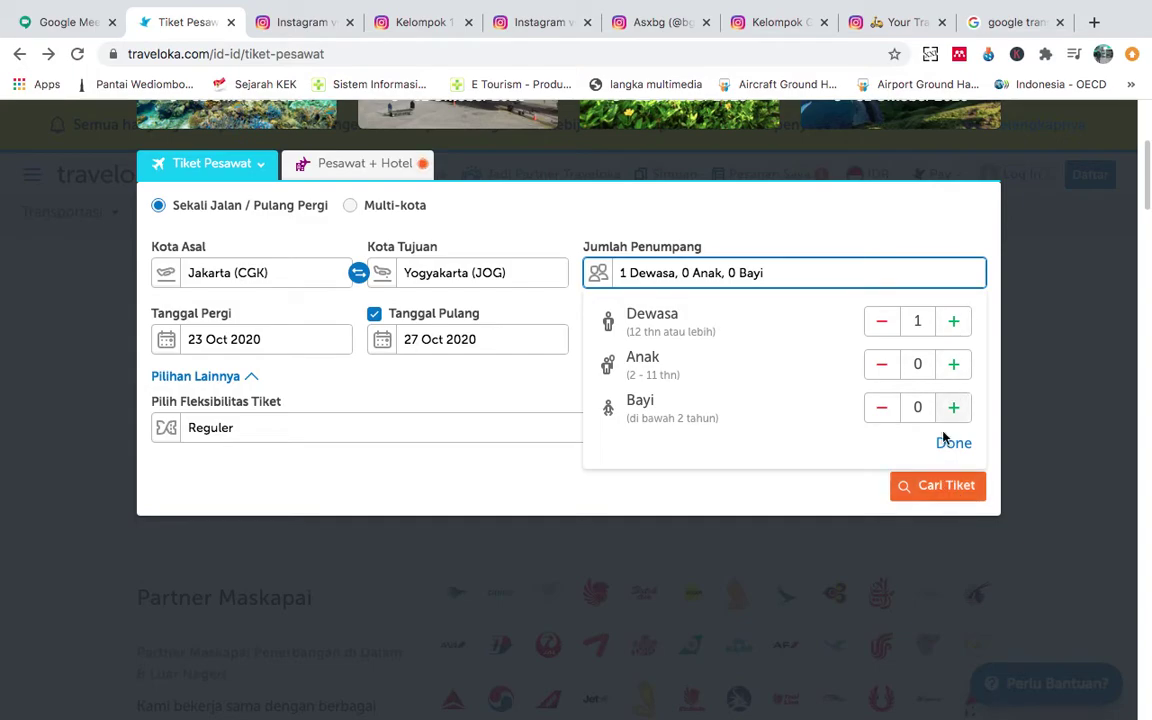
{"action": "left_click", "coordinate": [940, 487]}
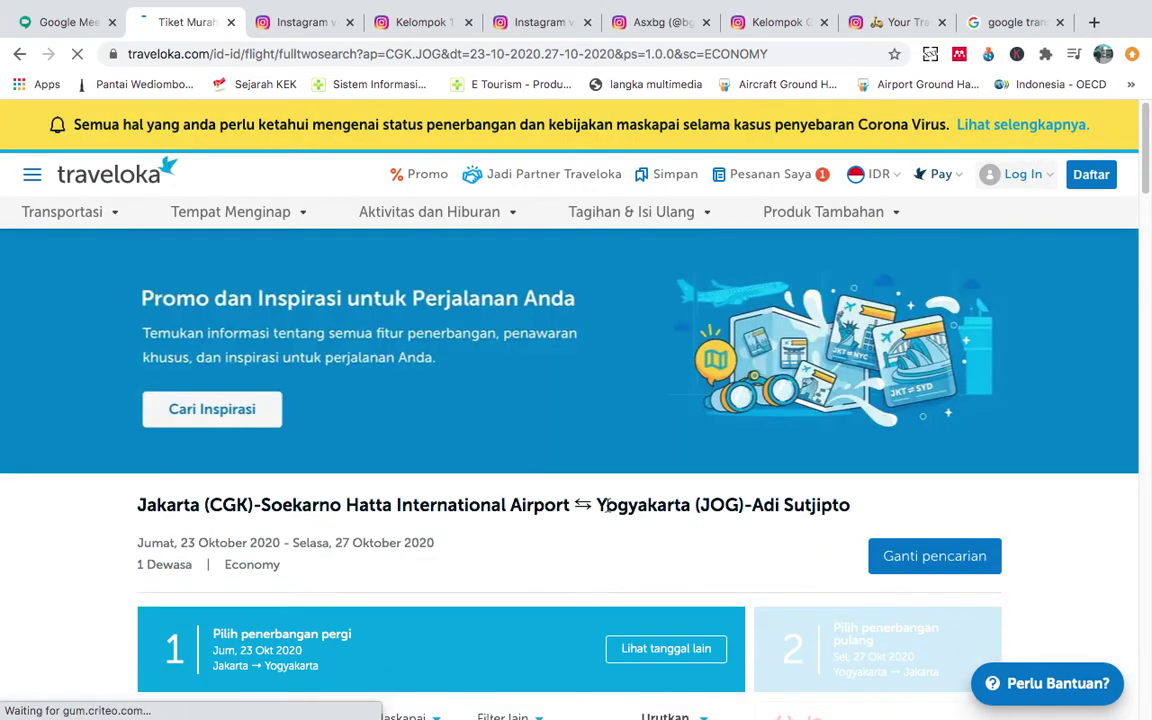
Review the round-trip results and select the origin and Yogyakarta airport names in the heading.
{"action": "scroll", "coordinate": [606, 505], "scroll_direction": "down", "scroll_amount": 10}
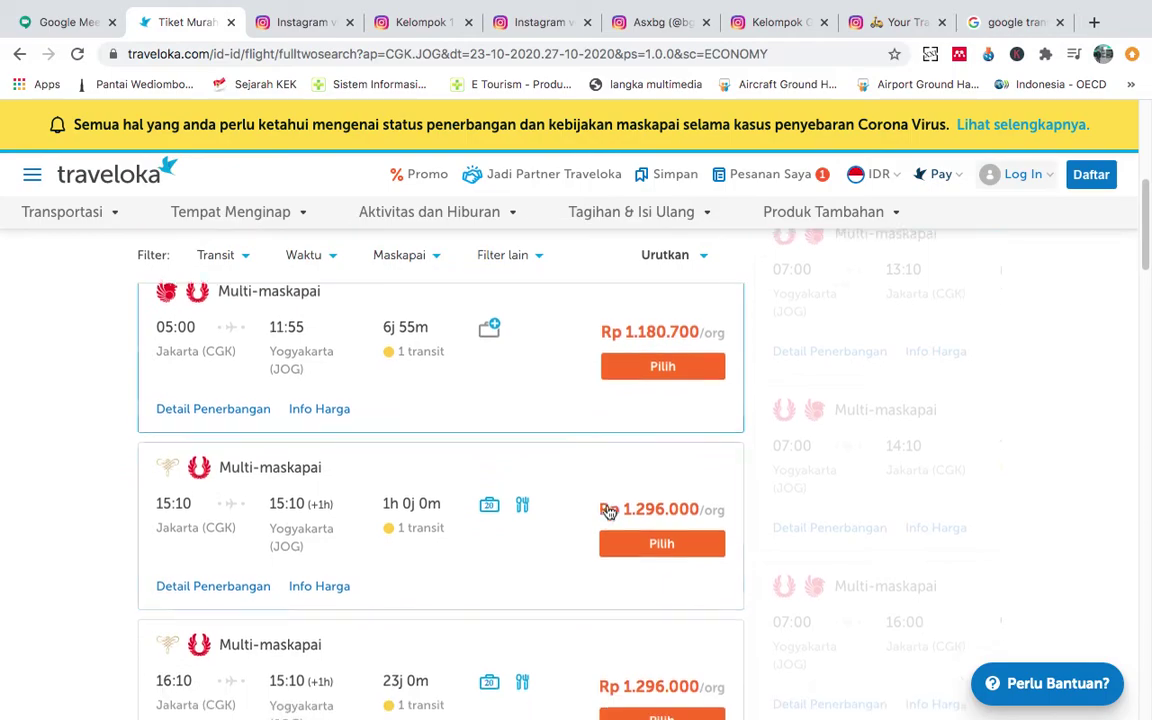
{"action": "scroll", "coordinate": [609, 512], "scroll_direction": "up", "scroll_amount": 4}
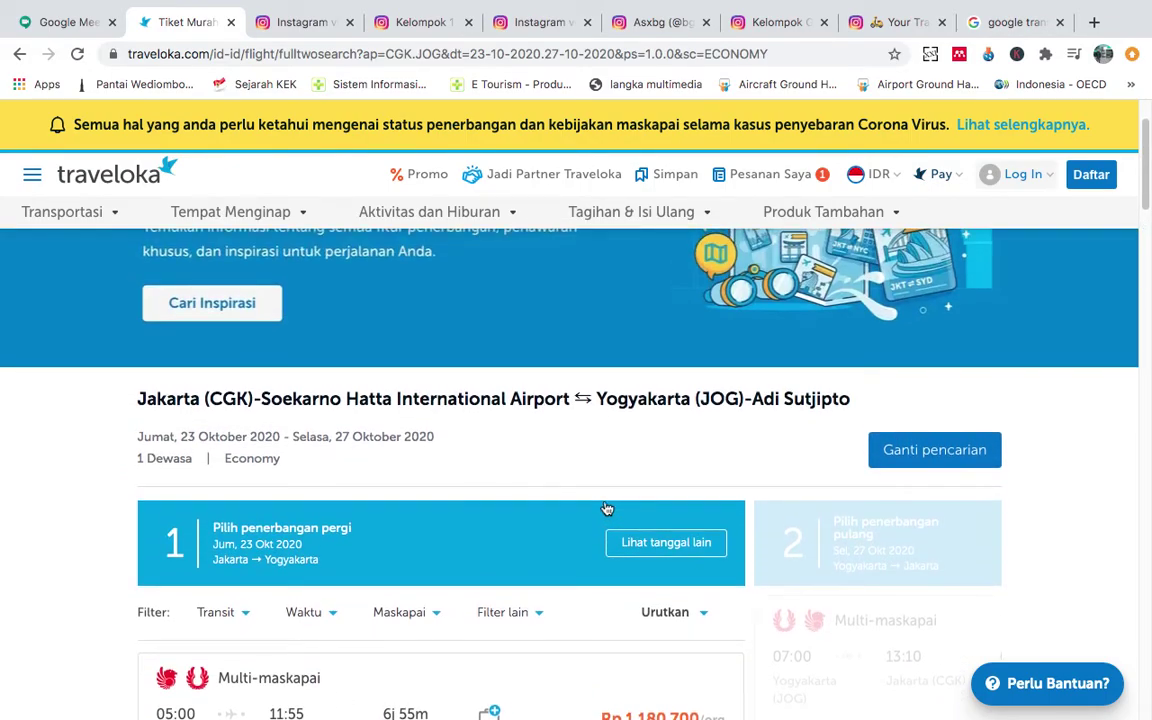
{"action": "scroll", "coordinate": [606, 509], "scroll_direction": "down", "scroll_amount": 2}
{"action": "scroll", "coordinate": [605, 507], "scroll_direction": "up", "scroll_amount": 1}
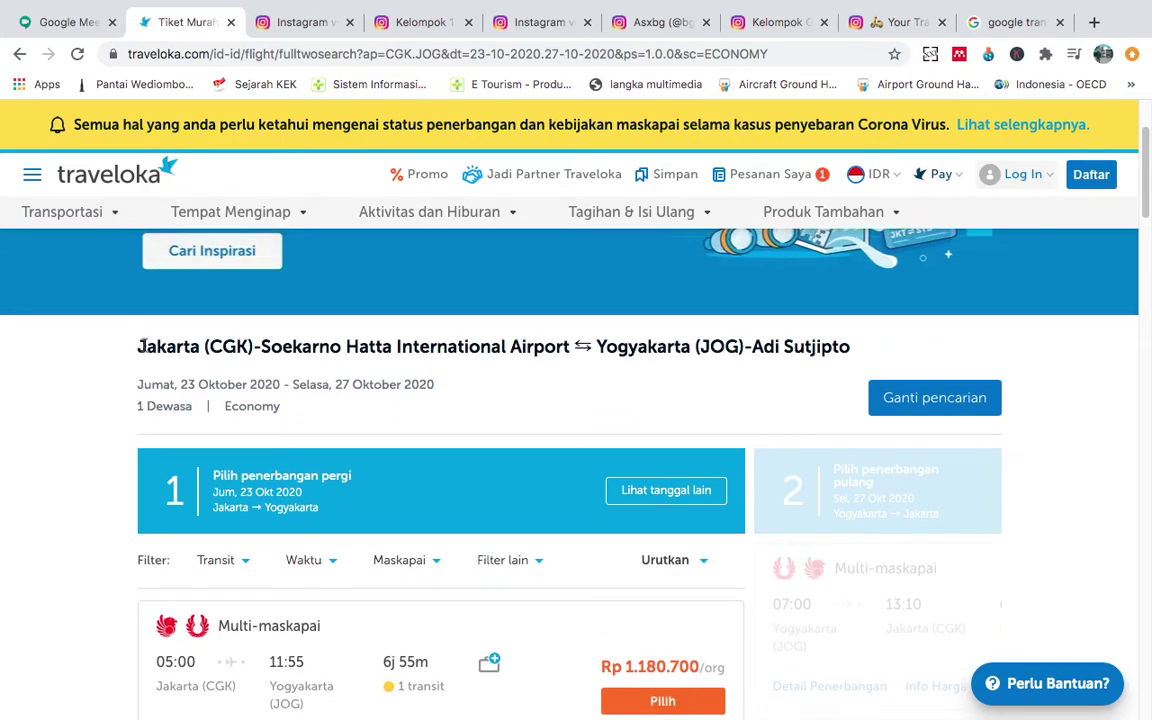
{"action": "left_click_drag", "start_coordinate": [282, 350], "coordinate": [468, 350]}
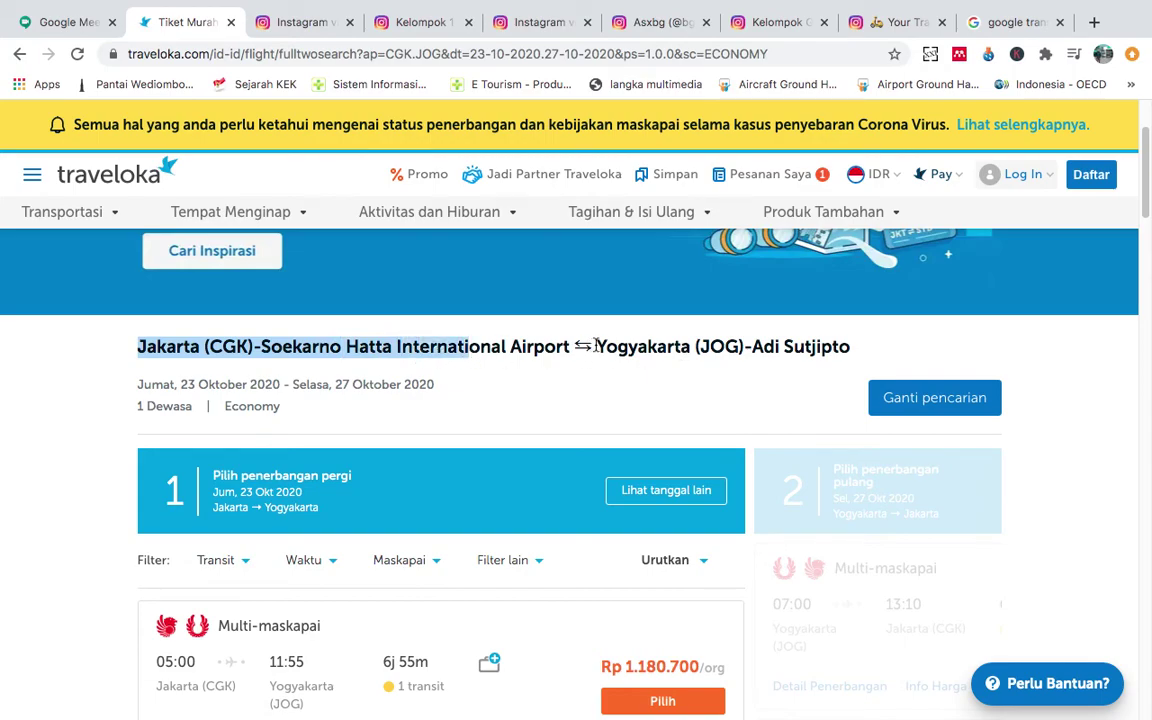
{"action": "left_click_drag", "start_coordinate": [596, 346], "coordinate": [793, 348]}
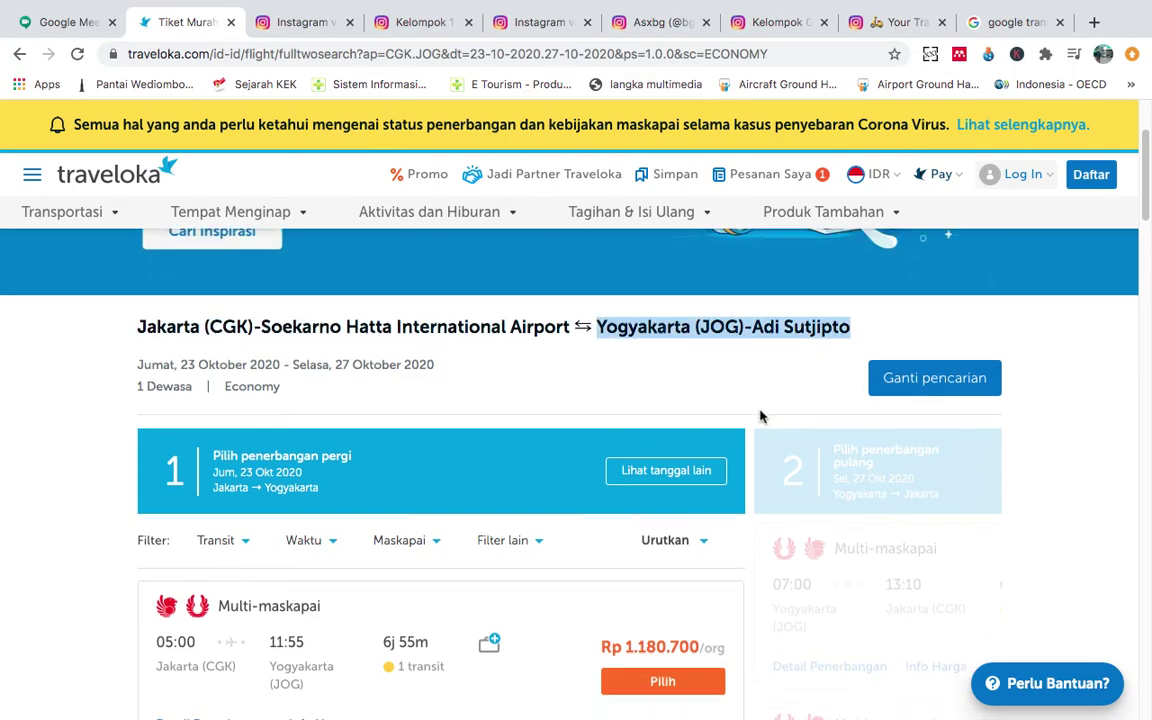
Scroll through the round-trip flight list and return to the search form.
{"action": "scroll", "coordinate": [758, 417], "scroll_direction": "down", "scroll_amount": 6}
{"action": "scroll", "coordinate": [762, 417], "scroll_direction": "down", "scroll_amount": 8}
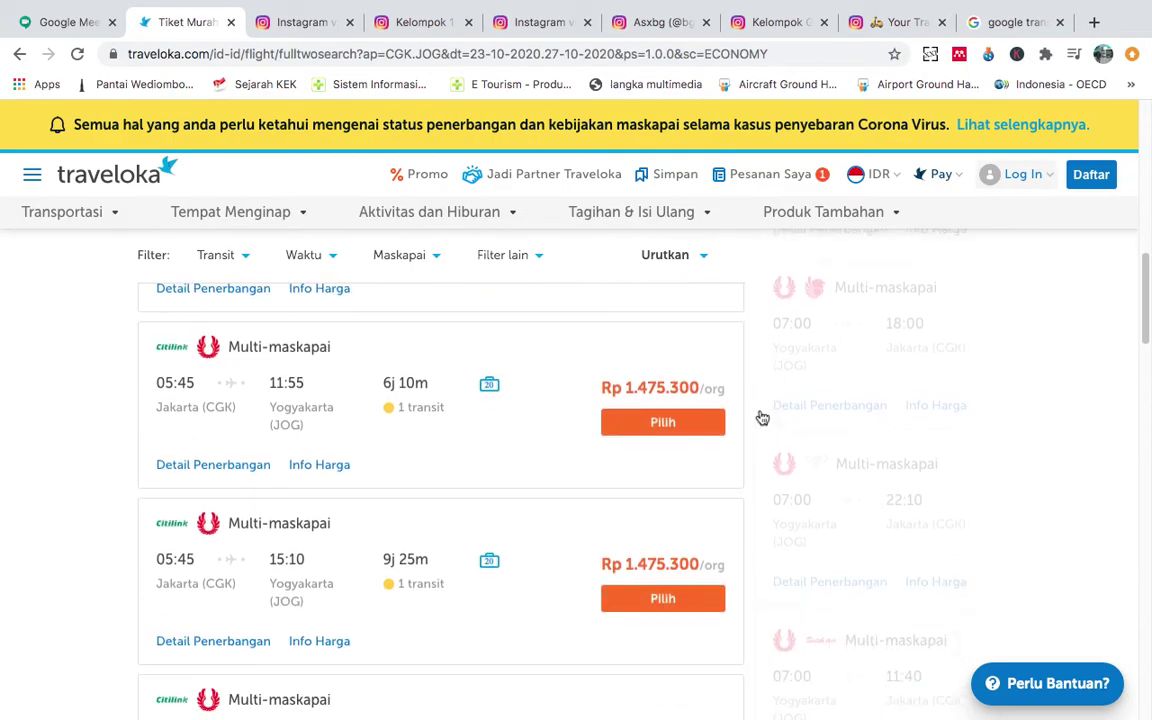
{"action": "scroll", "coordinate": [762, 417], "scroll_direction": "down", "scroll_amount": 2}
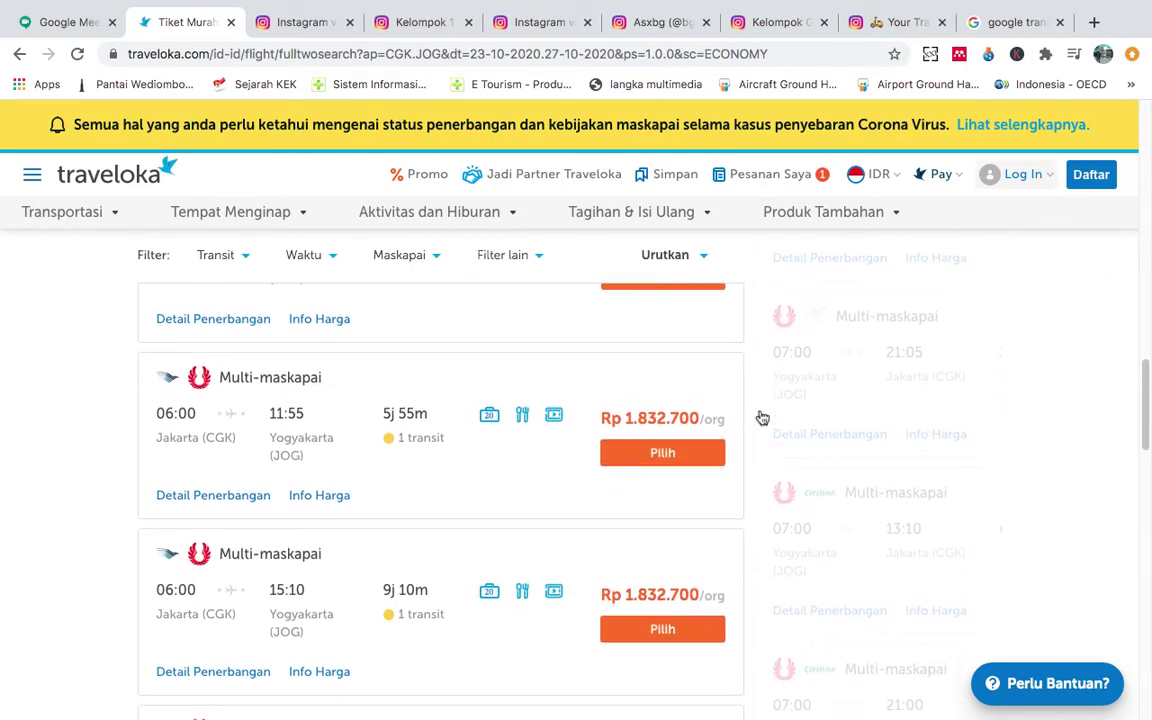
{"action": "scroll", "coordinate": [273, 374], "scroll_direction": "up", "scroll_amount": 5}
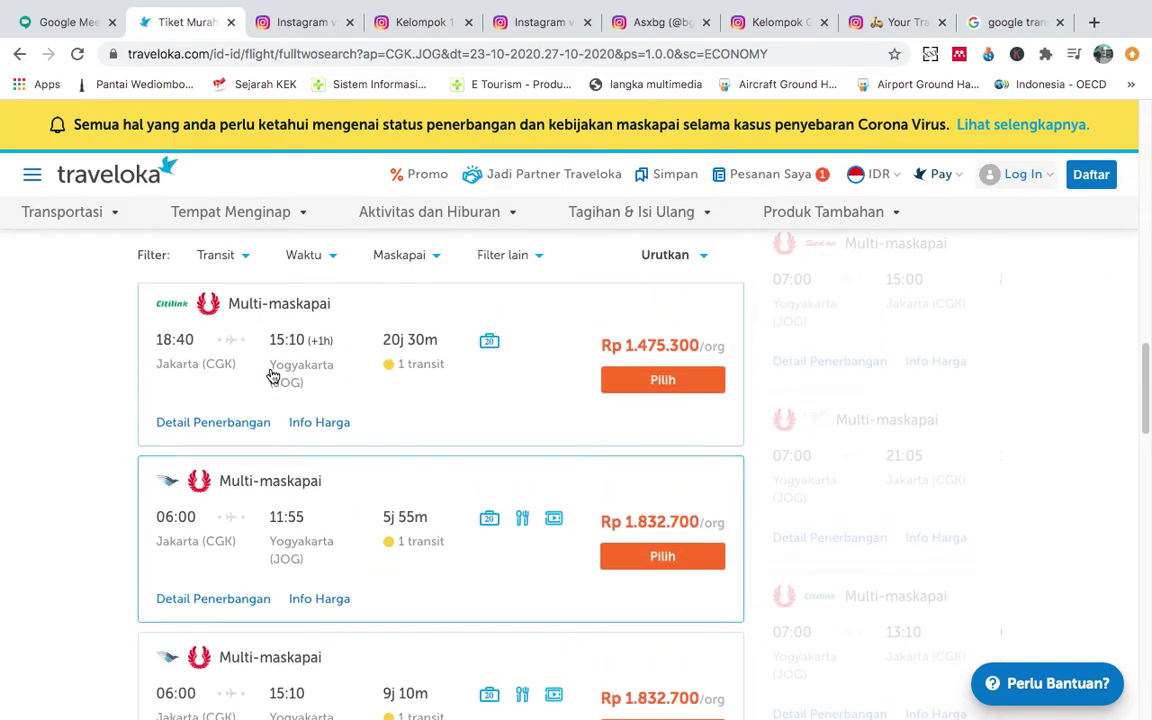
{"action": "scroll", "coordinate": [278, 458], "scroll_direction": "up", "scroll_amount": 10}
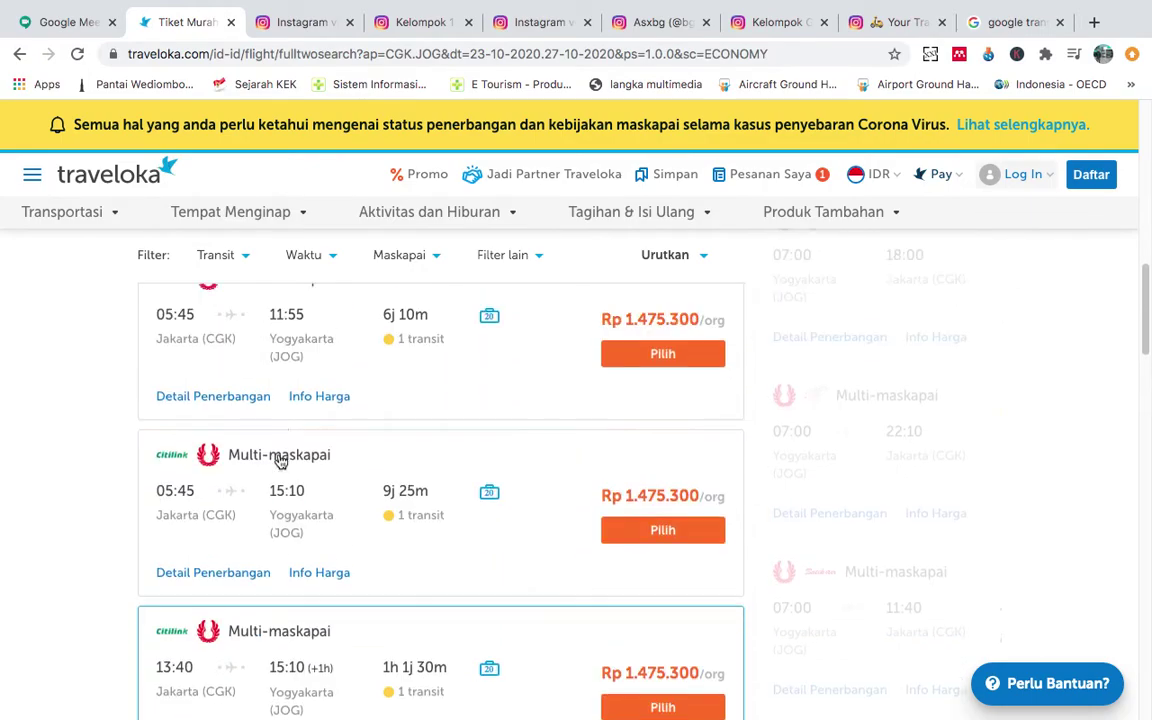
{"action": "scroll", "coordinate": [281, 460], "scroll_direction": "up", "scroll_amount": 3}
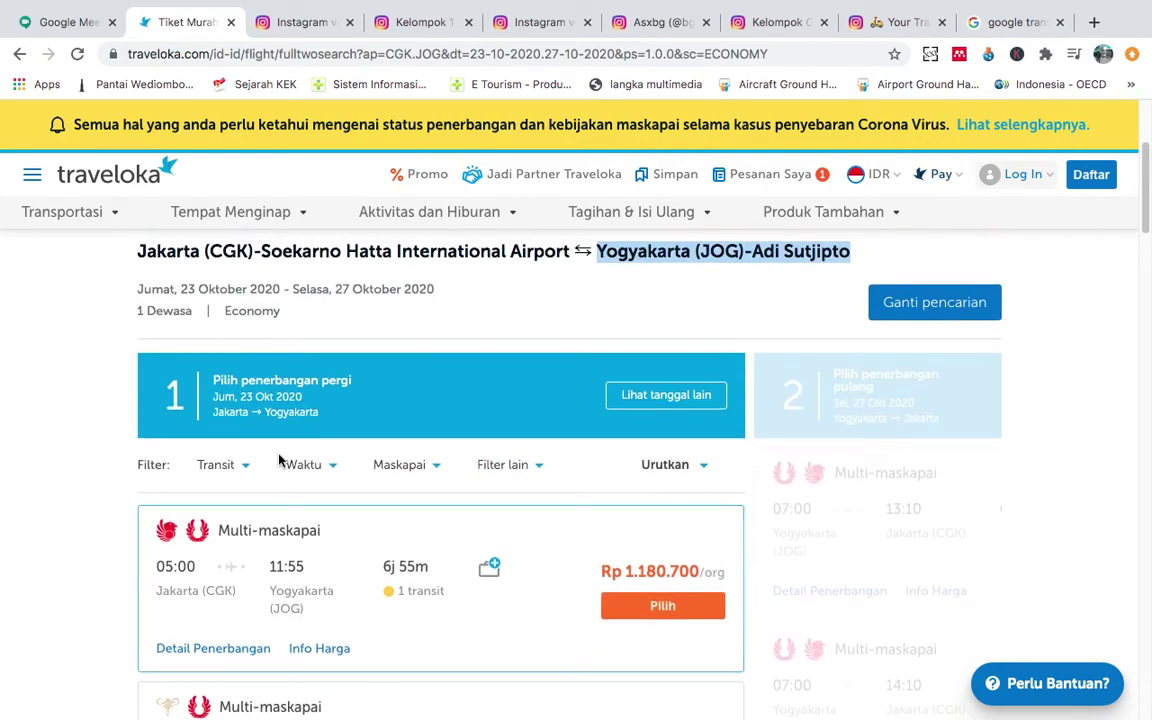
{"action": "scroll", "coordinate": [281, 460], "scroll_direction": "down", "scroll_amount": 4}
{"action": "scroll", "coordinate": [281, 460], "scroll_direction": "down", "scroll_amount": 10}
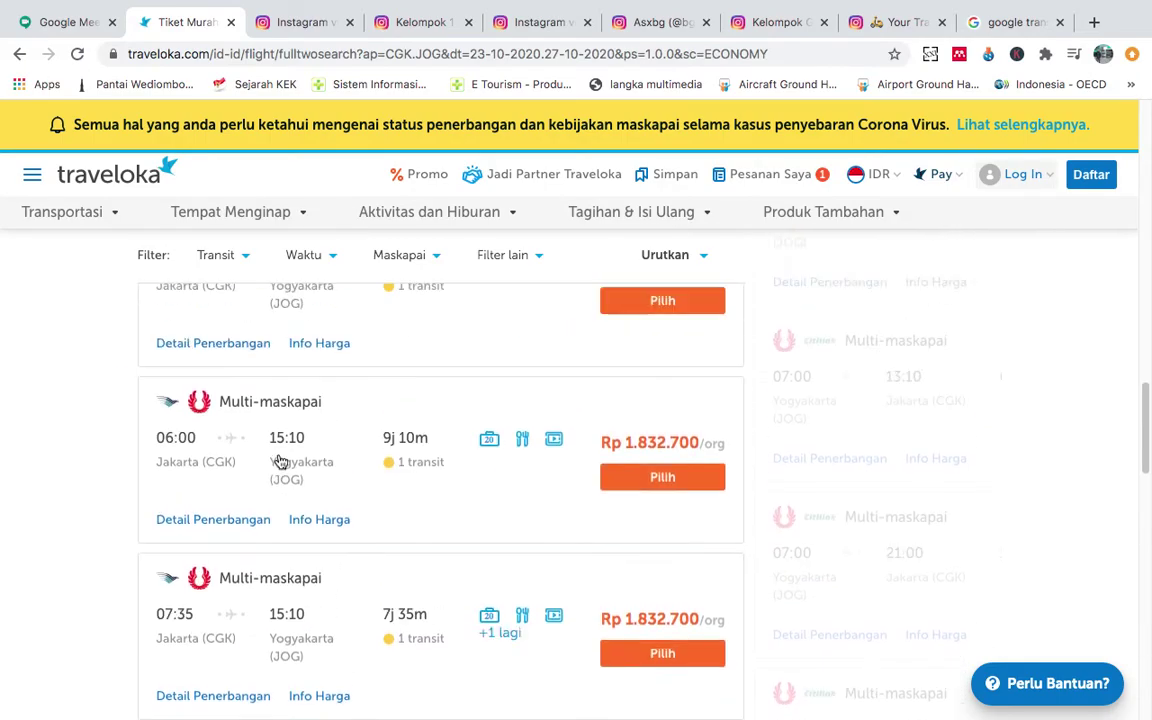
{"action": "scroll", "coordinate": [279, 461], "scroll_direction": "up", "scroll_amount": 10}
{"action": "scroll", "coordinate": [278, 463], "scroll_direction": "down", "scroll_amount": 5}
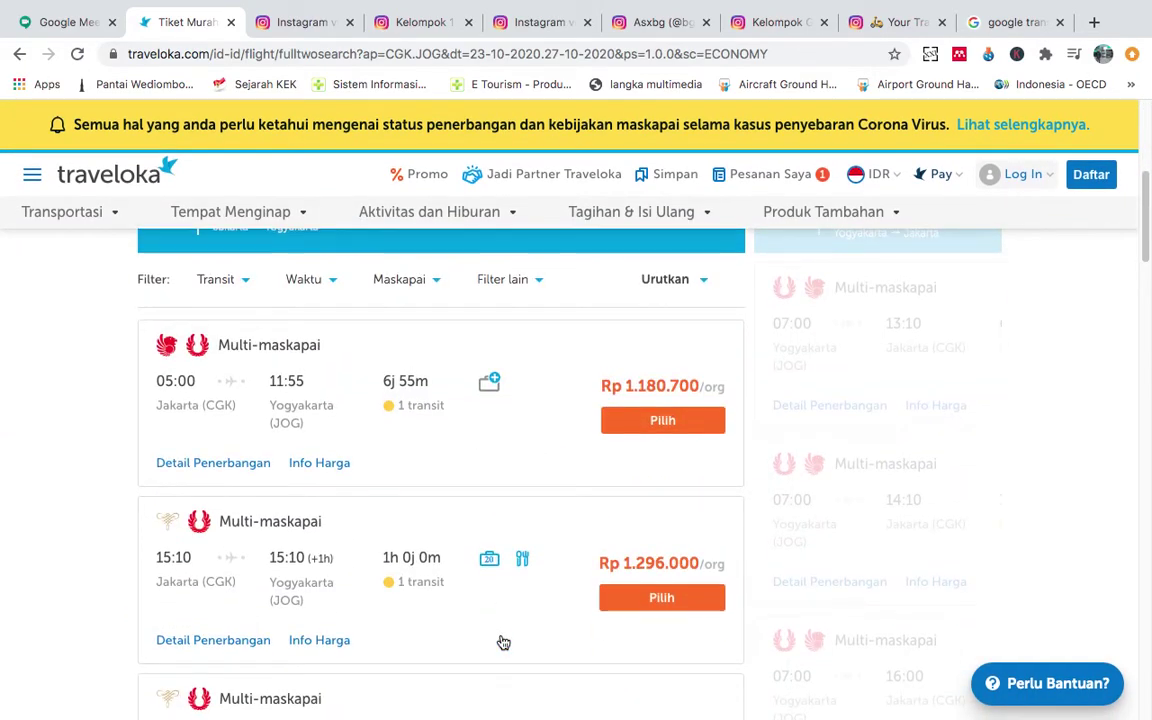
{"action": "scroll", "coordinate": [501, 643], "scroll_direction": "up", "scroll_amount": 5}
{"action": "scroll", "coordinate": [456, 570], "scroll_direction": "down", "scroll_amount": 3}
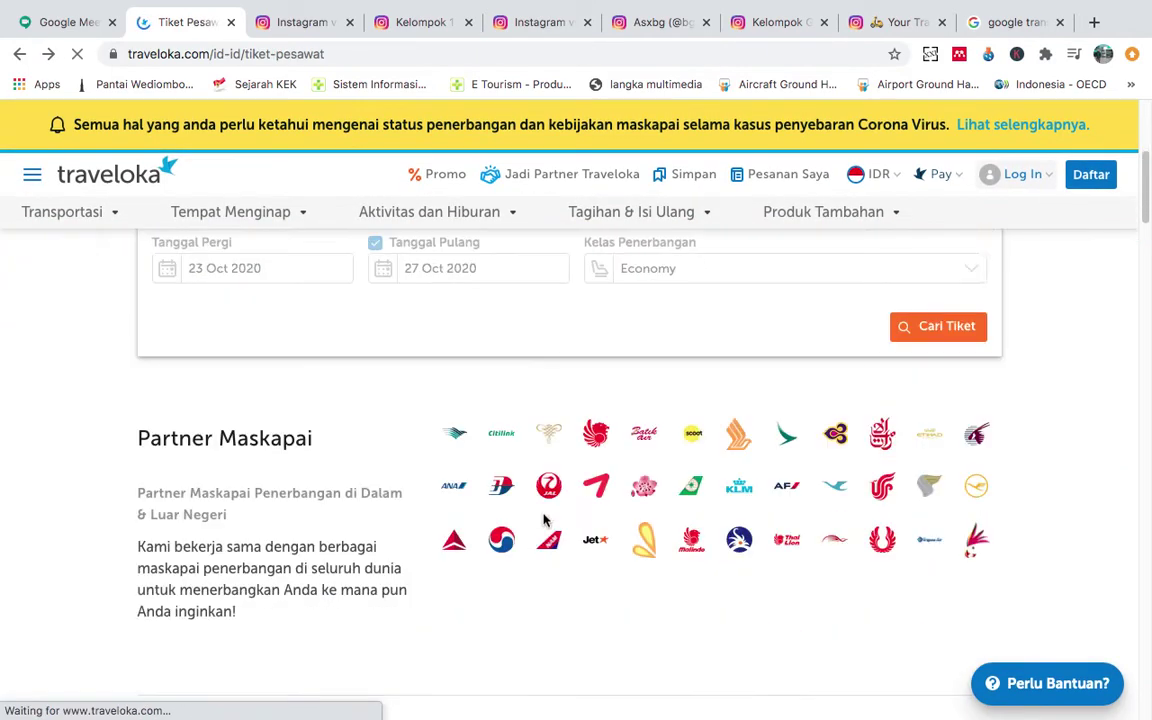
Make the trip one-way on 11 Nov 2020 and search again.
{"action": "scroll", "coordinate": [330, 505], "scroll_direction": "down", "scroll_amount": 1}
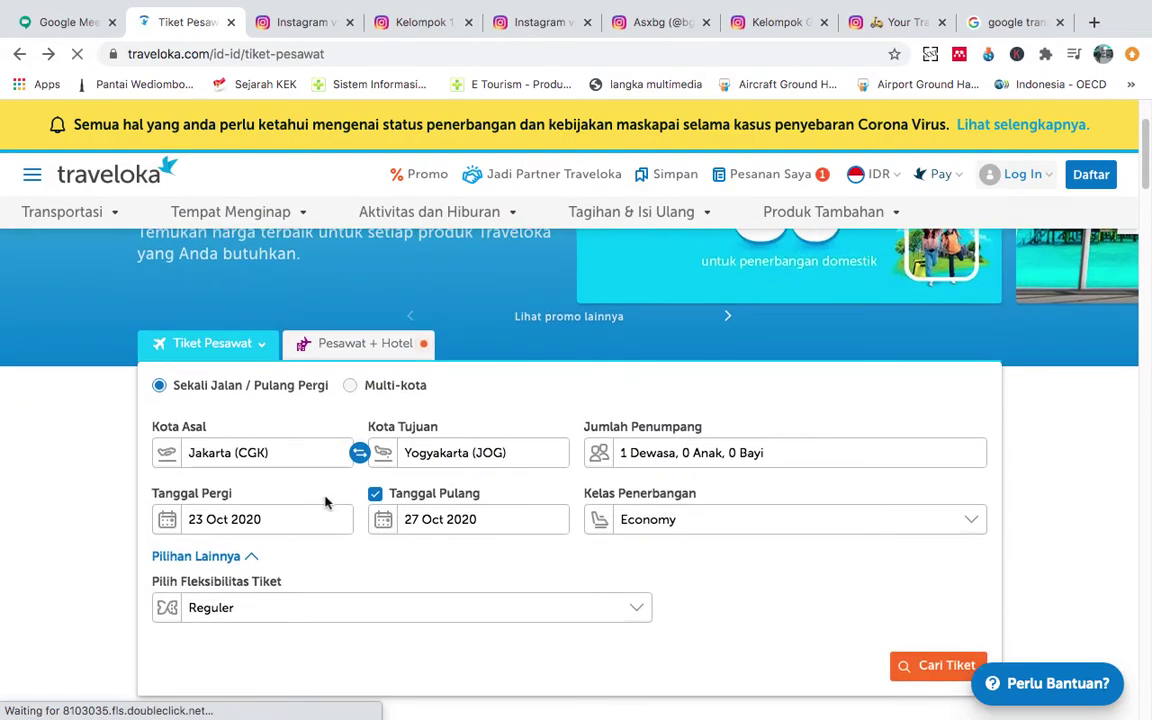
{"action": "left_click", "coordinate": [378, 497]}
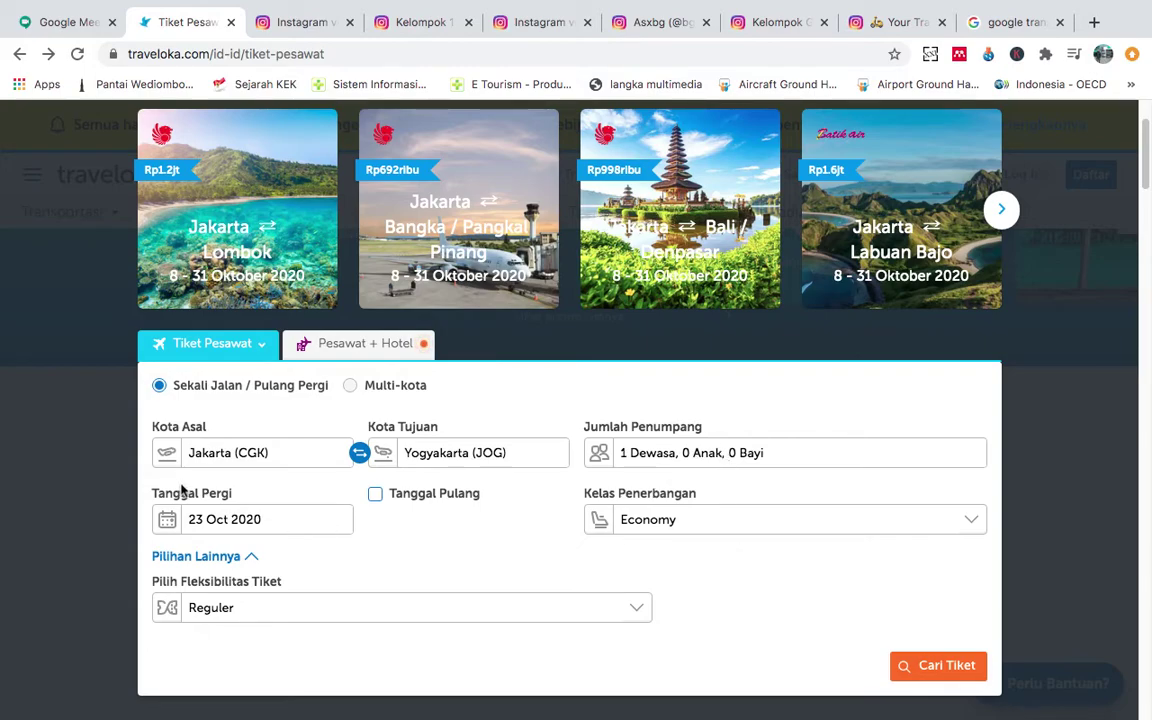
{"action": "left_click", "coordinate": [209, 518]}
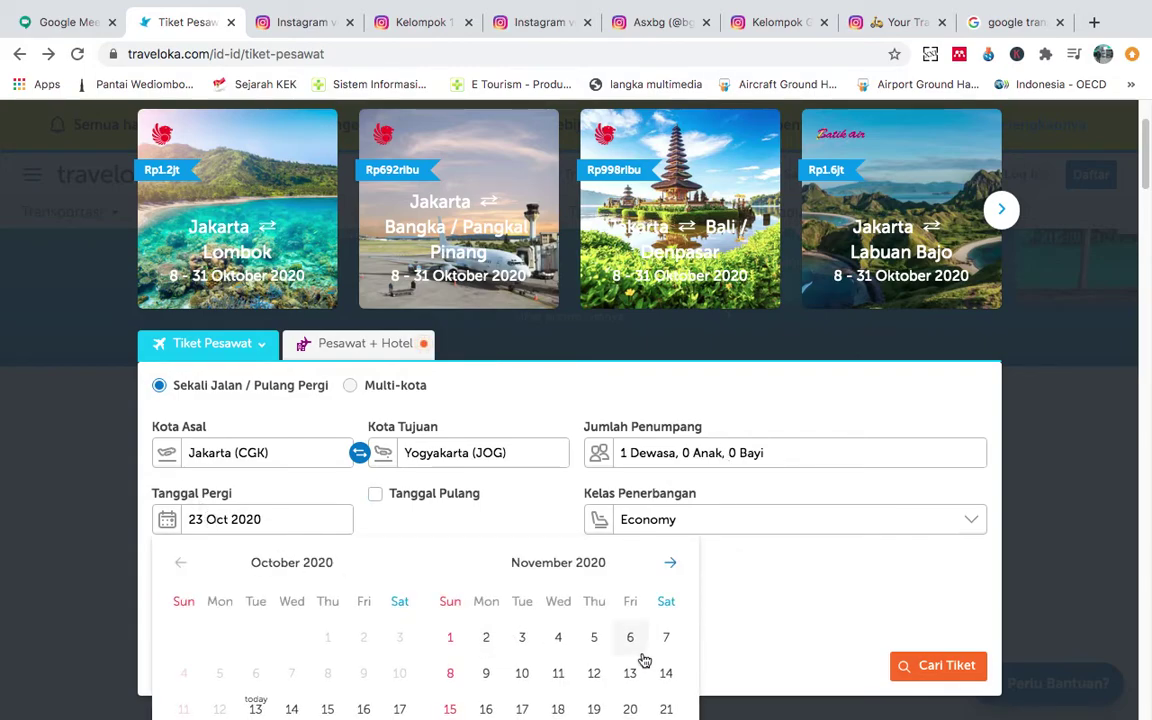
{"action": "scroll", "coordinate": [643, 661], "scroll_direction": "down", "scroll_amount": 3}
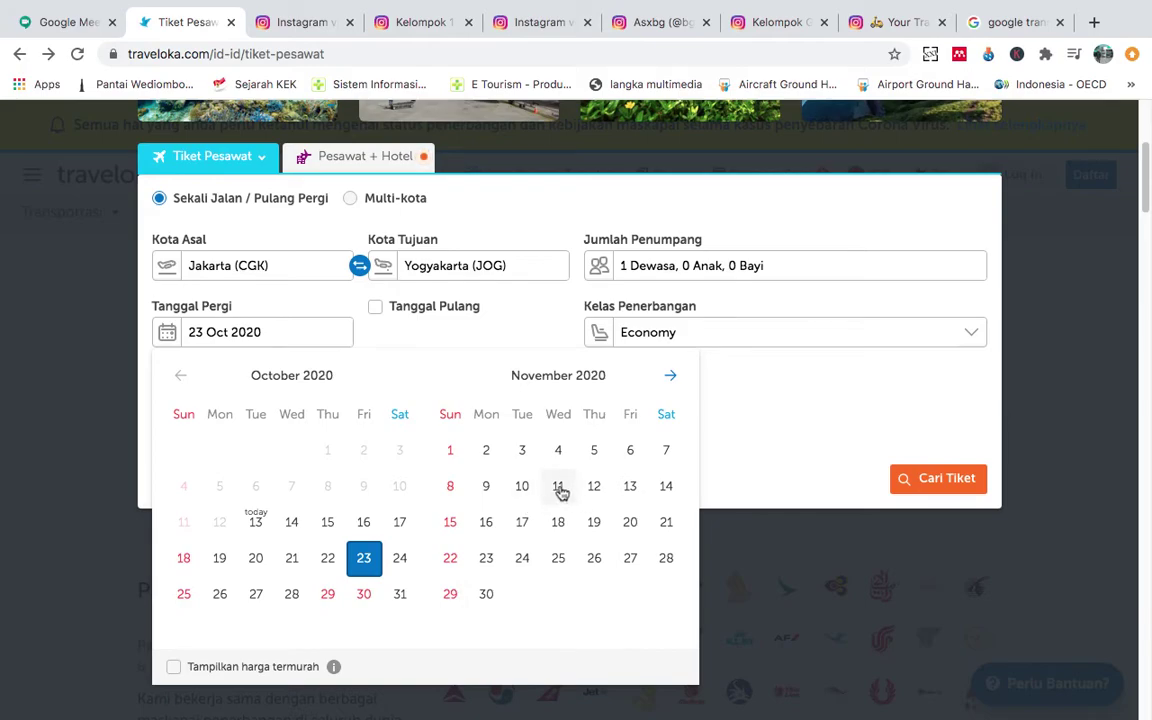
{"action": "left_click", "coordinate": [558, 486]}
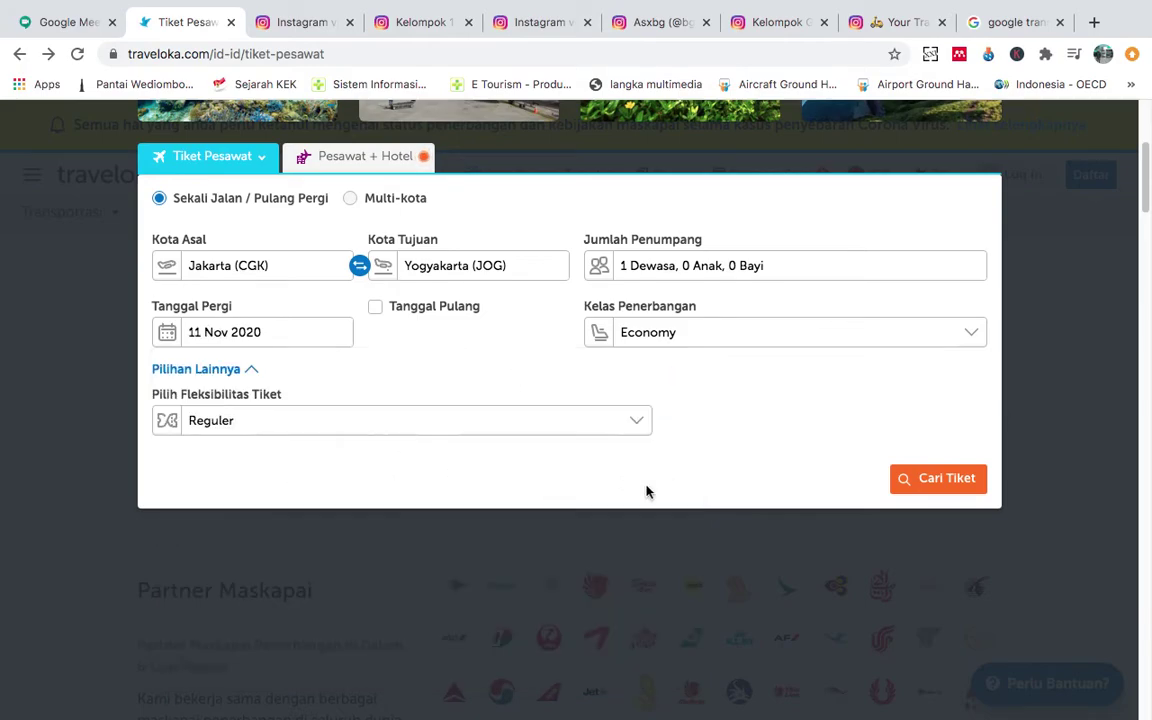
{"action": "left_click", "coordinate": [926, 480]}
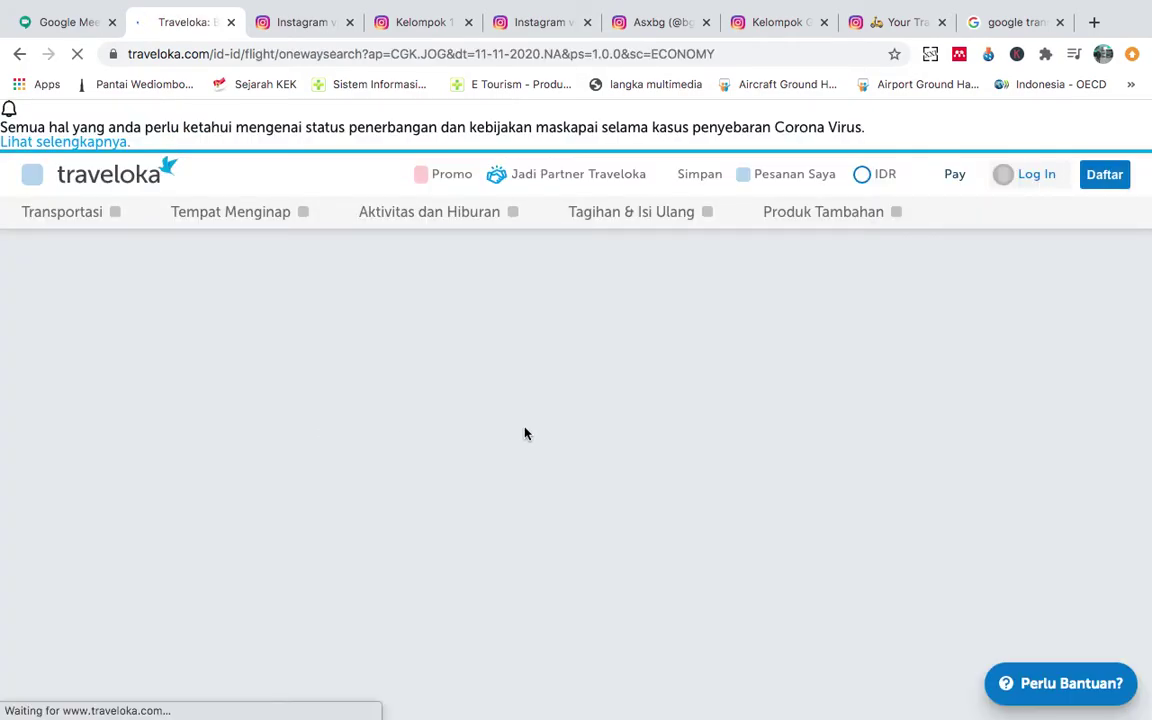
Review the one-way 11 Nov results, then return to the form to edit the destination.
{"action": "scroll", "coordinate": [553, 448], "scroll_direction": "down", "scroll_amount": 4}
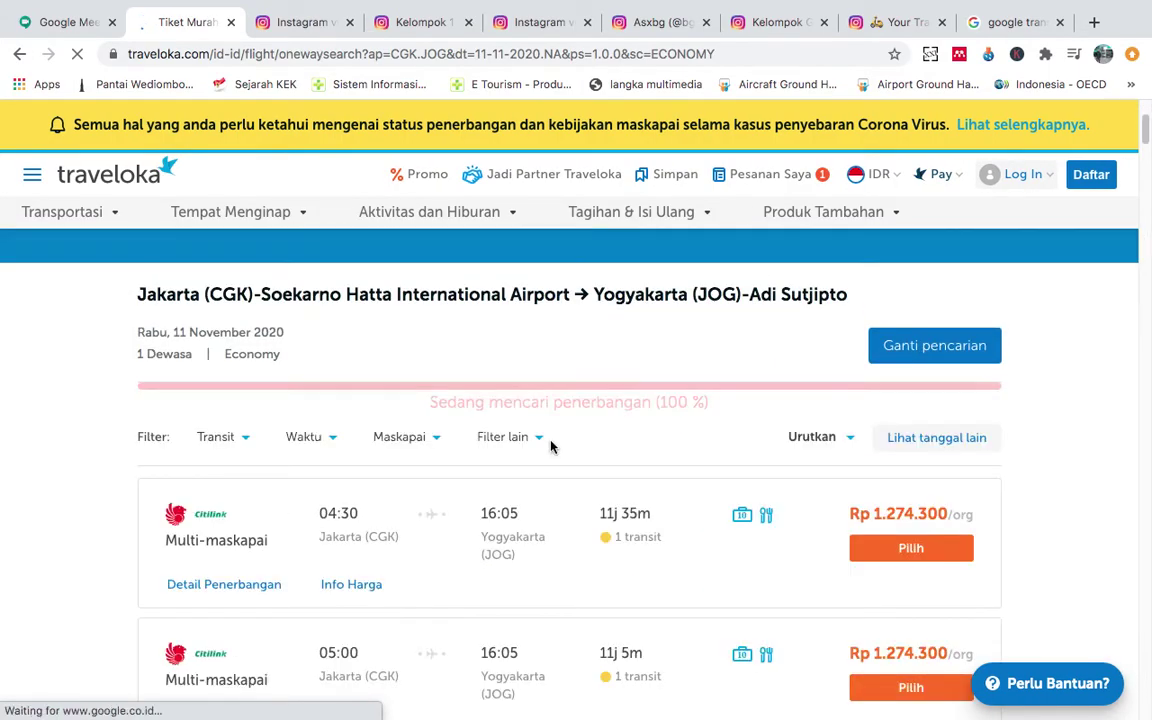
{"action": "scroll", "coordinate": [550, 447], "scroll_direction": "down", "scroll_amount": 2}
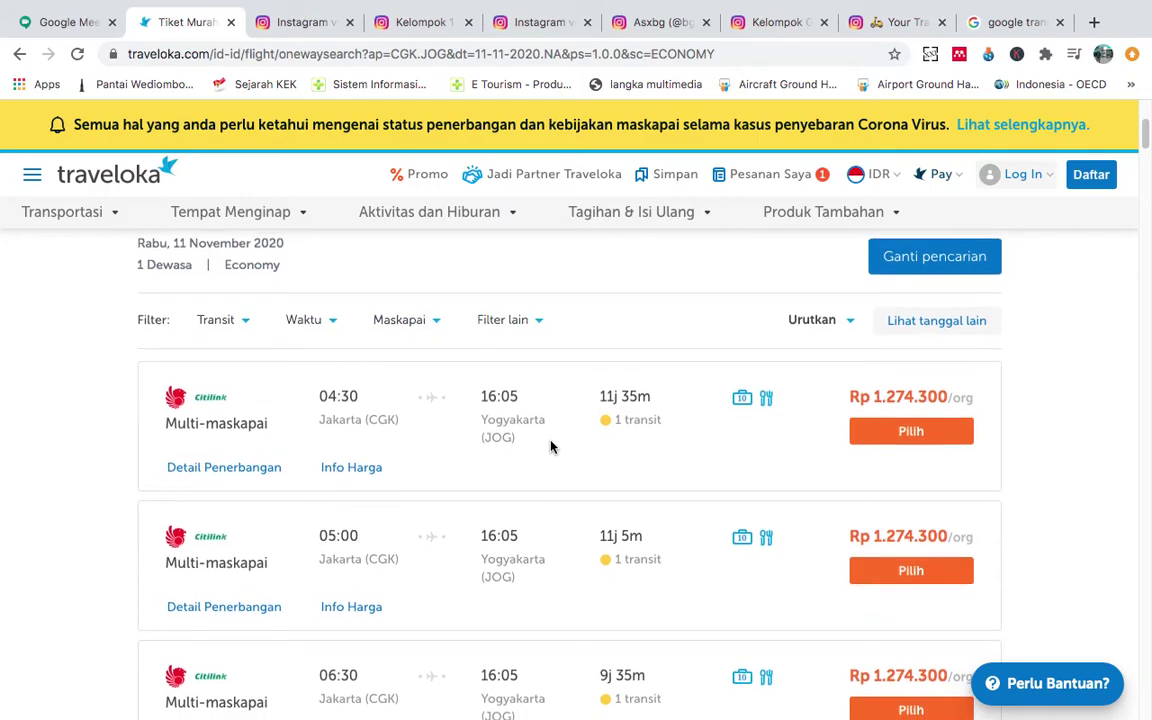
{"action": "scroll", "coordinate": [550, 447], "scroll_direction": "down", "scroll_amount": 1}
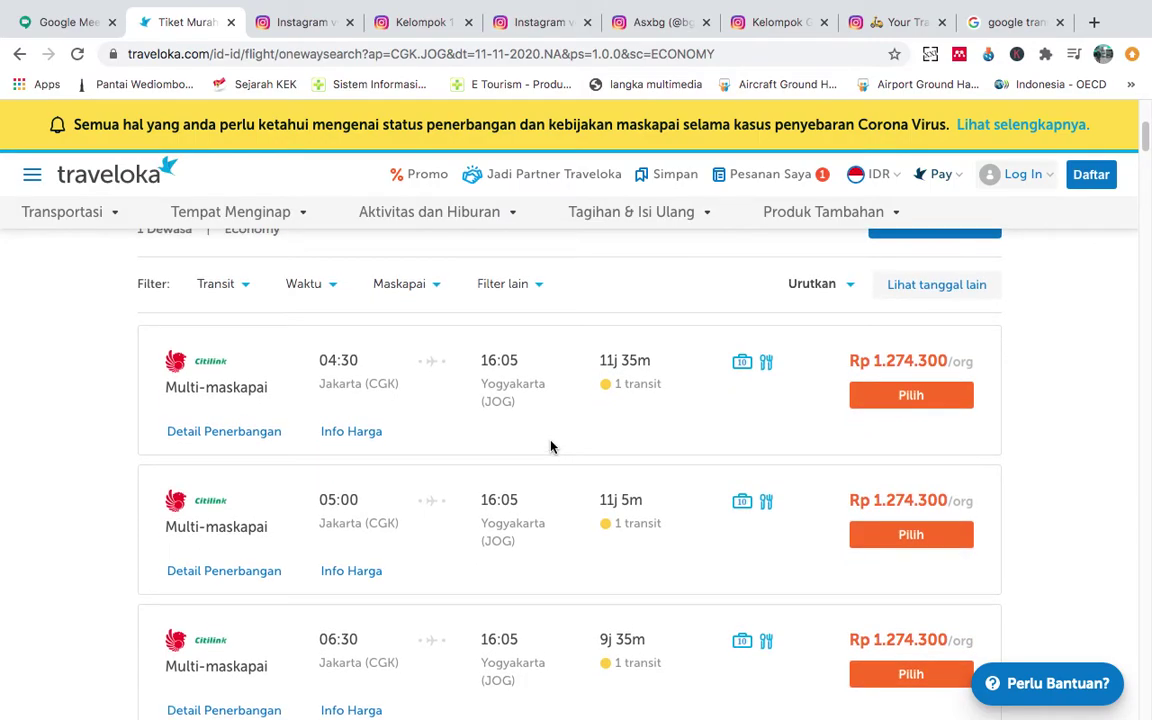
{"action": "scroll", "coordinate": [550, 447], "scroll_direction": "up", "scroll_amount": 3}
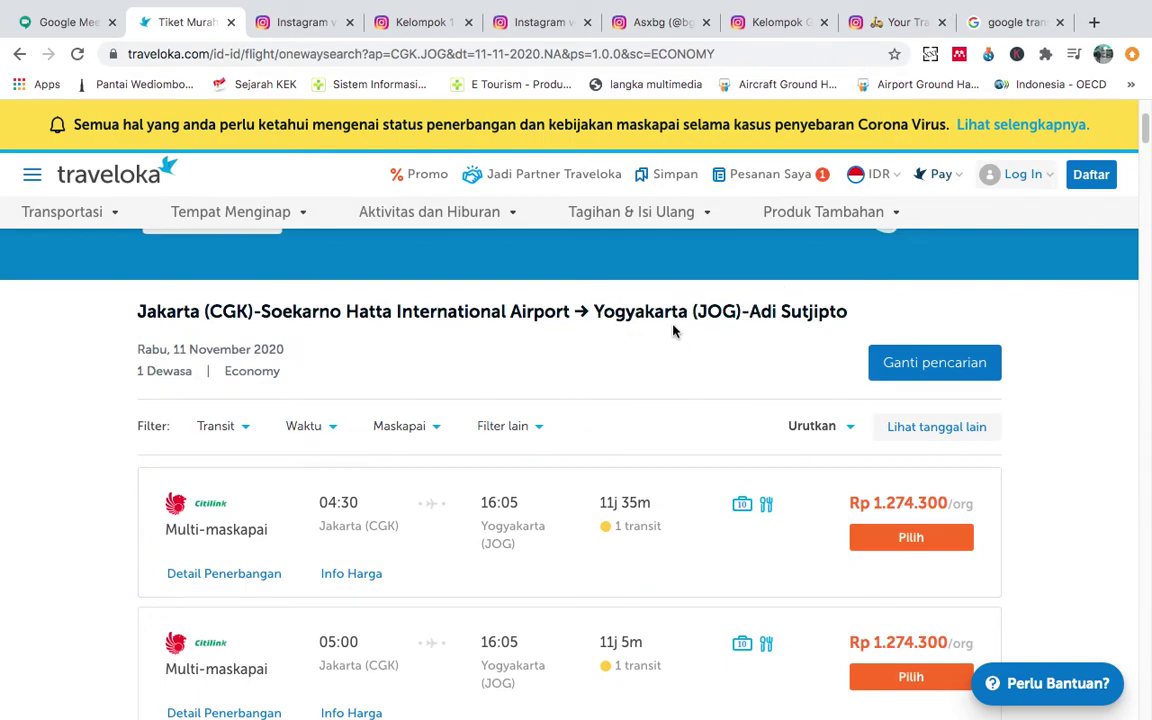
{"action": "scroll", "coordinate": [426, 375], "scroll_direction": "left", "scroll_amount": 5}
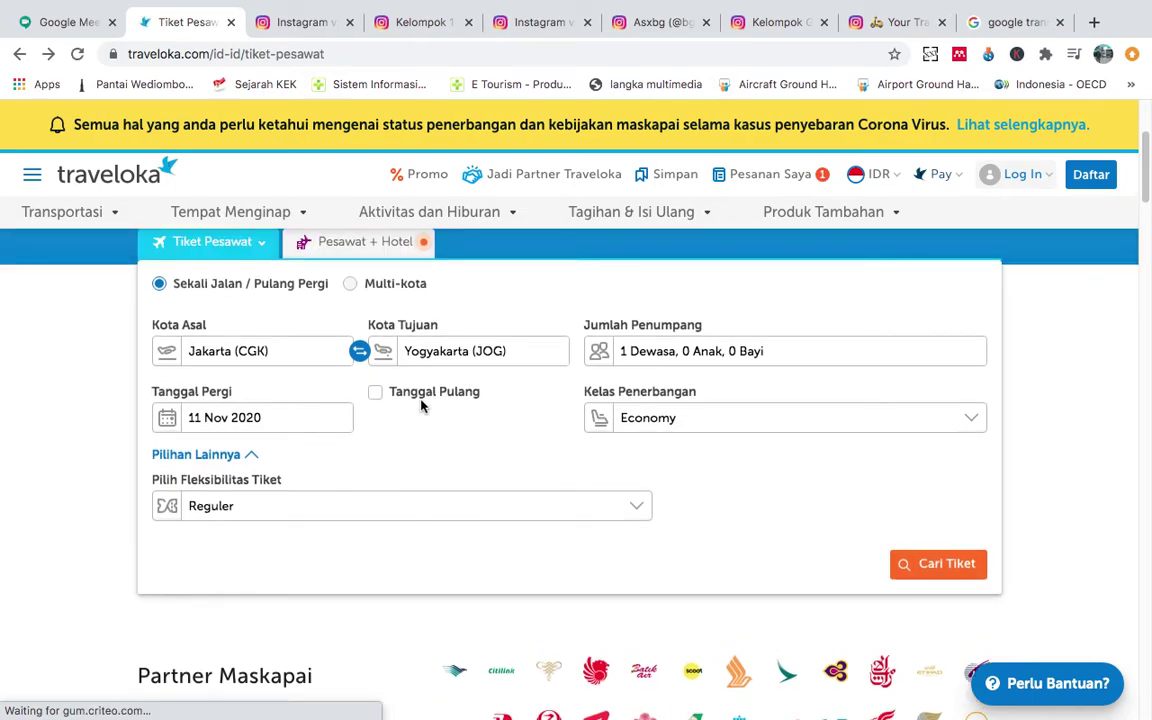
{"action": "left_click", "coordinate": [447, 362]}
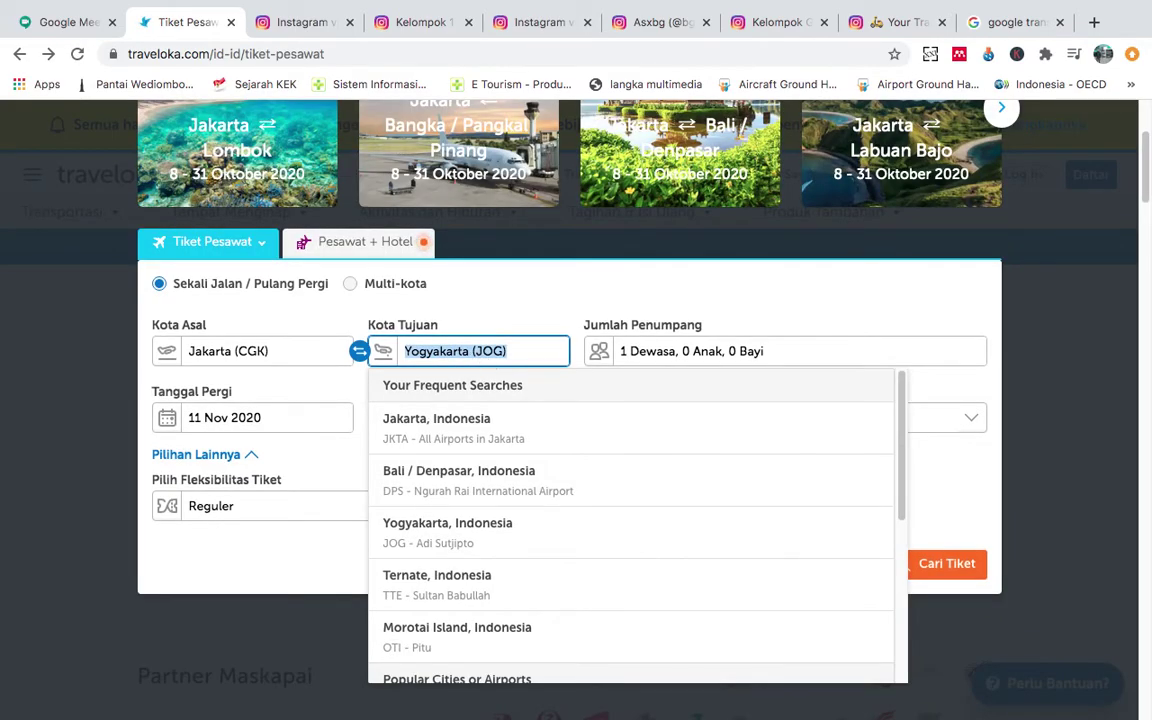
Change the destination to all Yogyakarta airports and search again.
{"action": "type", "text": "yogyaka"}
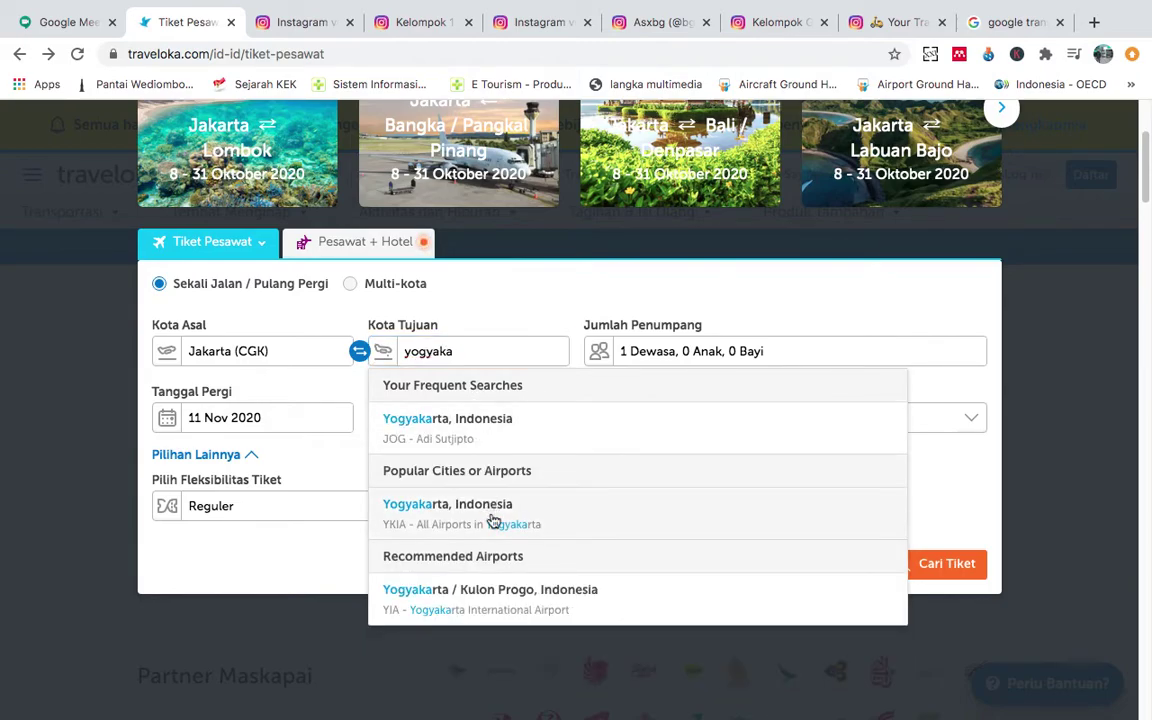
{"action": "left_click", "coordinate": [495, 518]}
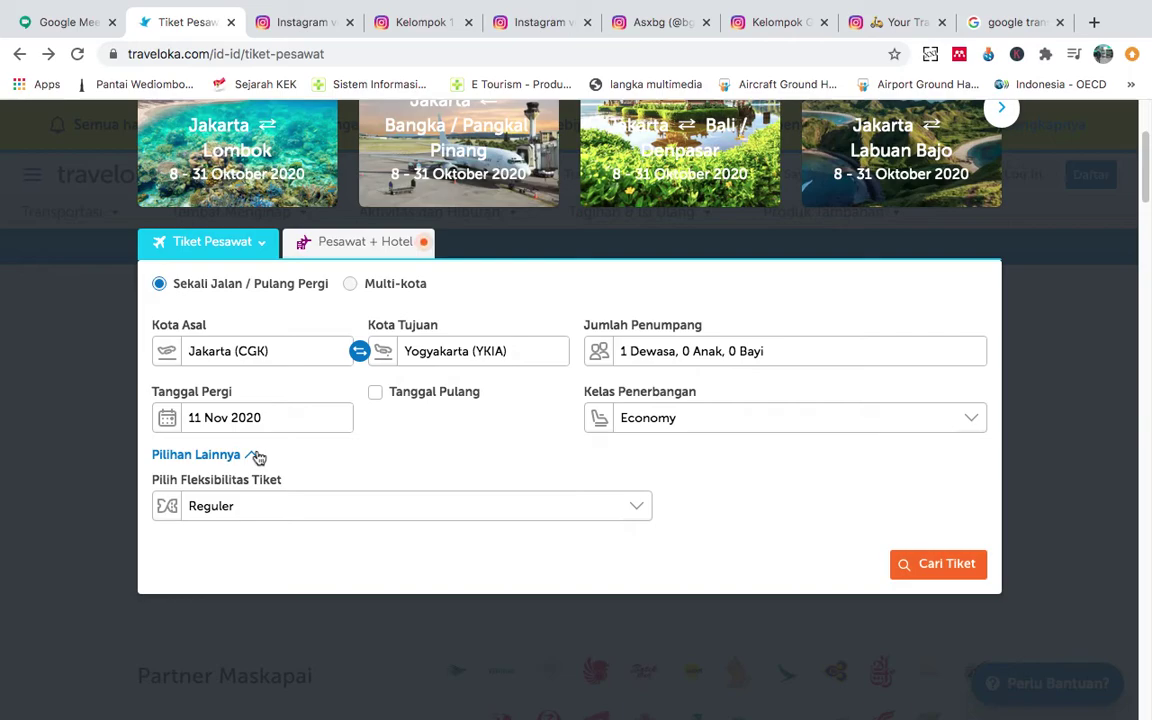
{"action": "left_click", "coordinate": [900, 557]}
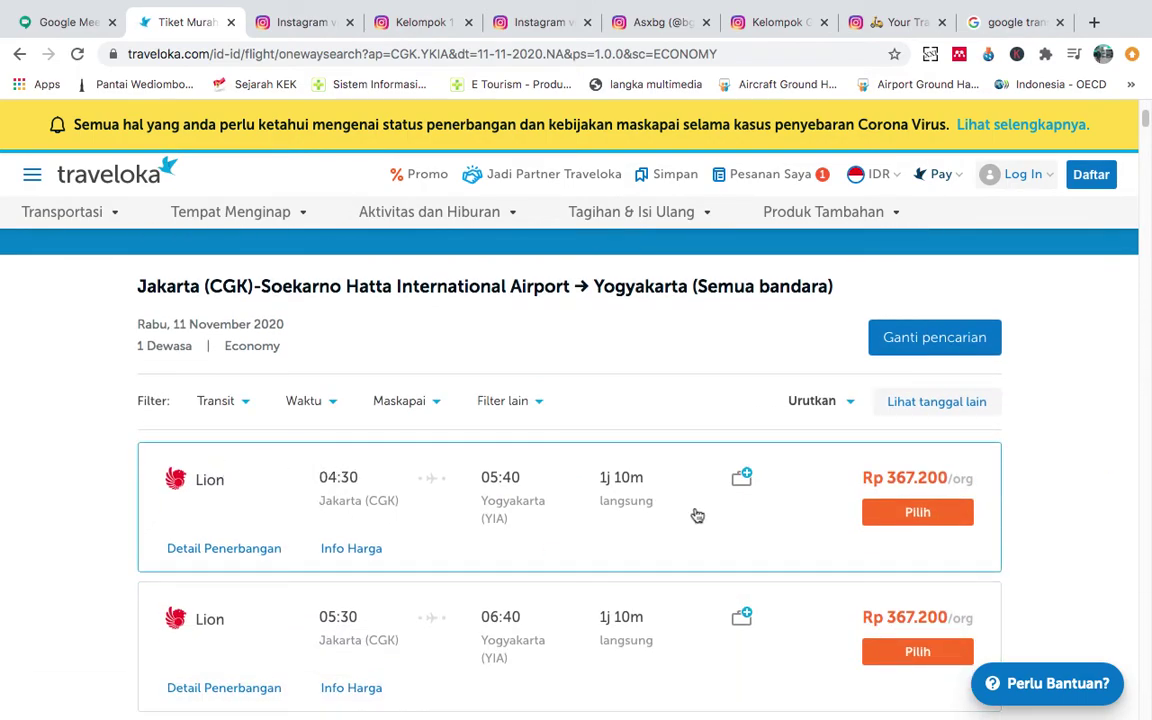
Scroll to the Lion flights, the earliest at 04:30 for Rp 367.200.
{"action": "scroll", "coordinate": [385, 518], "scroll_direction": "down", "scroll_amount": 2}
{"action": "scroll", "coordinate": [411, 411], "scroll_direction": "down", "scroll_amount": 6}
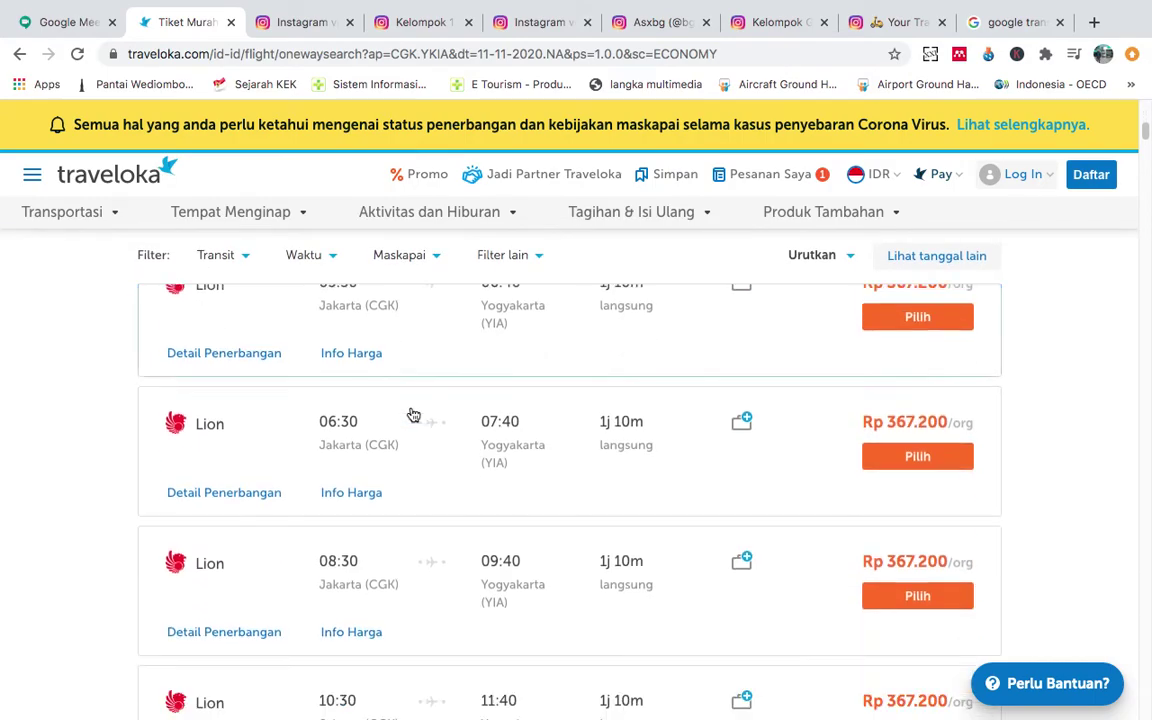
{"action": "scroll", "coordinate": [411, 413], "scroll_direction": "down", "scroll_amount": 7}
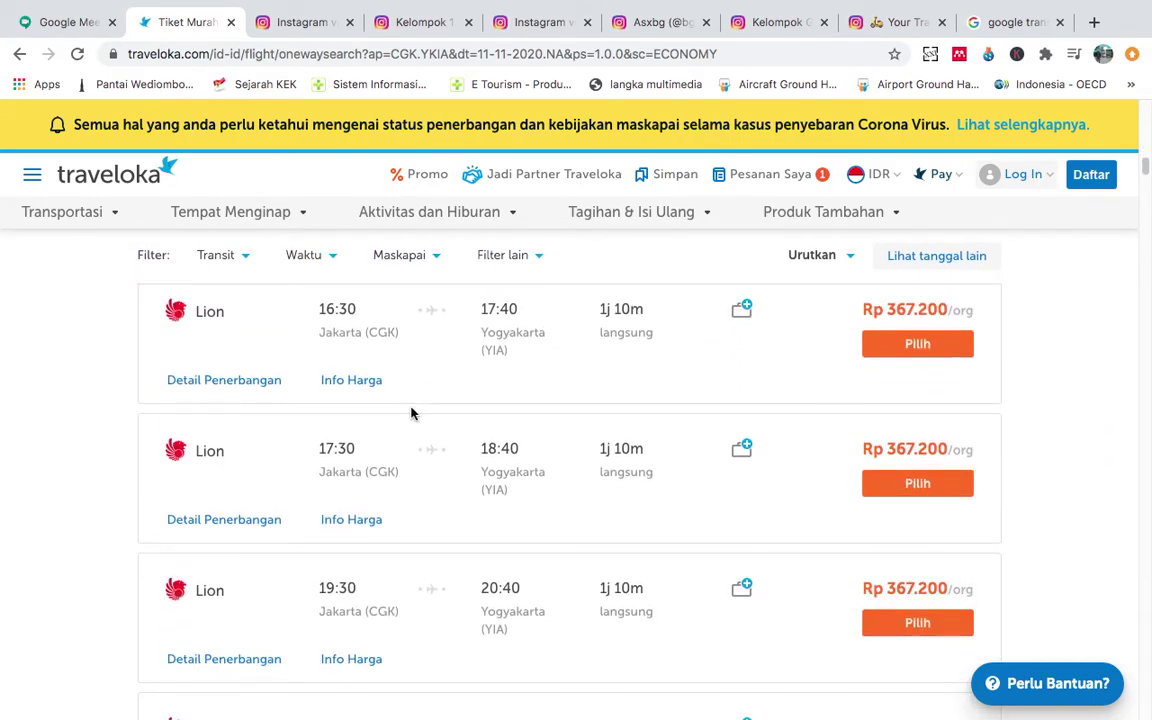
{"action": "scroll", "coordinate": [411, 413], "scroll_direction": "down", "scroll_amount": 8}
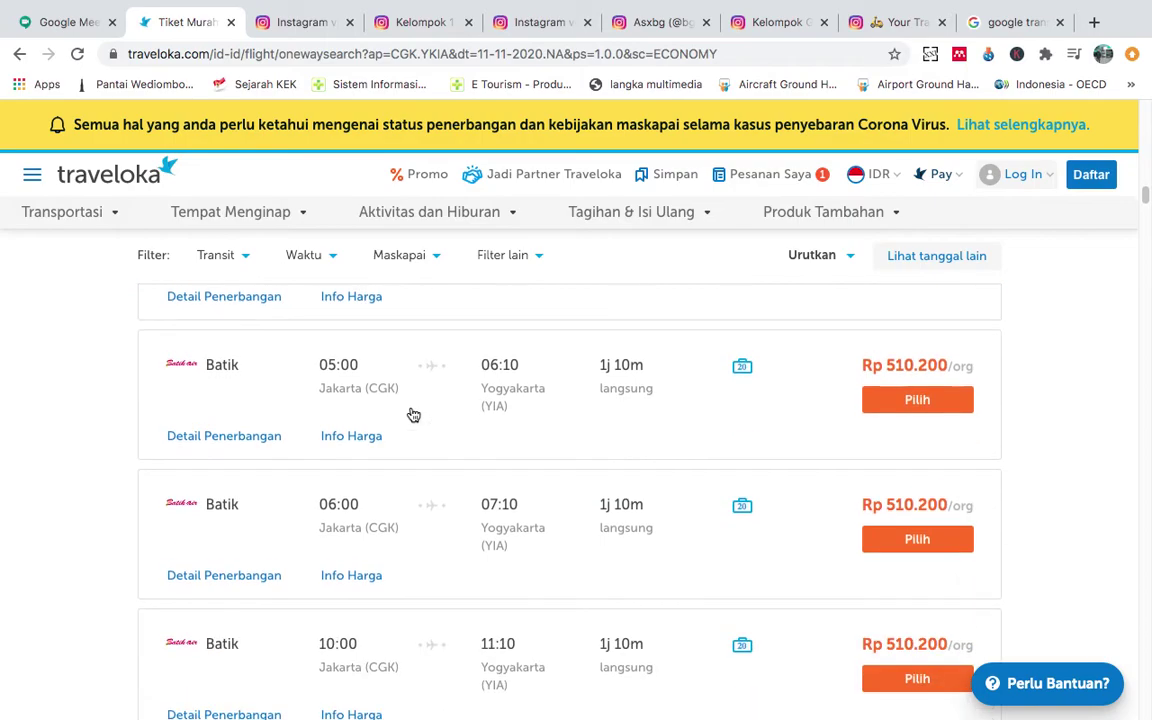
{"action": "scroll", "coordinate": [411, 413], "scroll_direction": "down", "scroll_amount": 1}
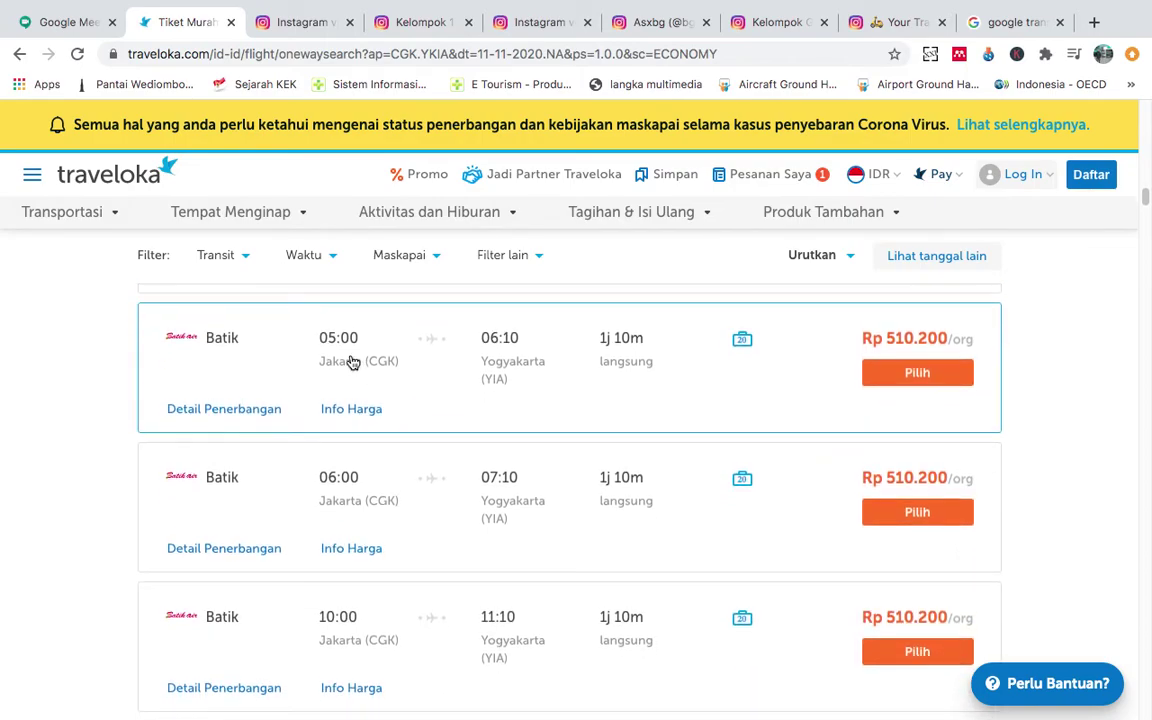
{"action": "scroll", "coordinate": [330, 545], "scroll_direction": "down", "scroll_amount": 4}
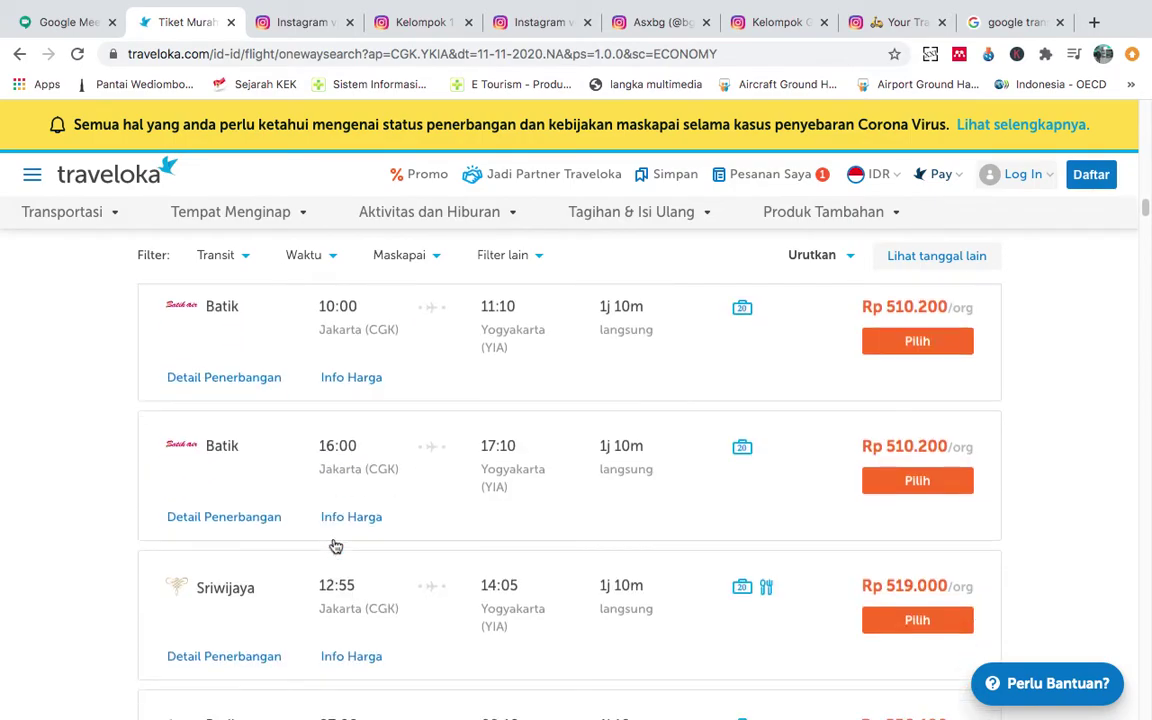
{"action": "scroll", "coordinate": [432, 532], "scroll_direction": "down", "scroll_amount": 10}
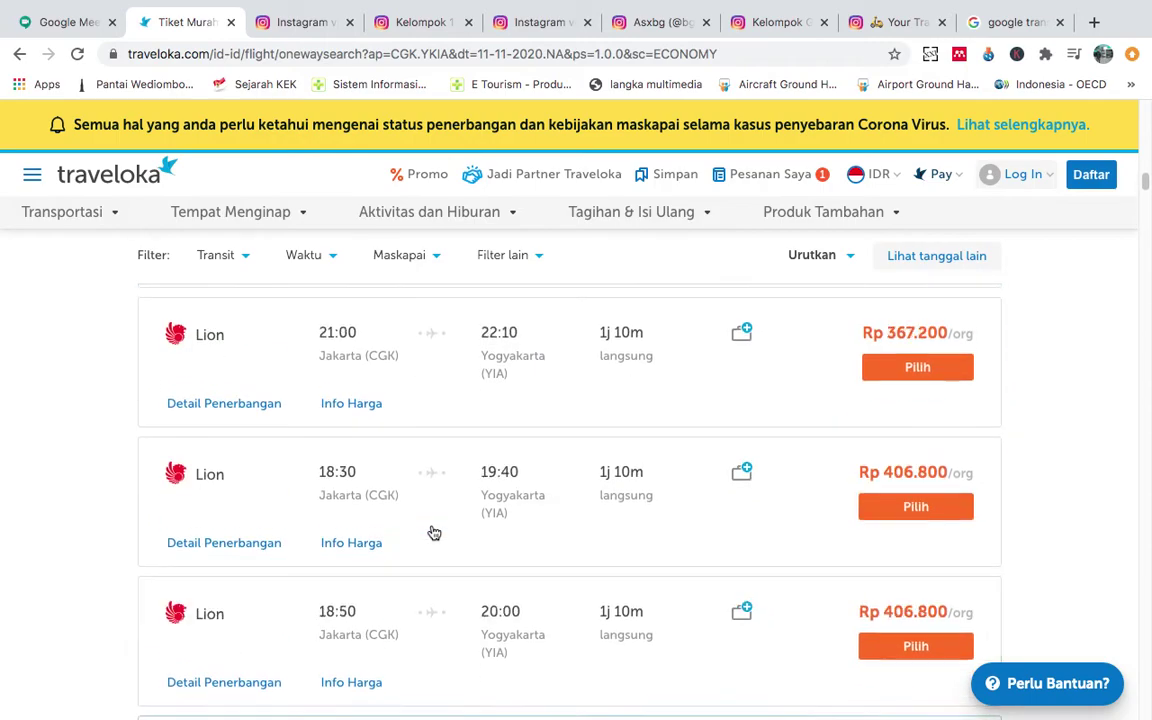
{"action": "scroll", "coordinate": [432, 532], "scroll_direction": "up", "scroll_amount": 2}
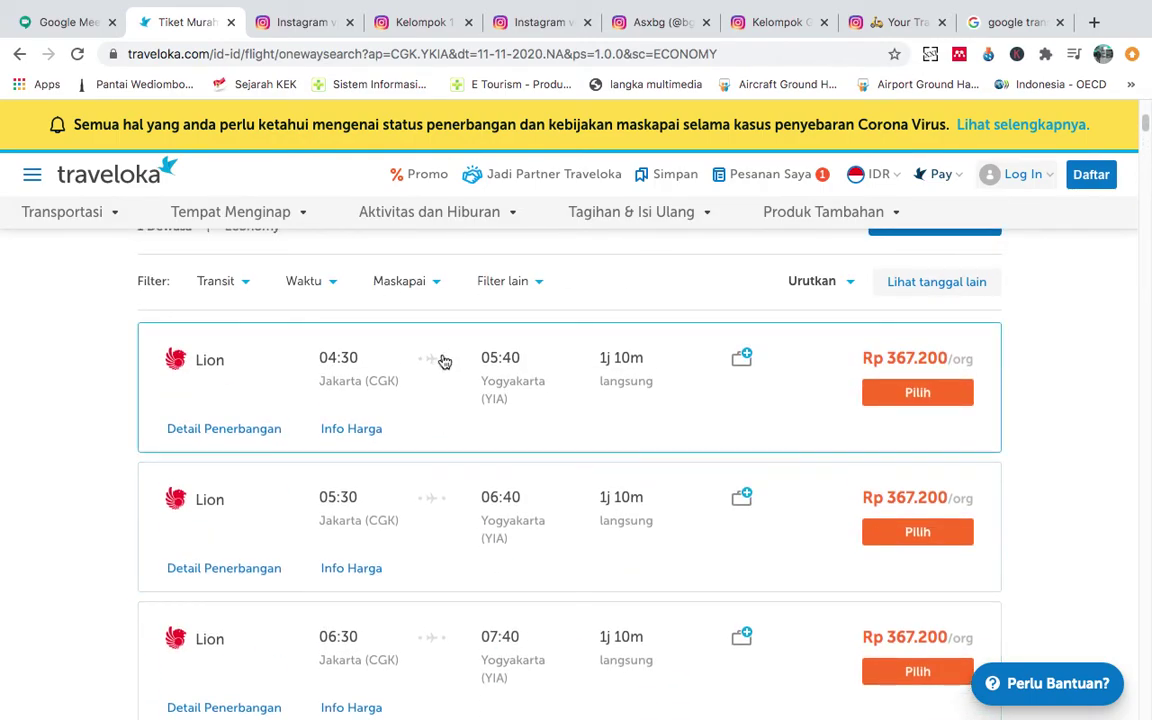
Inspect the 04:30 Lion JT-544 flight details and choose that flight for booking.
{"action": "left_click", "coordinate": [455, 400]}
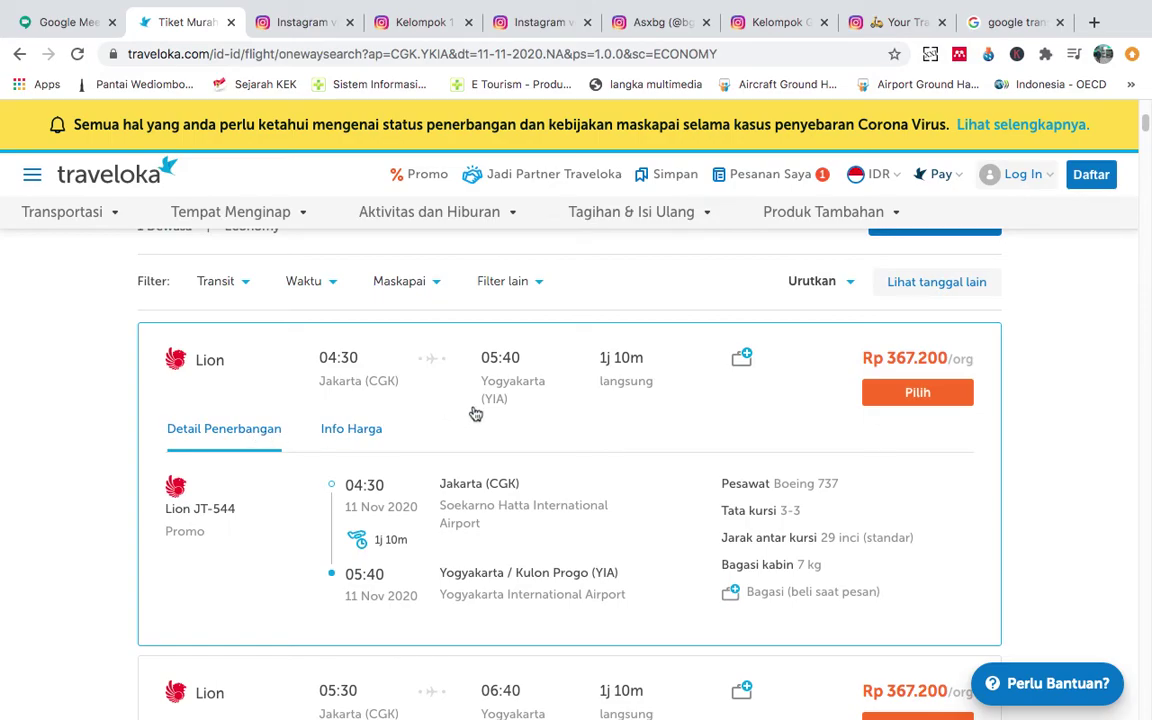
{"action": "scroll", "coordinate": [474, 411], "scroll_direction": "up", "scroll_amount": 1}
{"action": "scroll", "coordinate": [474, 411], "scroll_direction": "down", "scroll_amount": 1}
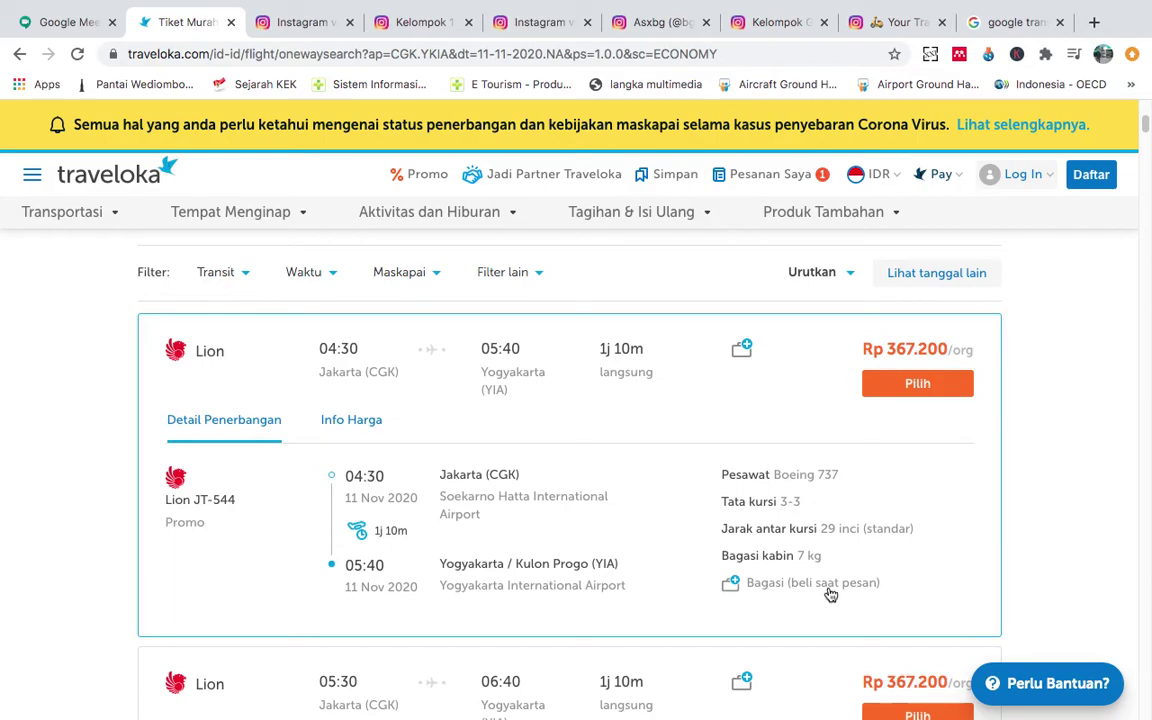
{"action": "scroll", "coordinate": [921, 565], "scroll_direction": "down", "scroll_amount": 2}
{"action": "scroll", "coordinate": [805, 342], "scroll_direction": "up", "scroll_amount": 2}
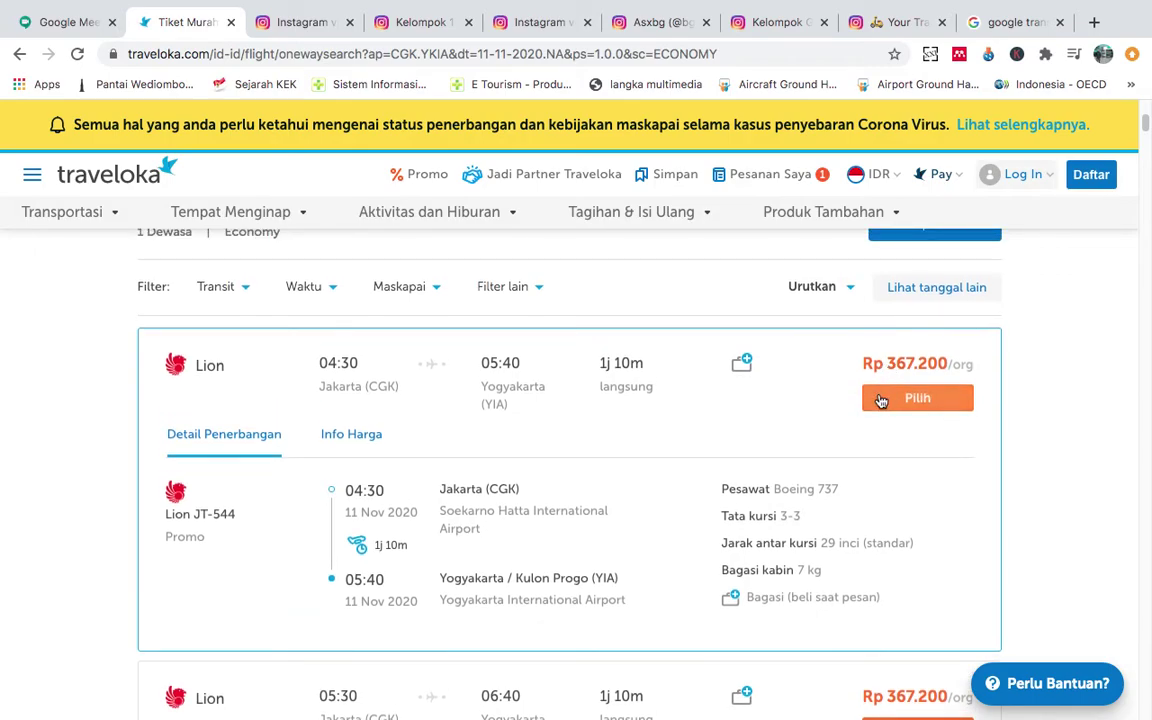
{"action": "left_click", "coordinate": [881, 400]}
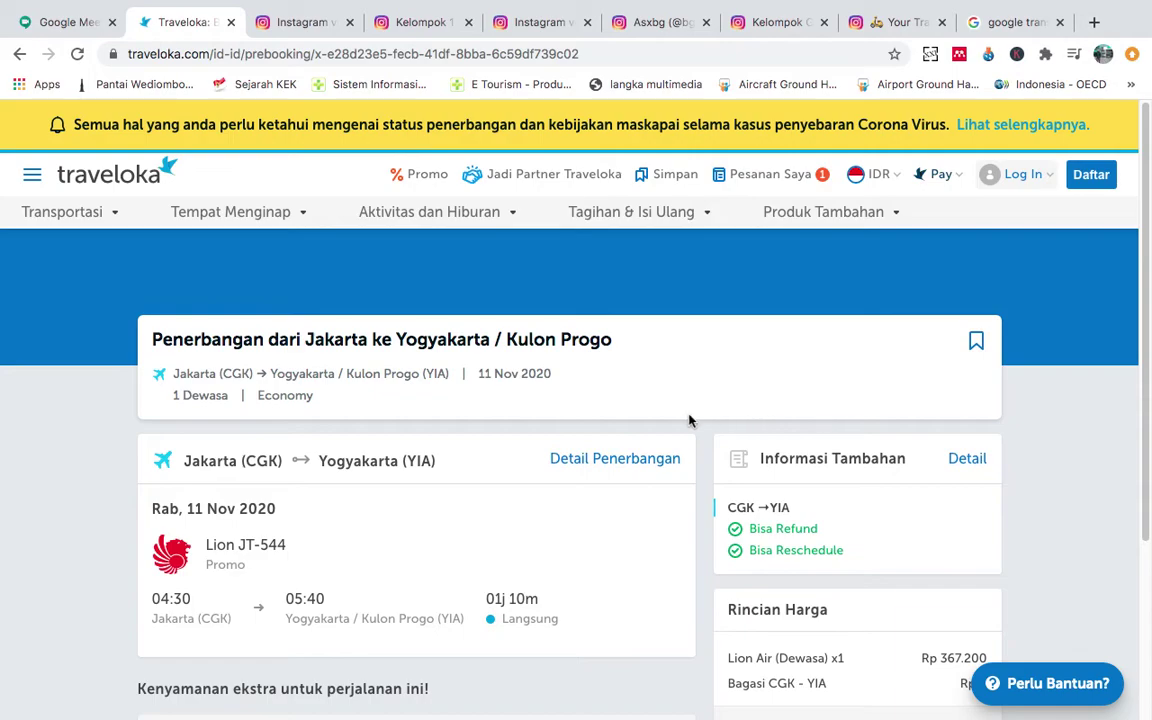
Review the prebooking page: refundable Lion JT-544 fare, baggage Rp 0, total Rp 367.200.
{"action": "scroll", "coordinate": [688, 420], "scroll_direction": "down", "scroll_amount": 3}
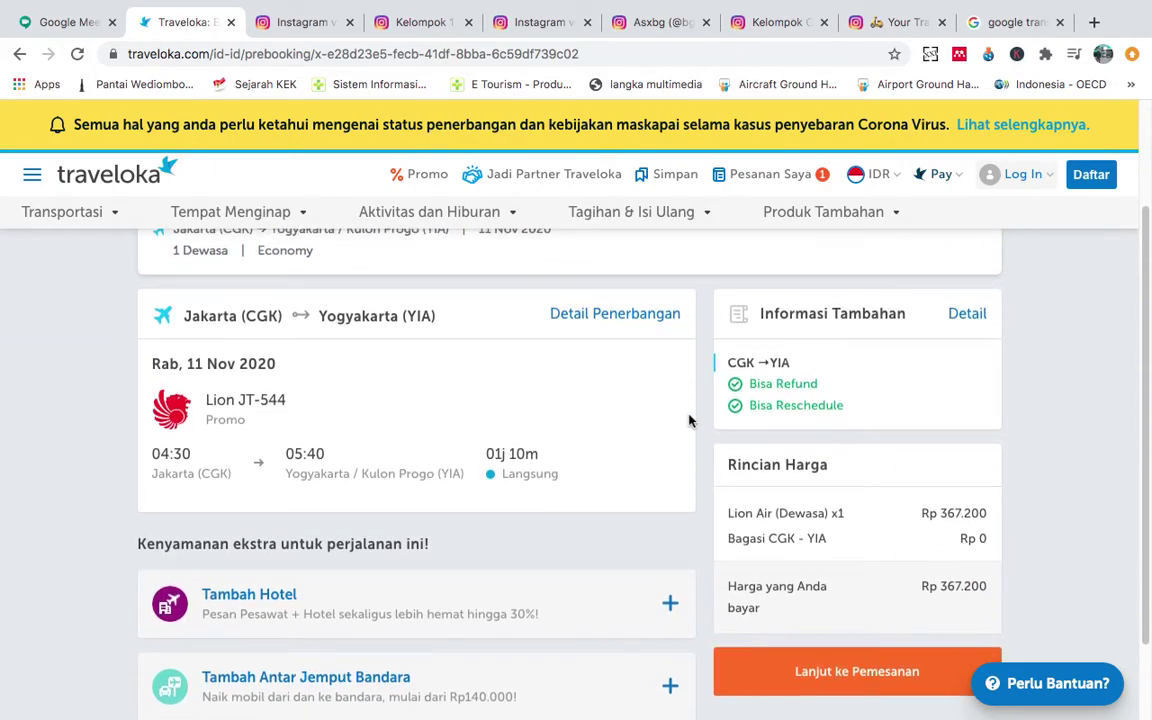
{"action": "scroll", "coordinate": [688, 420], "scroll_direction": "up", "scroll_amount": 1}
{"action": "scroll", "coordinate": [688, 420], "scroll_direction": "down", "scroll_amount": 4}
{"action": "scroll", "coordinate": [688, 420], "scroll_direction": "up", "scroll_amount": 2}
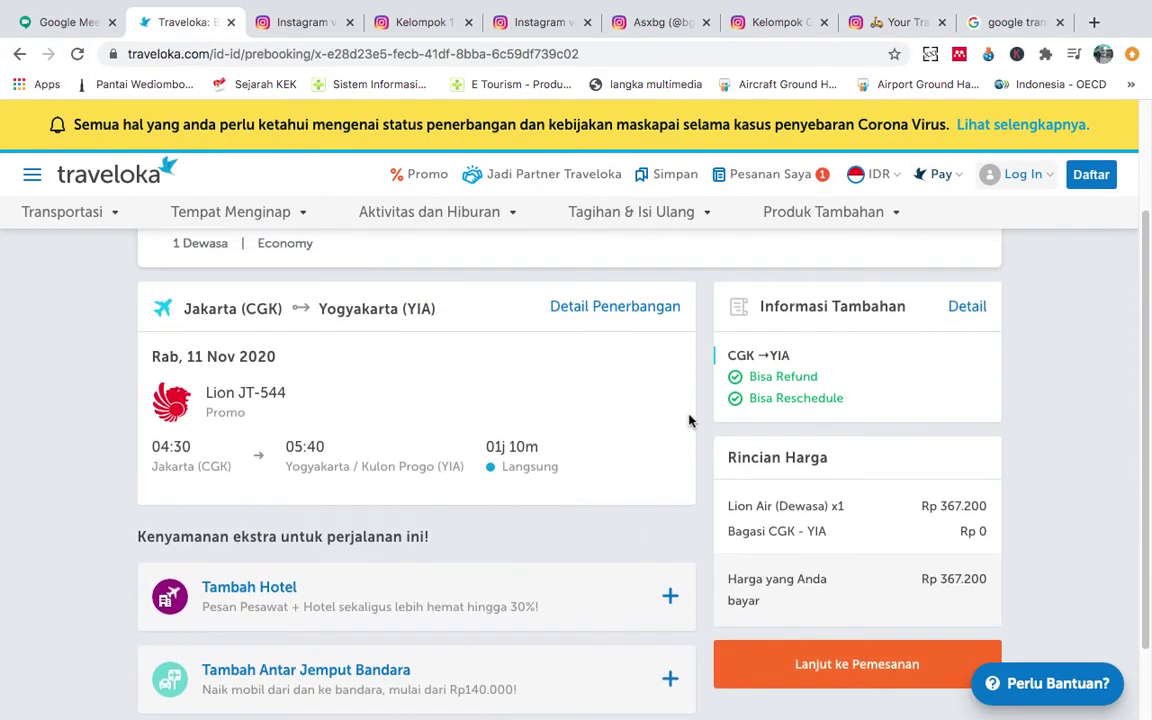
{"action": "scroll", "coordinate": [688, 420], "scroll_direction": "up", "scroll_amount": 2}
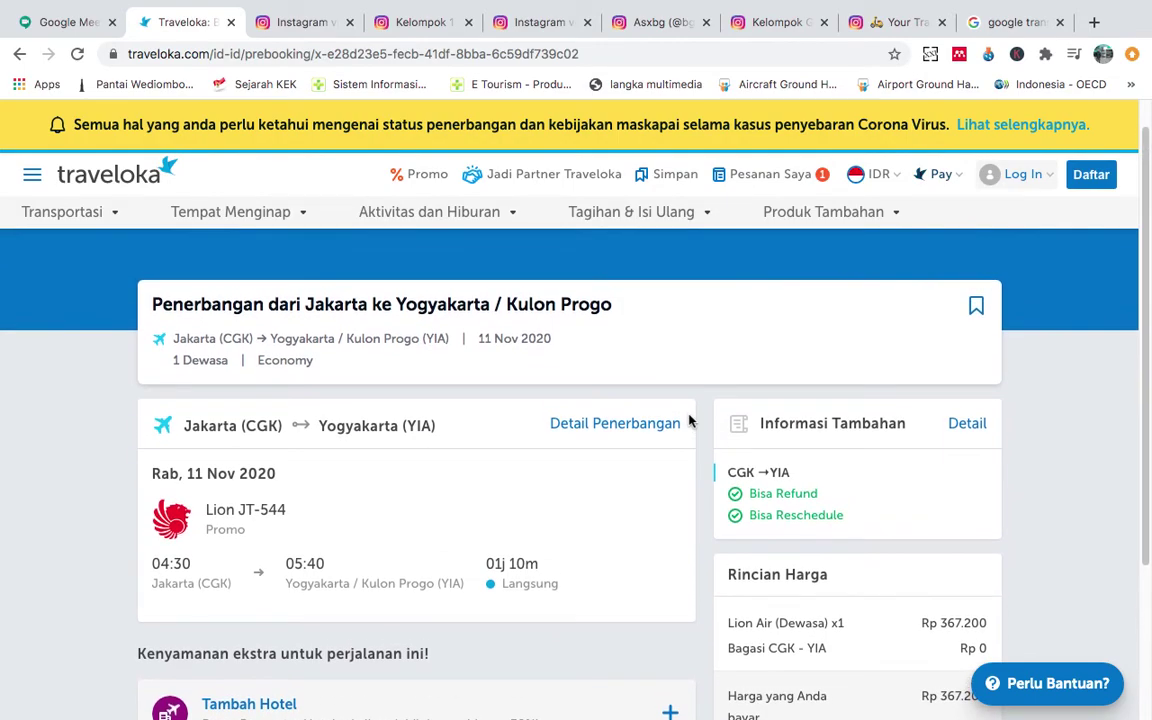
{"action": "scroll", "coordinate": [688, 420], "scroll_direction": "down", "scroll_amount": 1}
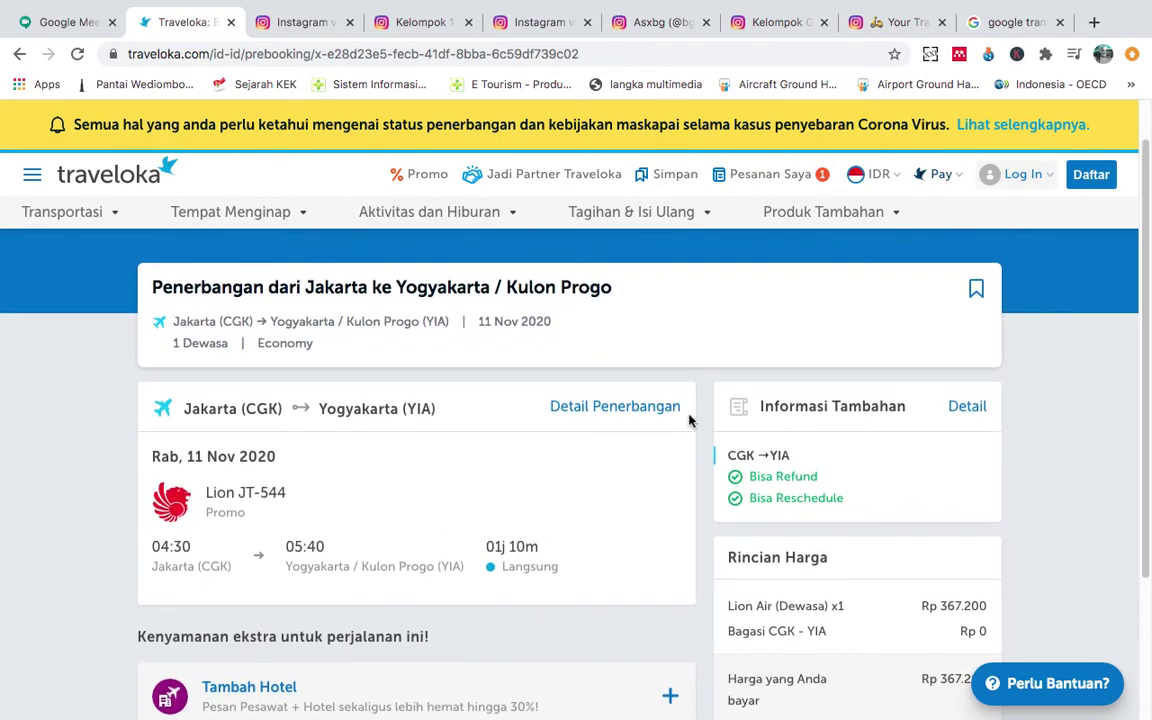
{"action": "scroll", "coordinate": [688, 420], "scroll_direction": "down", "scroll_amount": 2}
{"action": "scroll", "coordinate": [688, 420], "scroll_direction": "up", "scroll_amount": 1}
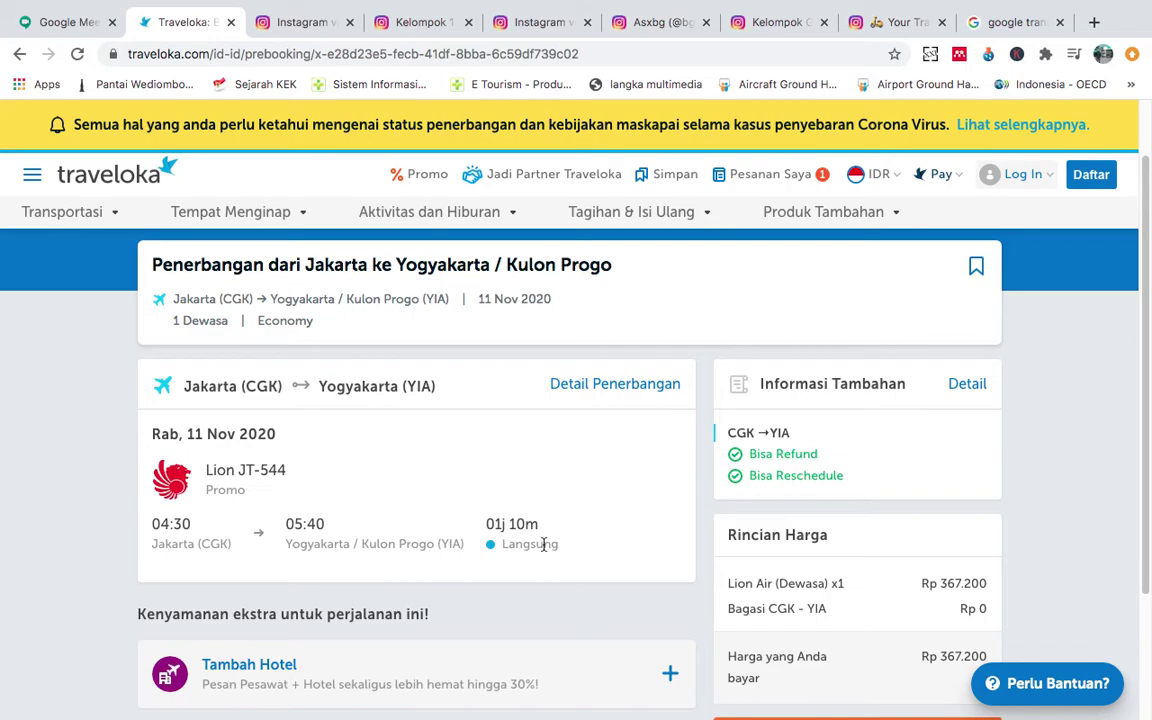
{"action": "scroll", "coordinate": [727, 572], "scroll_direction": "down", "scroll_amount": 3}
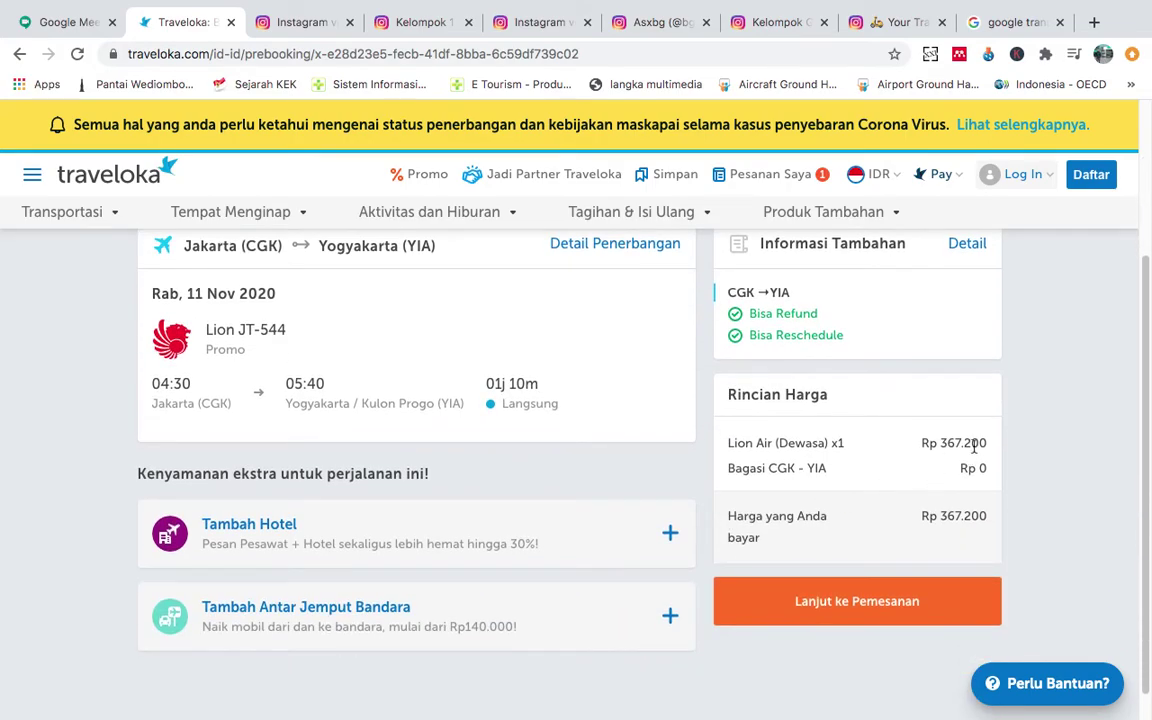
{"action": "scroll", "coordinate": [812, 440], "scroll_direction": "up", "scroll_amount": 1}
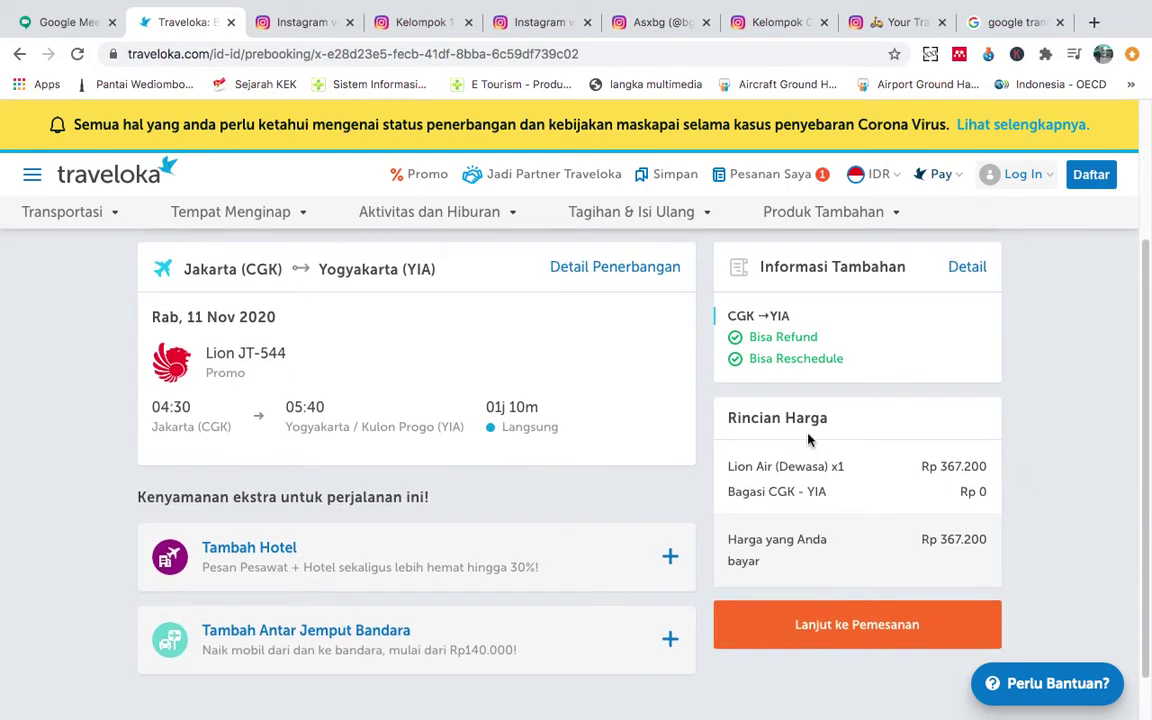
{"action": "scroll", "coordinate": [301, 414], "scroll_direction": "up", "scroll_amount": 1}
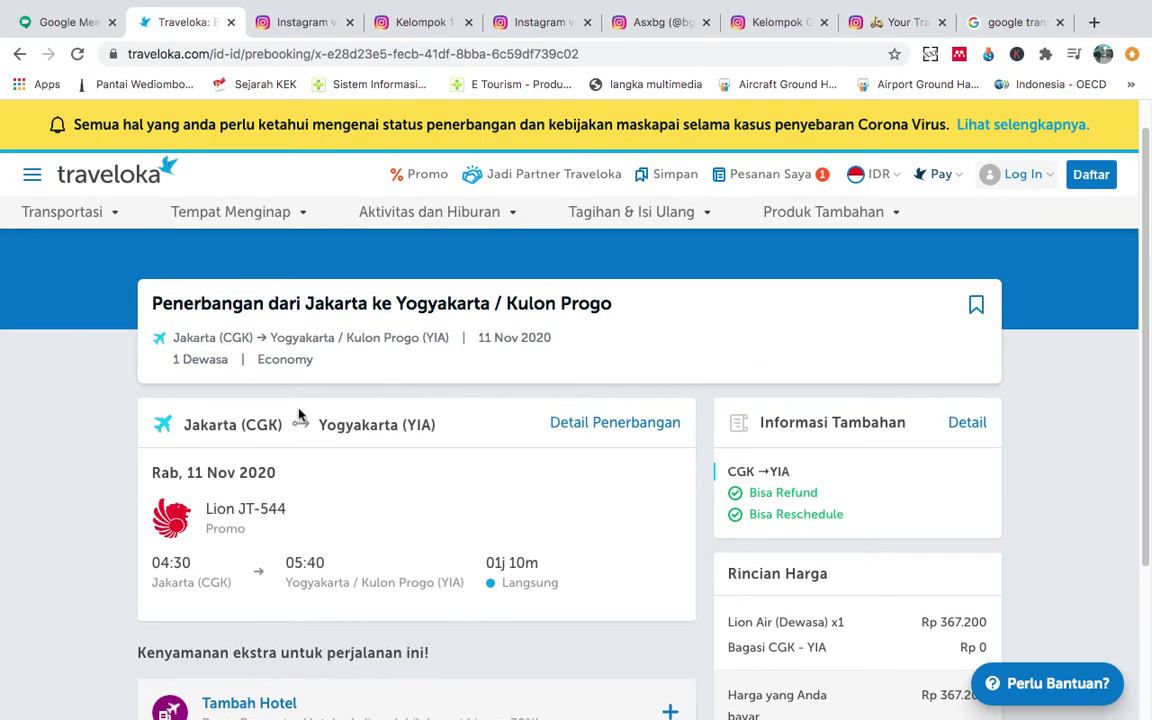
{"action": "scroll", "coordinate": [535, 386], "scroll_direction": "down", "scroll_amount": 3}
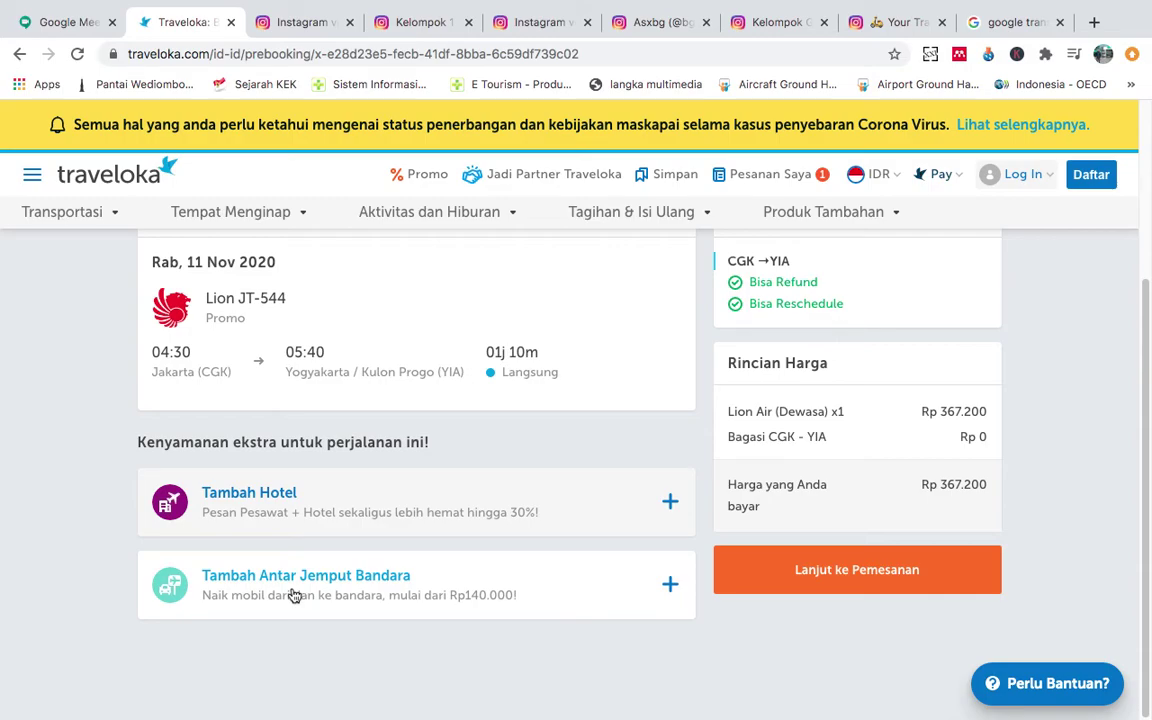
{"action": "scroll", "coordinate": [615, 442], "scroll_direction": "up", "scroll_amount": 2}
{"action": "scroll", "coordinate": [615, 442], "scroll_direction": "down", "scroll_amount": 2}
{"action": "scroll", "coordinate": [615, 442], "scroll_direction": "up", "scroll_amount": 2}
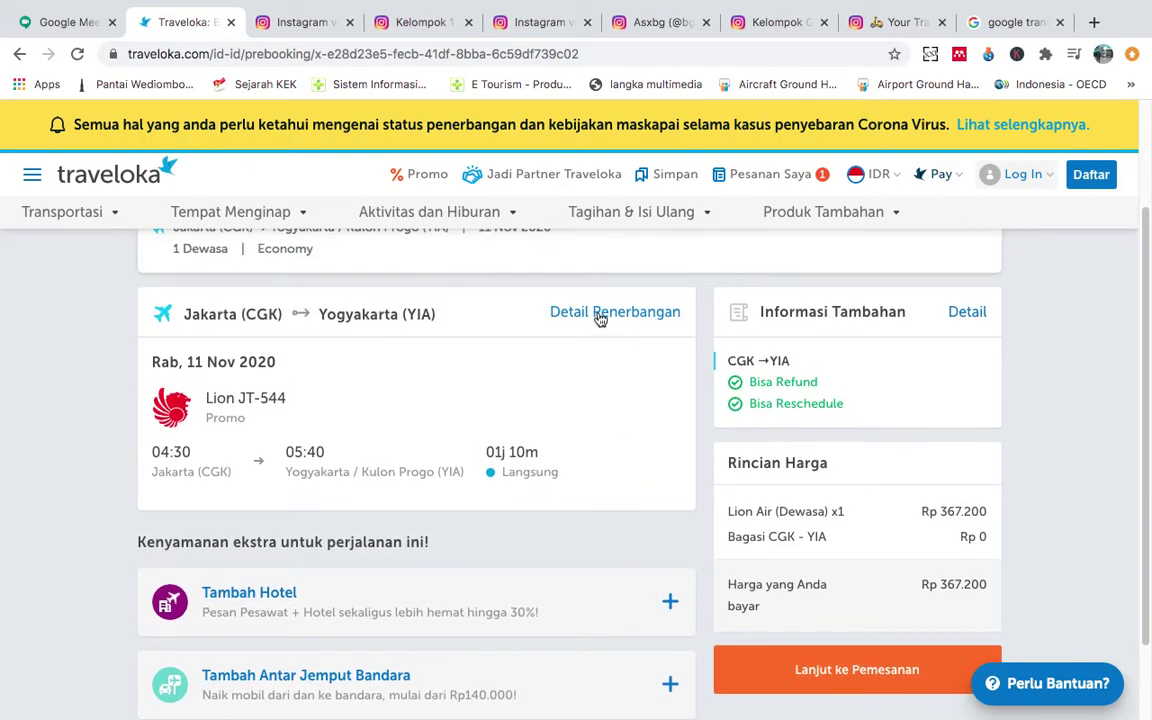
Check the Lion JT-544 flight details, then proceed to the passenger booking form.
{"action": "left_click", "coordinate": [600, 315]}
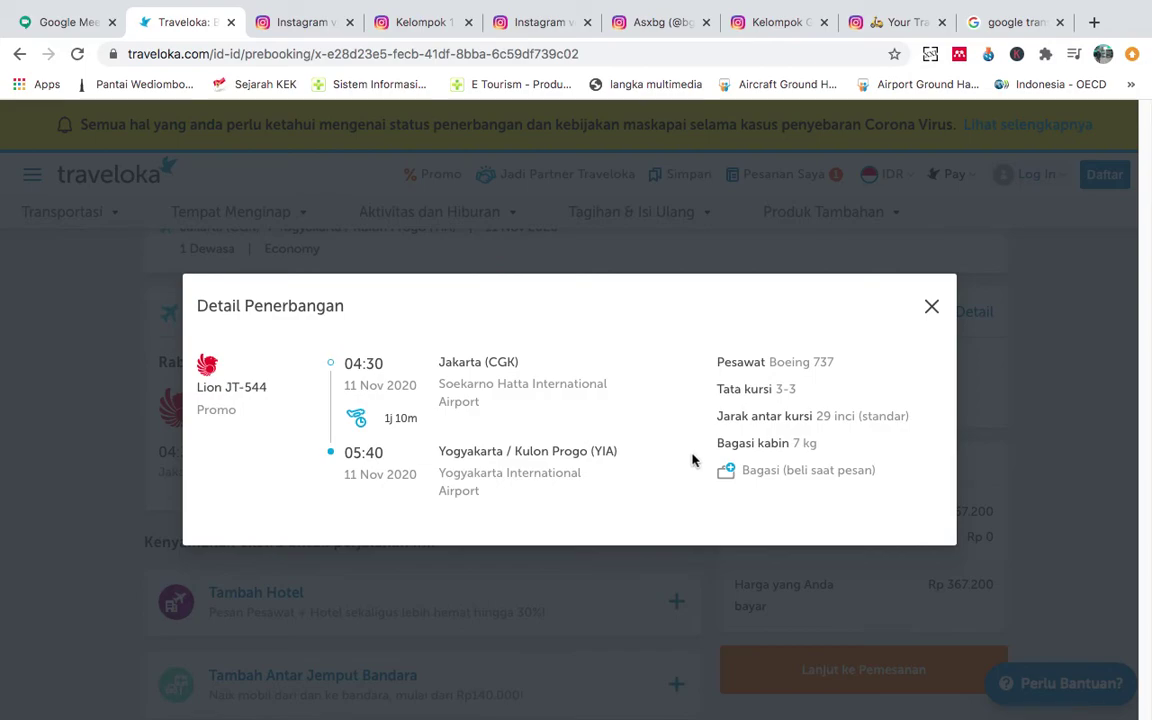
{"action": "left_click", "coordinate": [931, 308]}
{"action": "scroll", "coordinate": [1014, 571], "scroll_direction": "down", "scroll_amount": 1}
{"action": "left_click", "coordinate": [905, 586]}
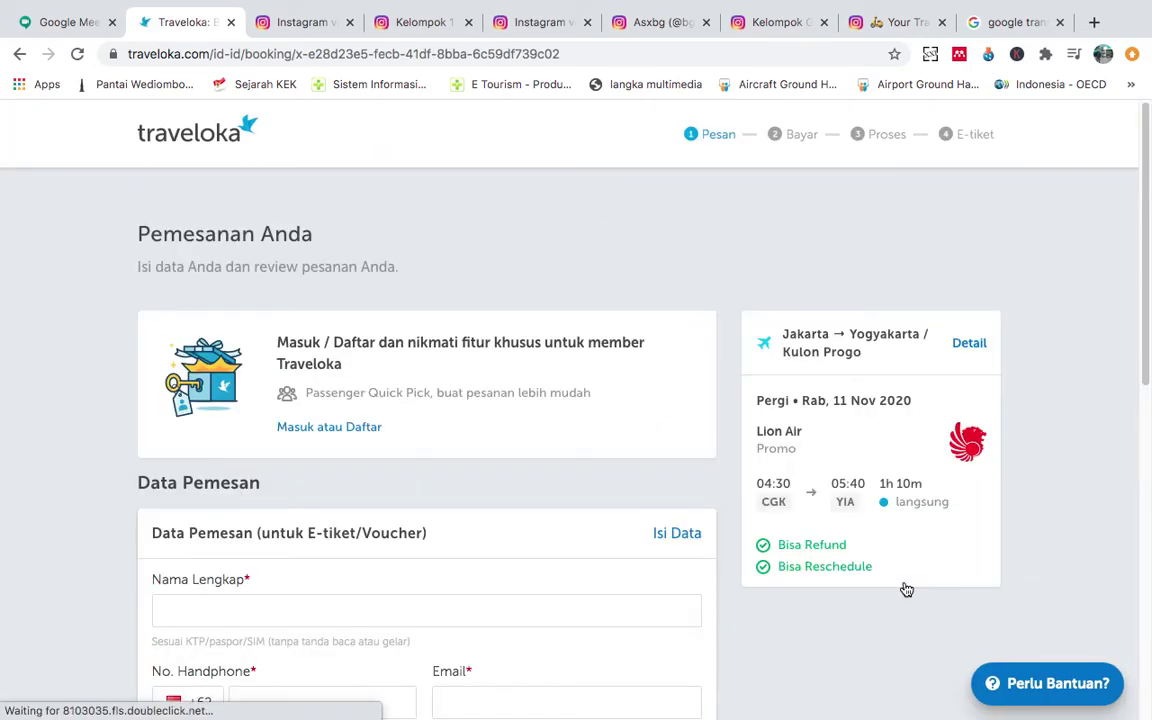
Enter the booker's full name in the Pemesanan Anda contact section.
{"action": "scroll", "coordinate": [527, 512], "scroll_direction": "down", "scroll_amount": 3}
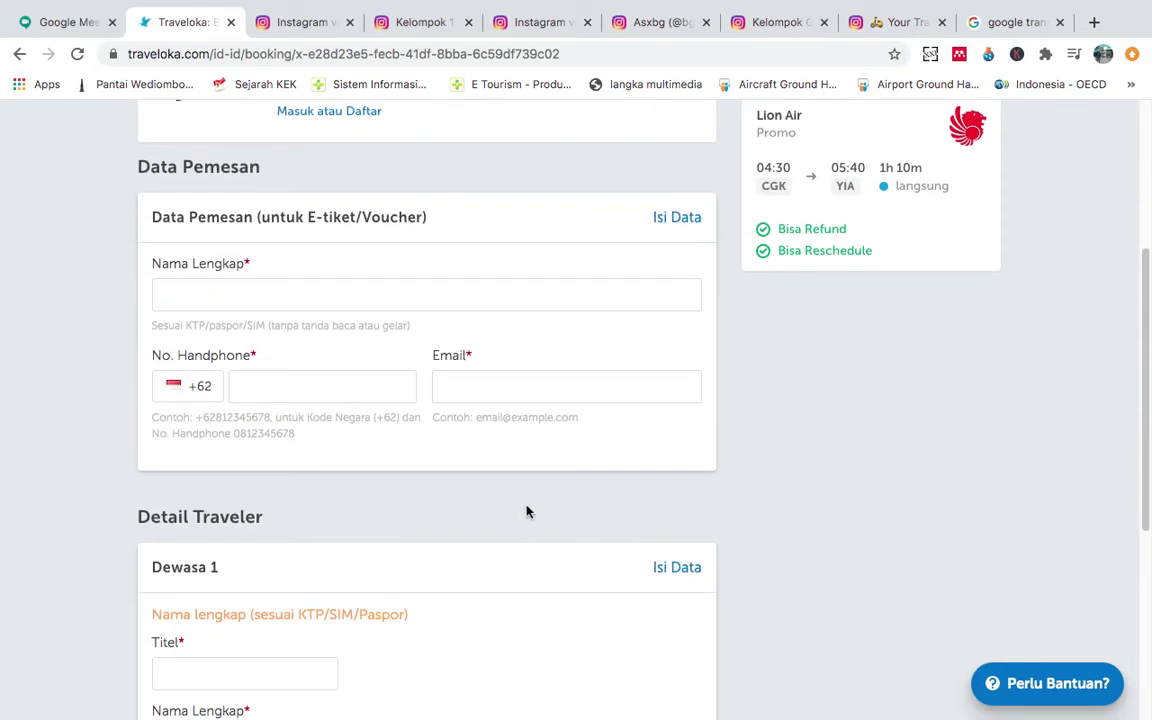
{"action": "scroll", "coordinate": [527, 512], "scroll_direction": "up", "scroll_amount": 1}
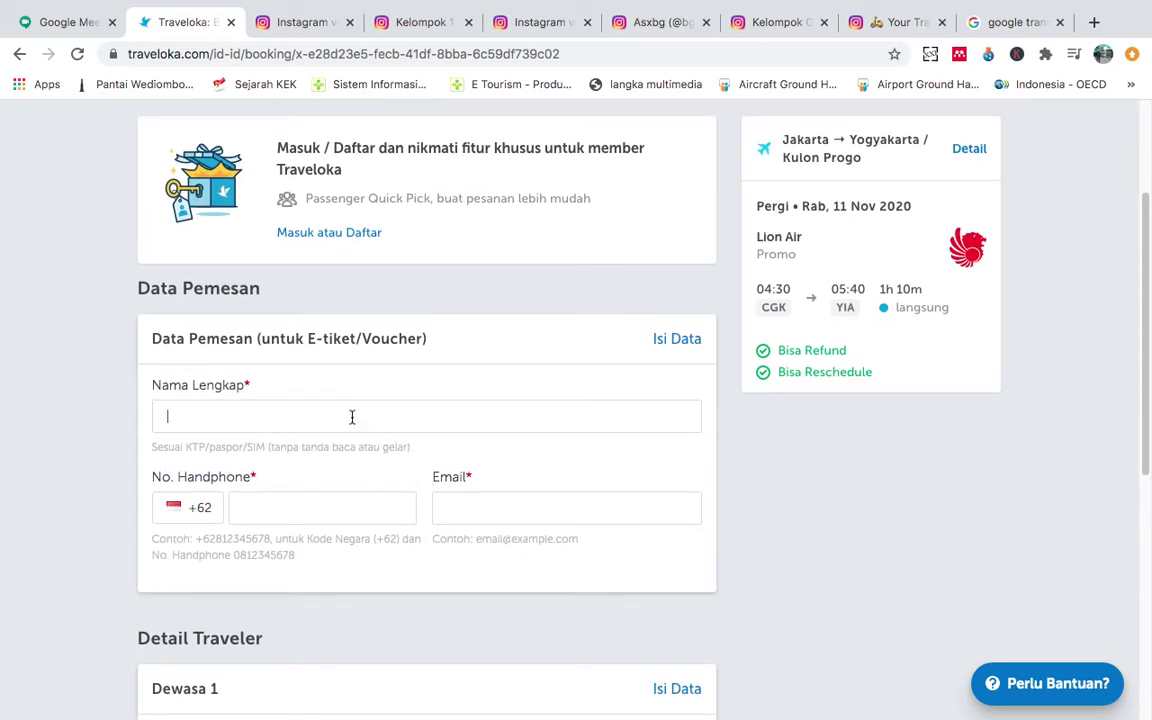
{"action": "scroll", "coordinate": [352, 416], "scroll_direction": "down", "scroll_amount": 2}
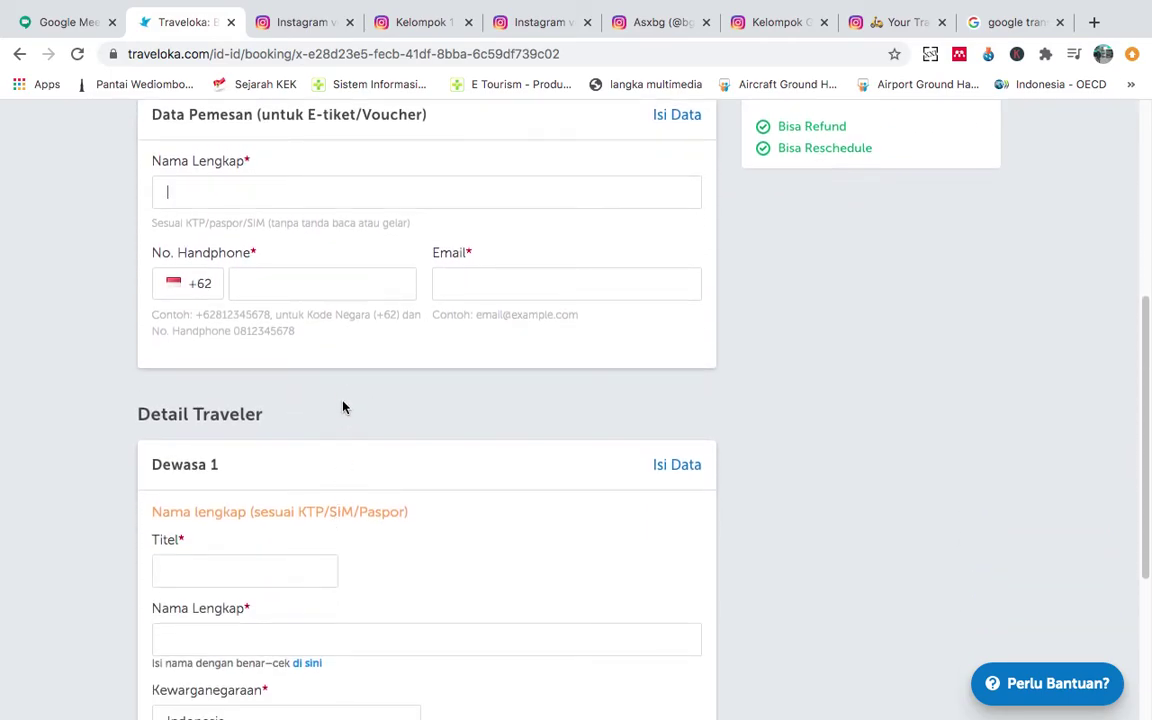
{"action": "scroll", "coordinate": [343, 407], "scroll_direction": "up", "scroll_amount": 1}
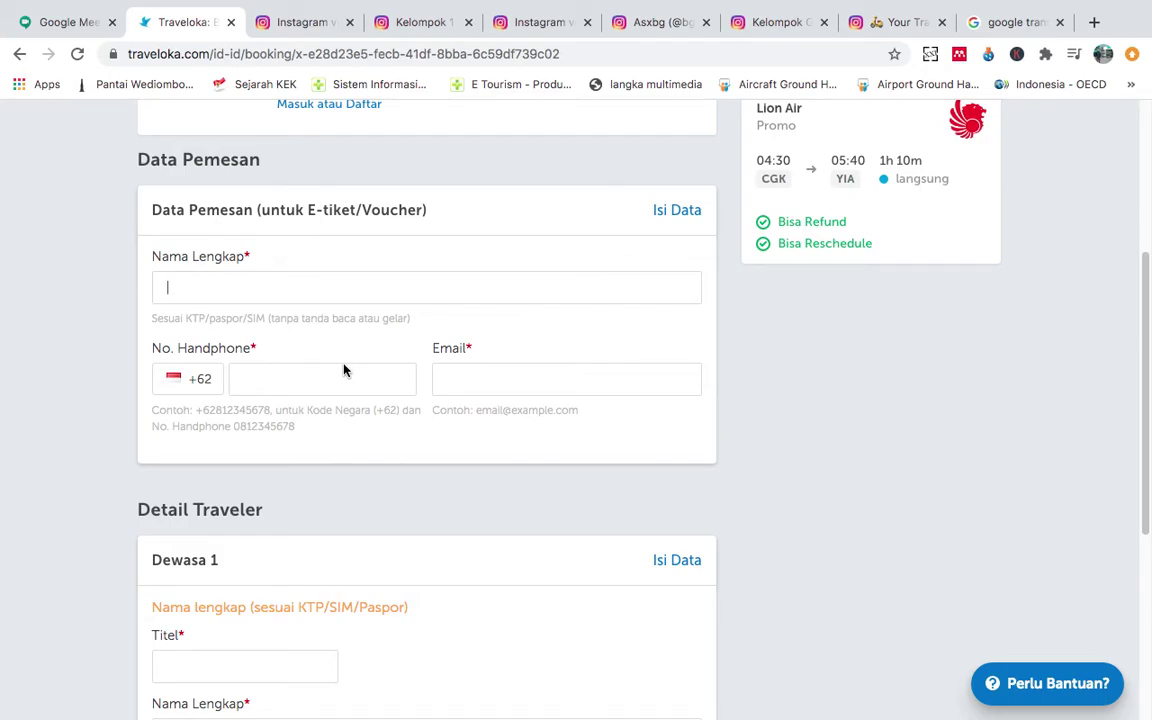
{"action": "scroll", "coordinate": [343, 370], "scroll_direction": "down", "scroll_amount": 2}
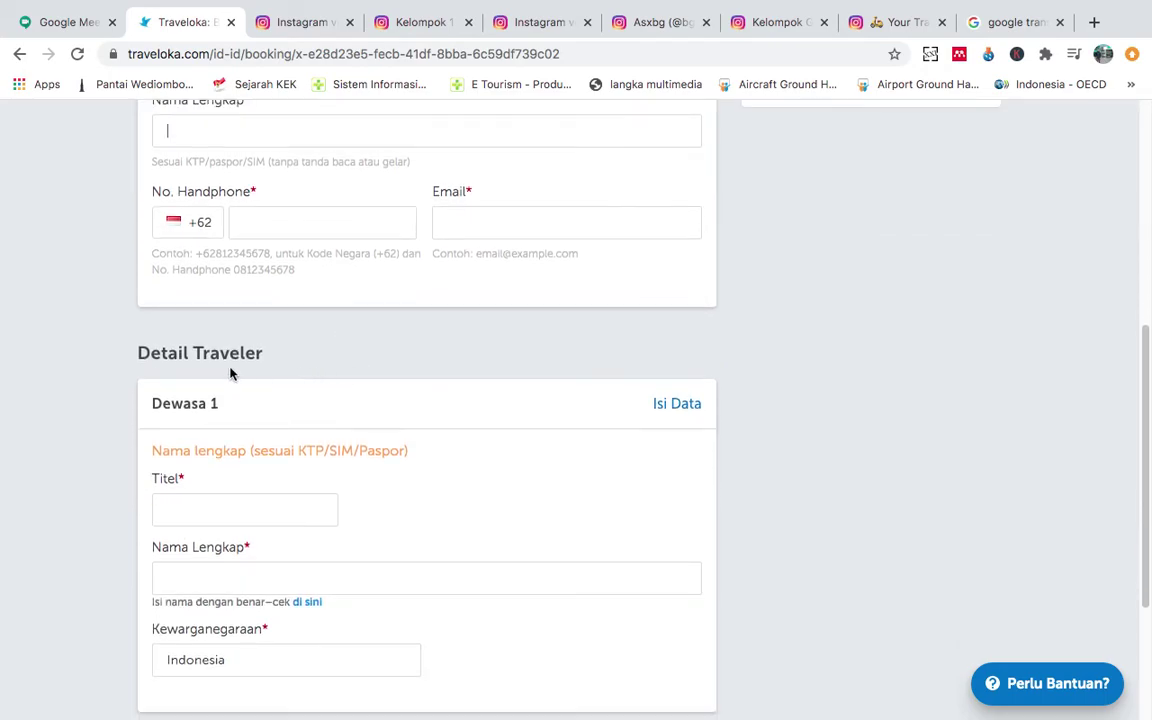
{"action": "scroll", "coordinate": [420, 500], "scroll_direction": "up", "scroll_amount": 2}
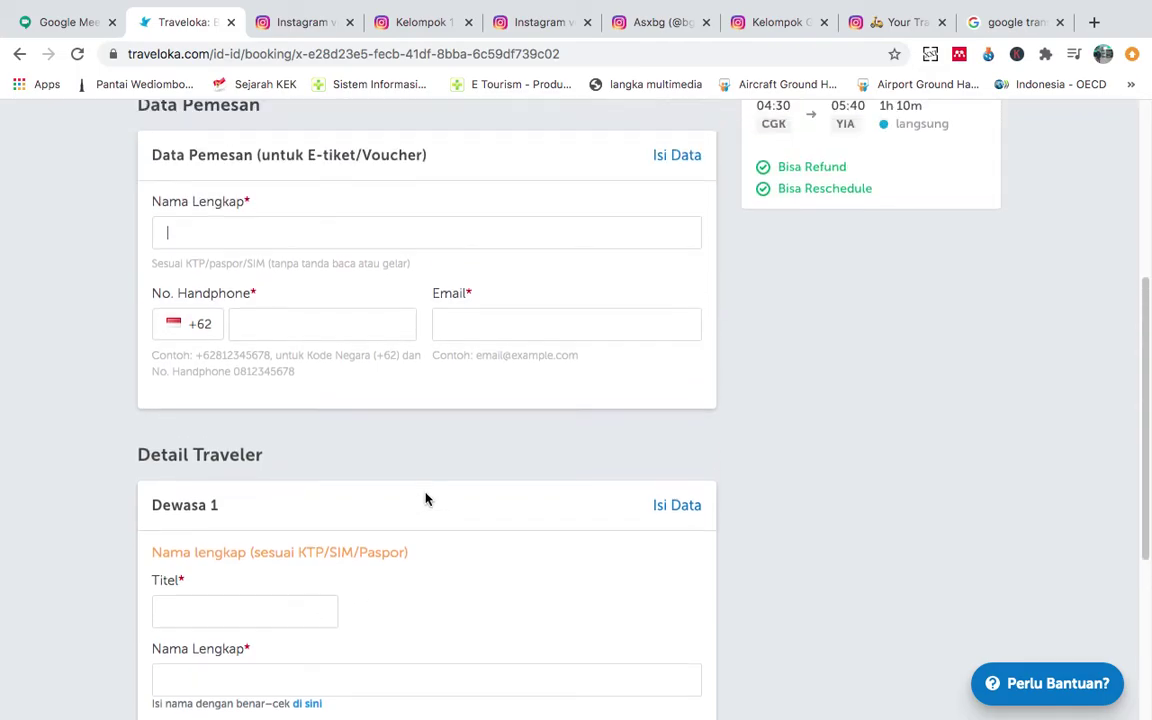
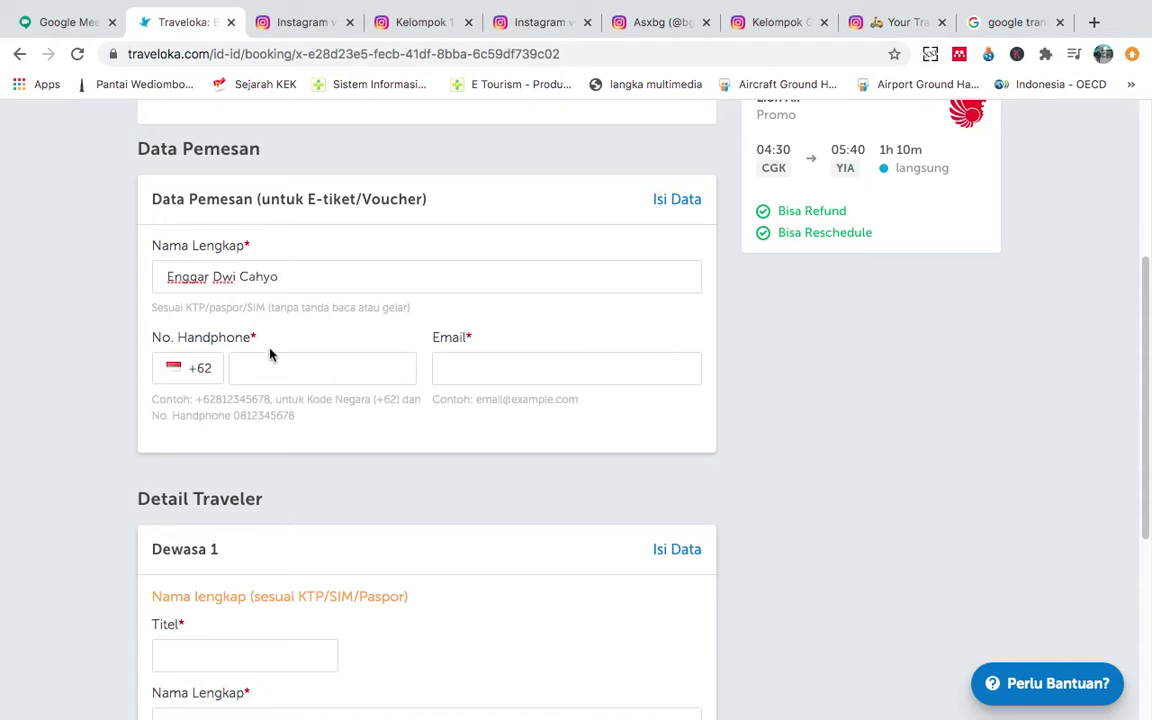
Fill in the booker's mobile number and e-mail address.
{"action": "left_click", "coordinate": [274, 368]}
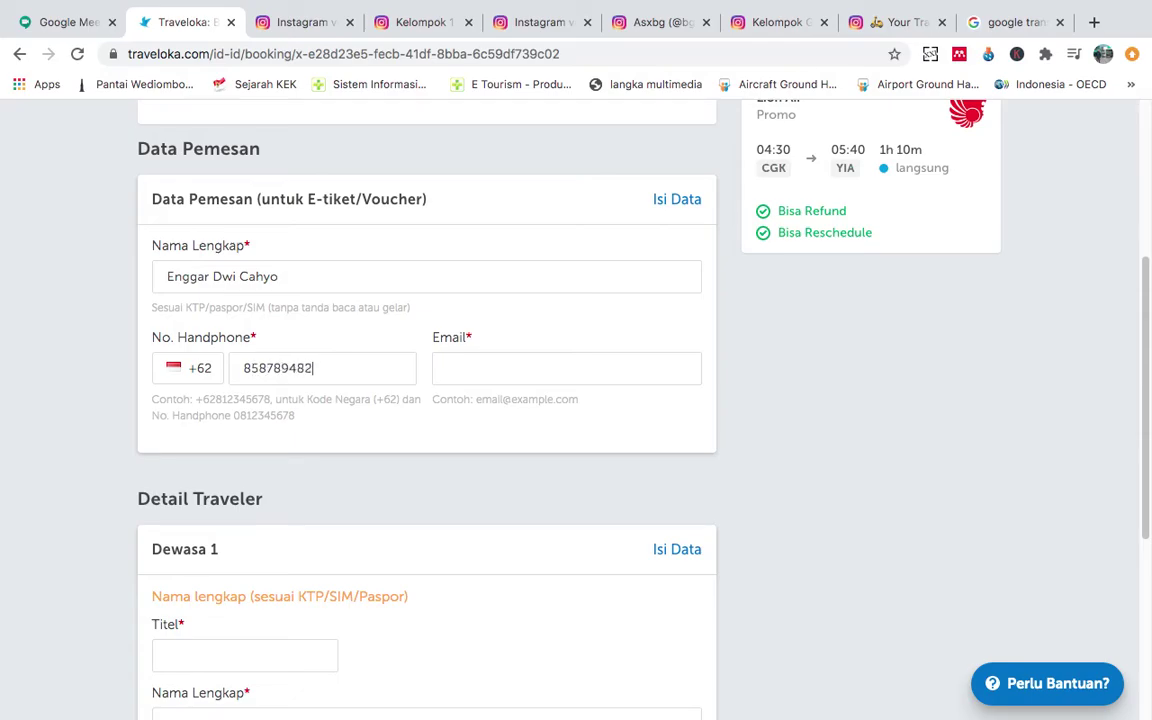
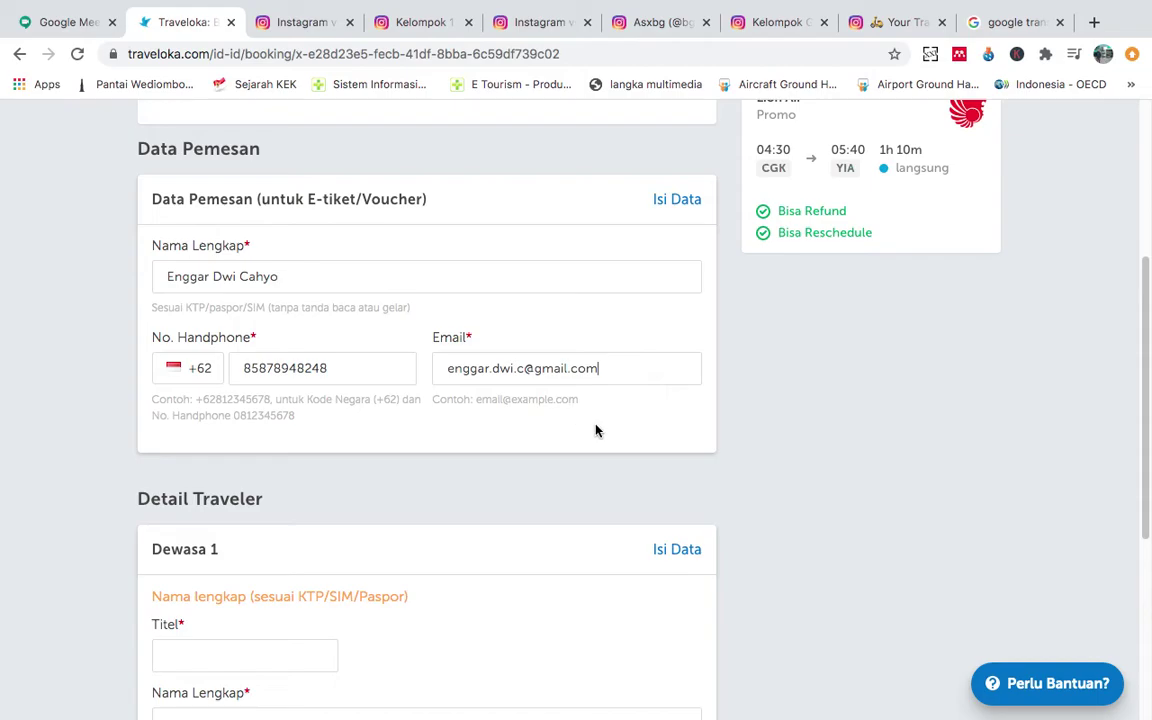
{"action": "scroll", "coordinate": [600, 431], "scroll_direction": "down", "scroll_amount": 3}
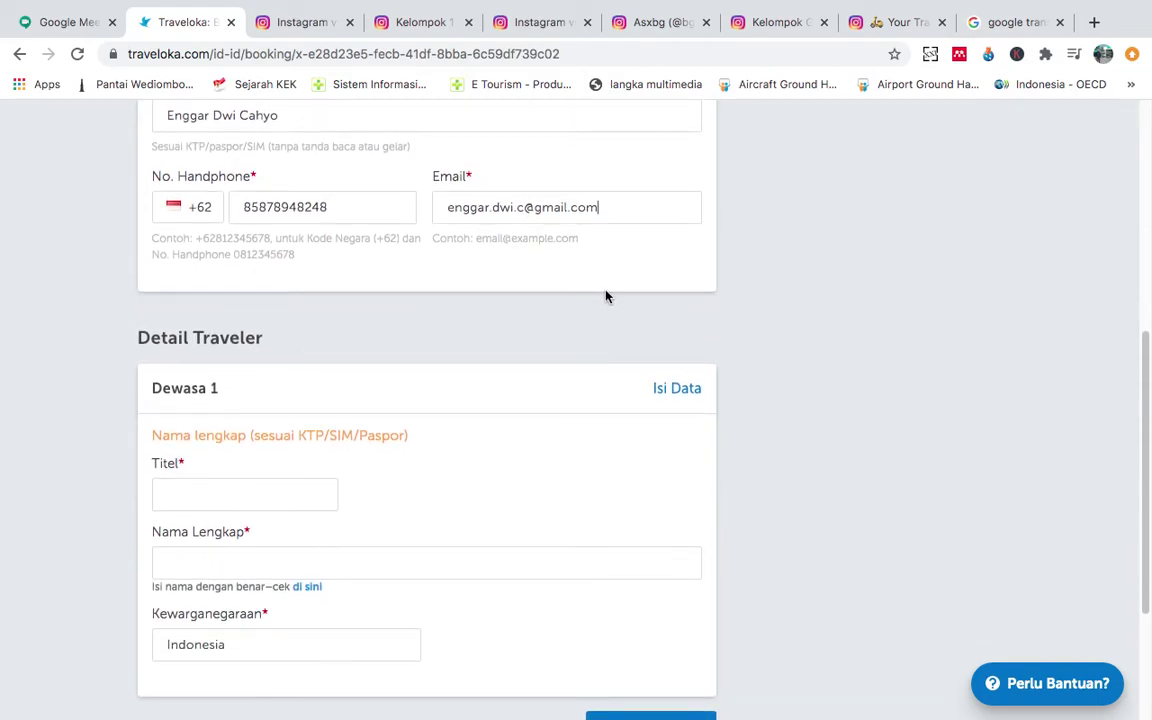
{"action": "scroll", "coordinate": [605, 296], "scroll_direction": "up", "scroll_amount": 1}
Set the adult traveler's title to Tuan in Detail Traveler.
{"action": "left_click_drag", "start_coordinate": [266, 381], "coordinate": [139, 381]}
{"action": "scroll", "coordinate": [444, 386], "scroll_direction": "up", "scroll_amount": 2}
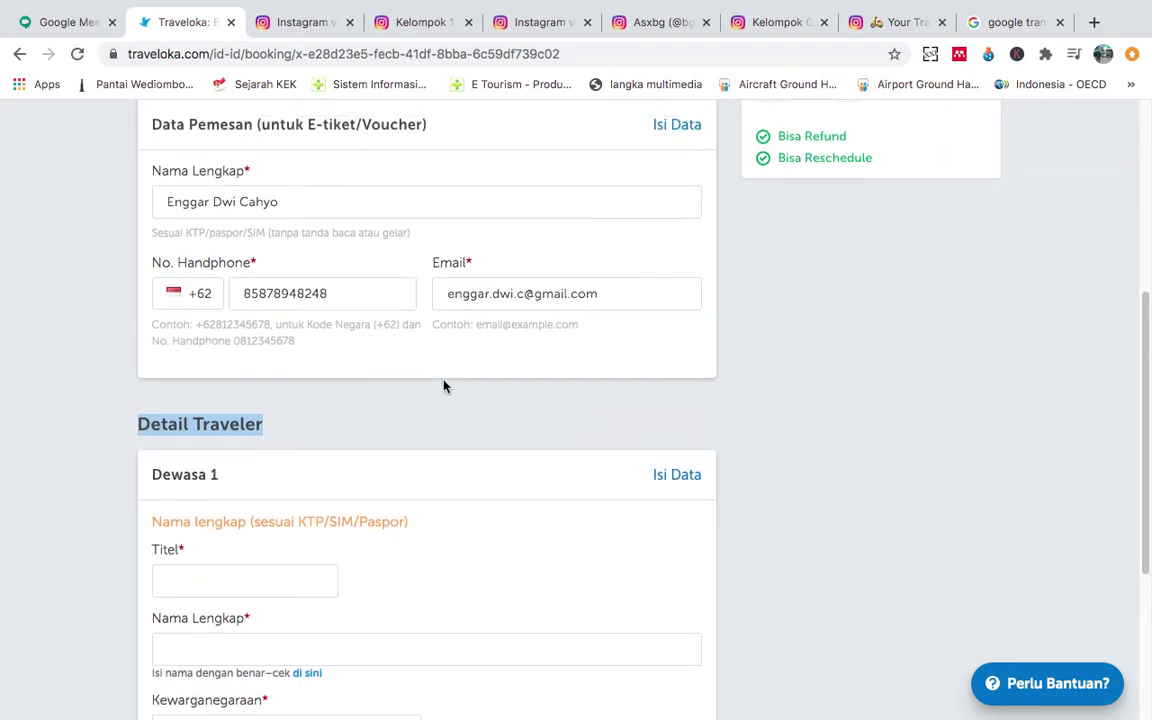
{"action": "scroll", "coordinate": [444, 386], "scroll_direction": "down", "scroll_amount": 4}
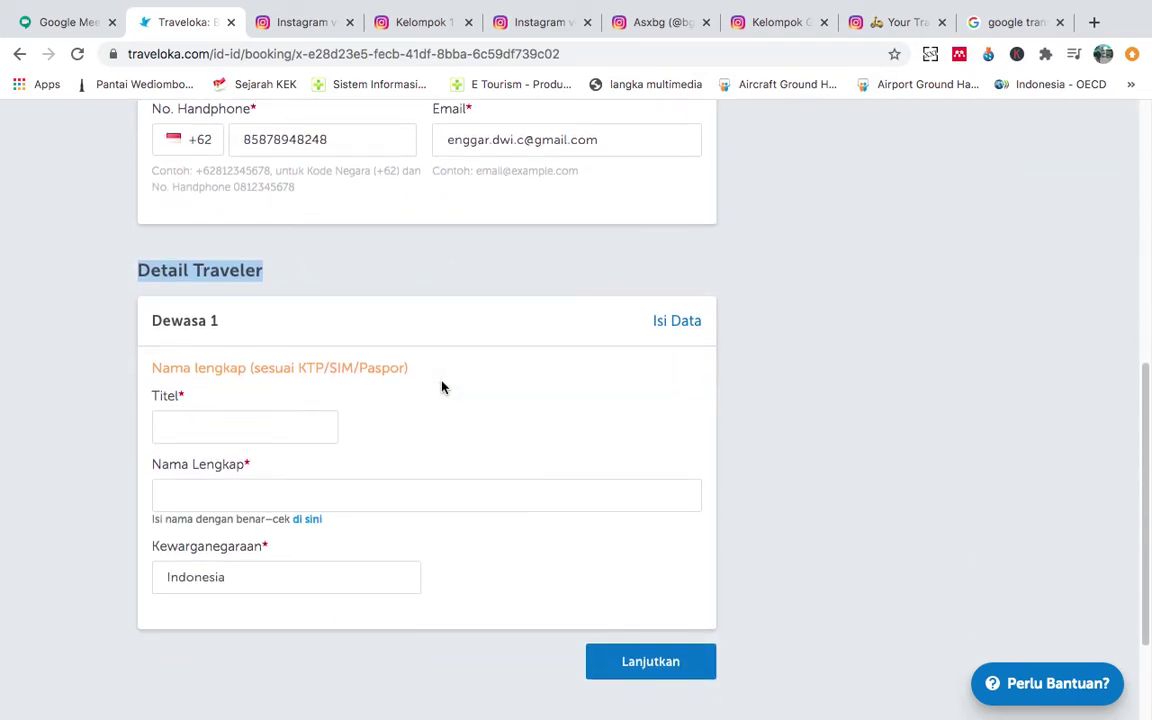
{"action": "left_click", "coordinate": [306, 436]}
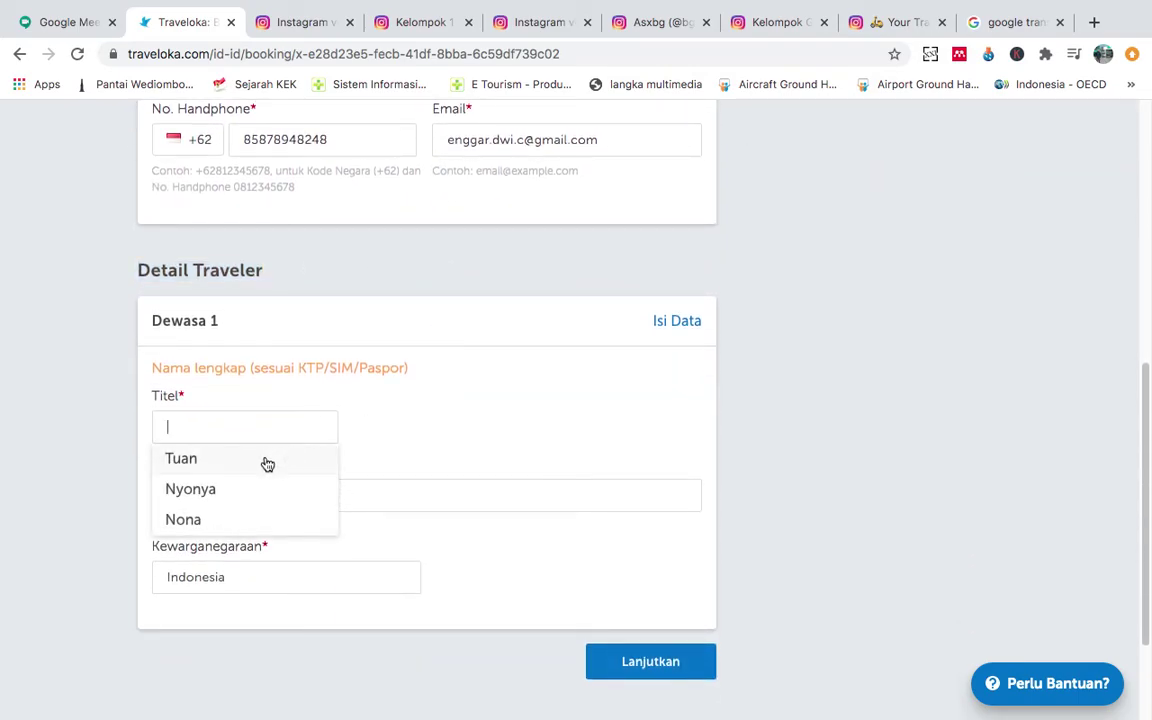
{"action": "left_click", "coordinate": [271, 461]}
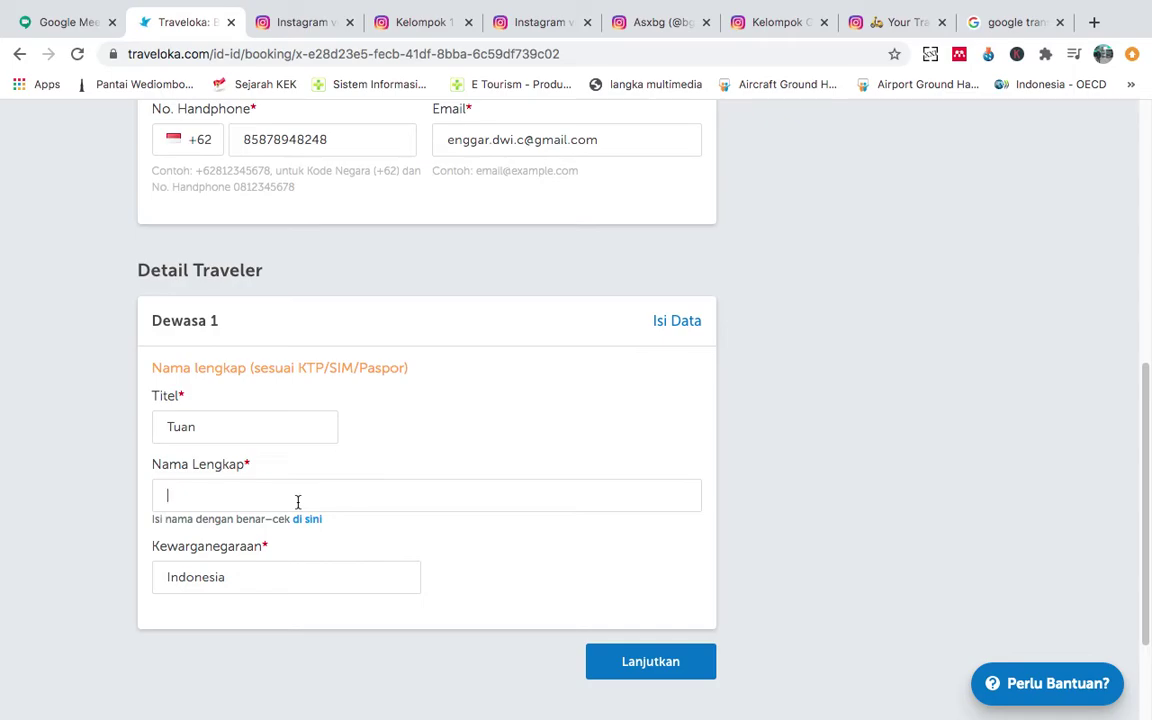
{"action": "left_click", "coordinate": [203, 432]}
{"action": "left_click", "coordinate": [203, 460]}
Enter the traveler's full name, keep Indonesia as nationality, and save with Lanjutkan.
{"action": "left_click", "coordinate": [222, 493]}
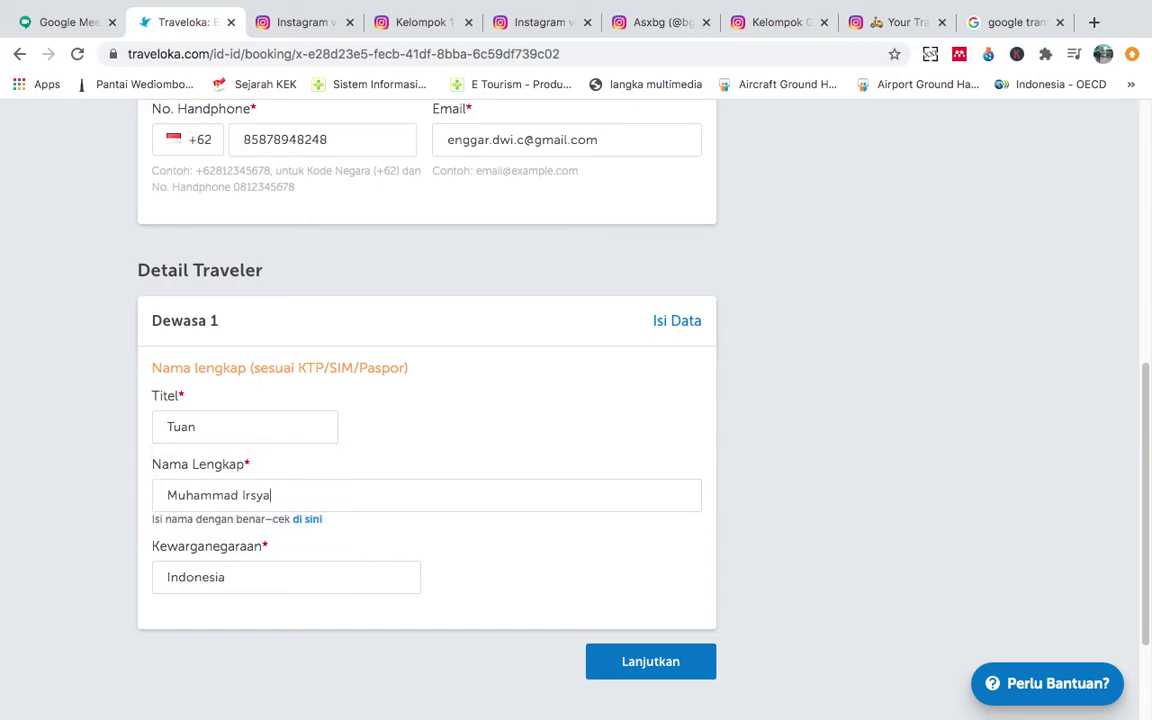
{"action": "left_click", "coordinate": [303, 585]}
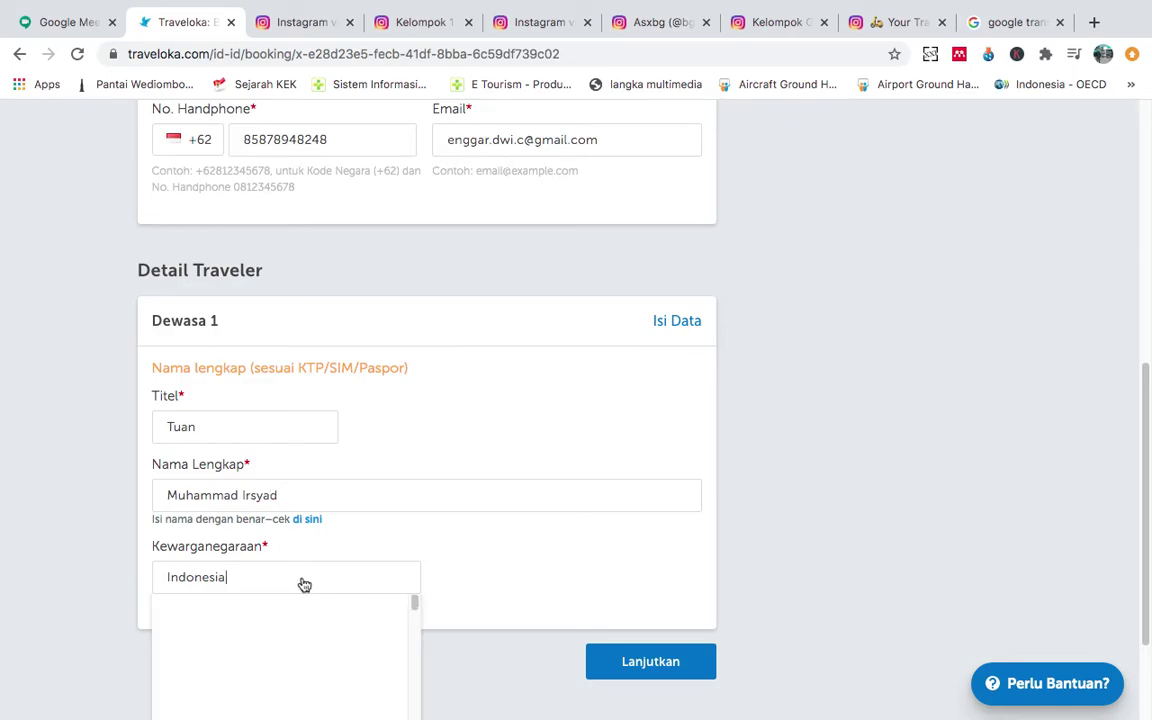
{"action": "left_click", "coordinate": [543, 540]}
{"action": "scroll", "coordinate": [603, 534], "scroll_direction": "down", "scroll_amount": 2}
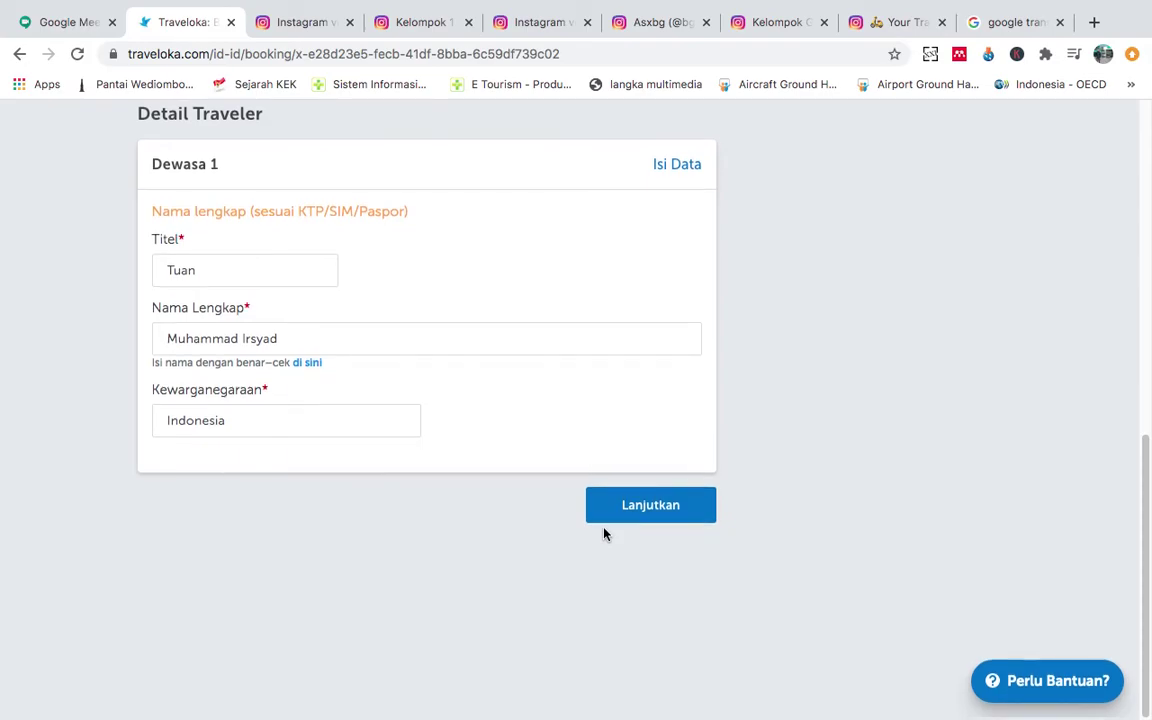
{"action": "scroll", "coordinate": [603, 534], "scroll_direction": "up", "scroll_amount": 3}
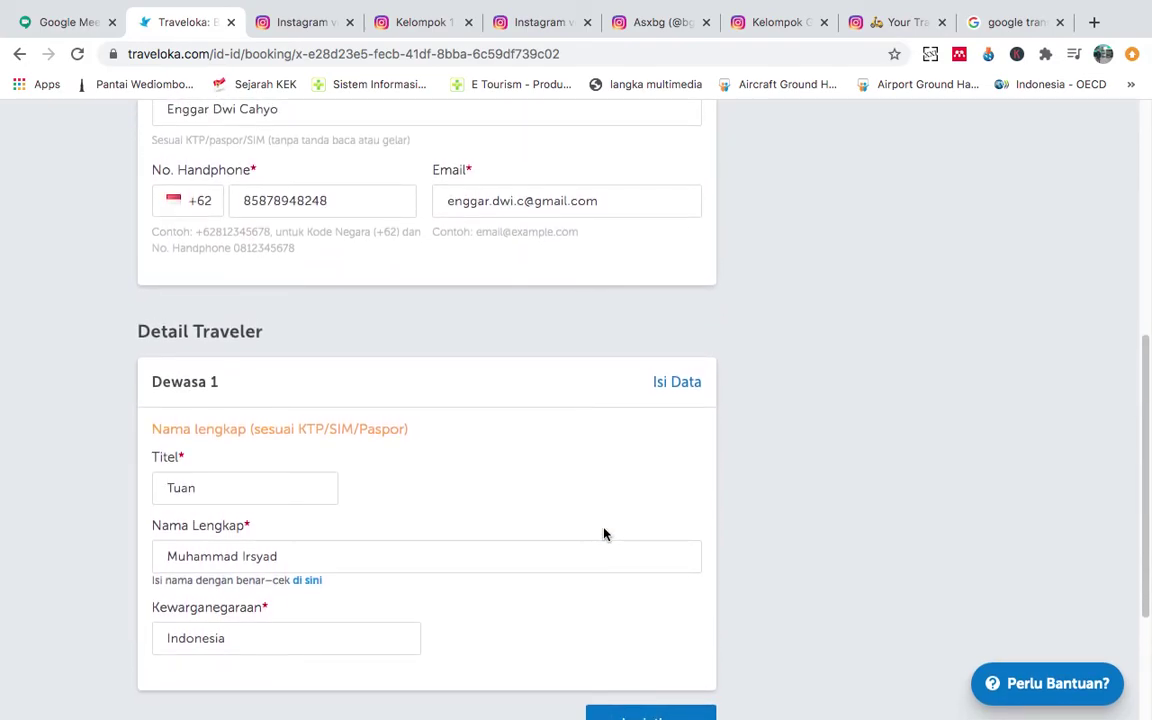
{"action": "scroll", "coordinate": [603, 534], "scroll_direction": "down", "scroll_amount": 2}
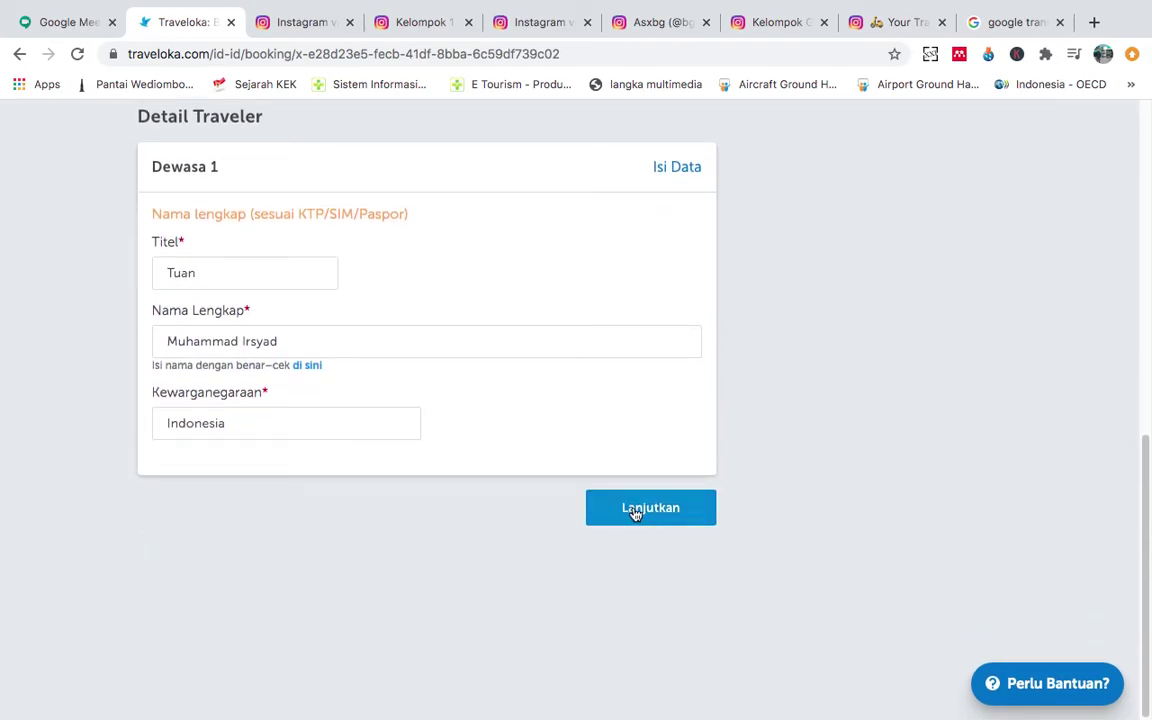
{"action": "scroll", "coordinate": [418, 311], "scroll_direction": "up", "scroll_amount": 4}
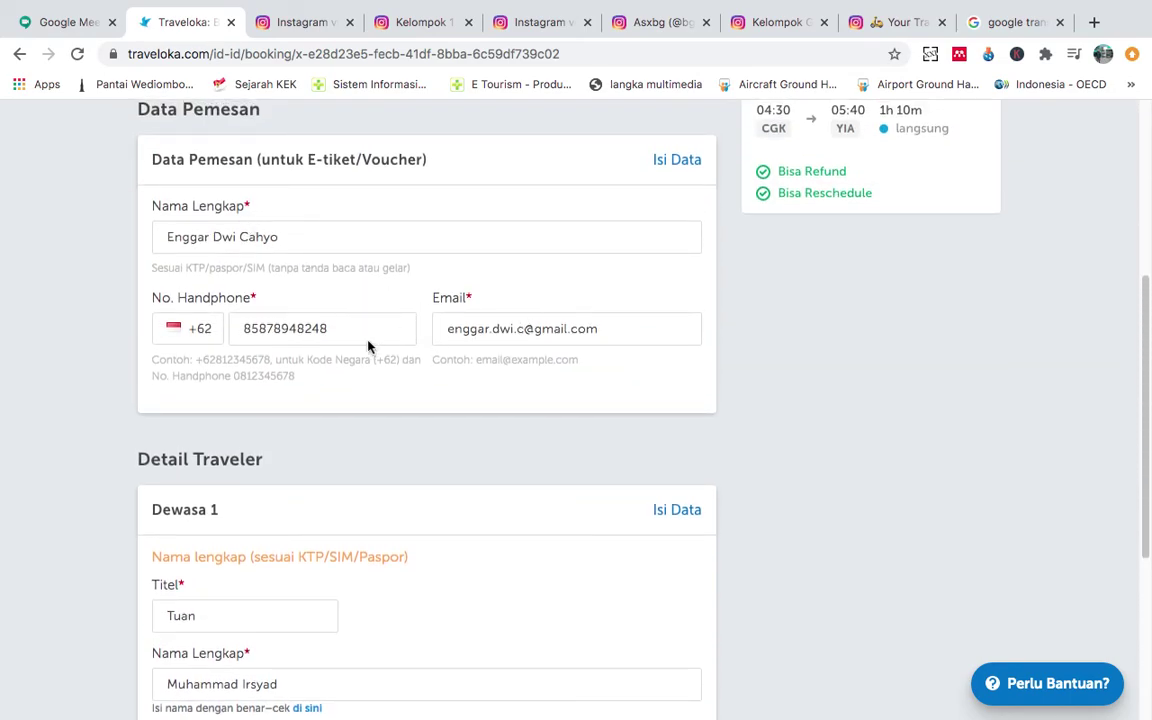
{"action": "scroll", "coordinate": [368, 347], "scroll_direction": "down", "scroll_amount": 2}
{"action": "scroll", "coordinate": [322, 343], "scroll_direction": "down", "scroll_amount": 2}
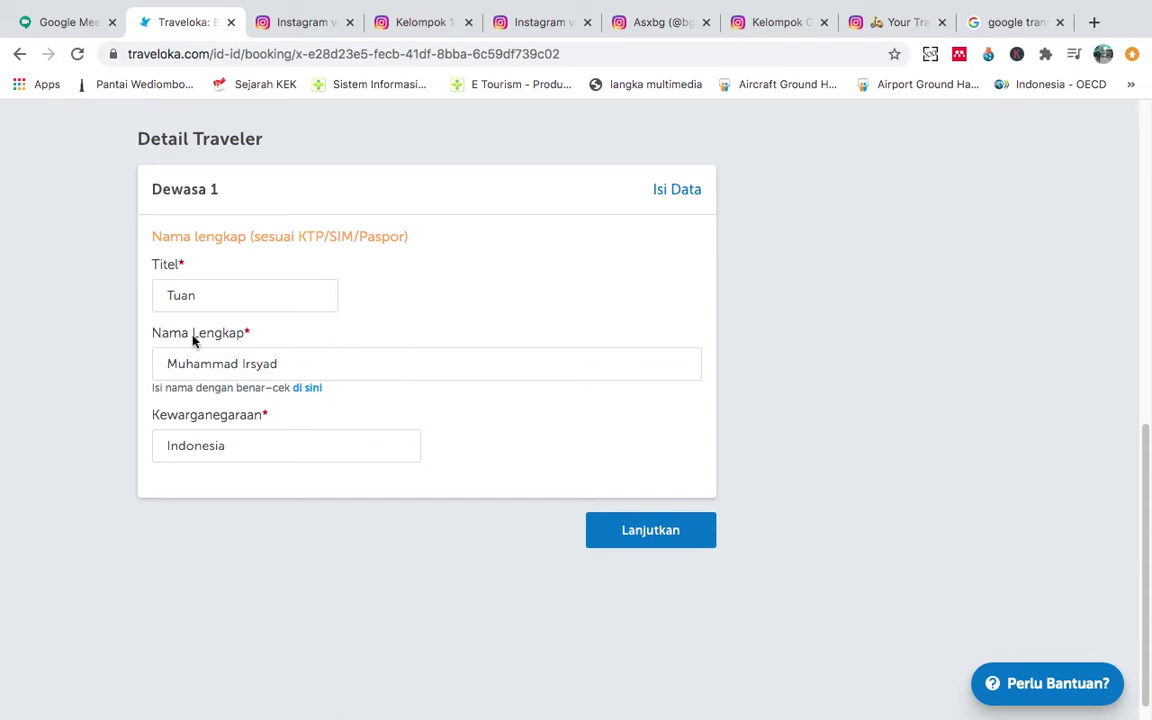
{"action": "left_click", "coordinate": [656, 540]}
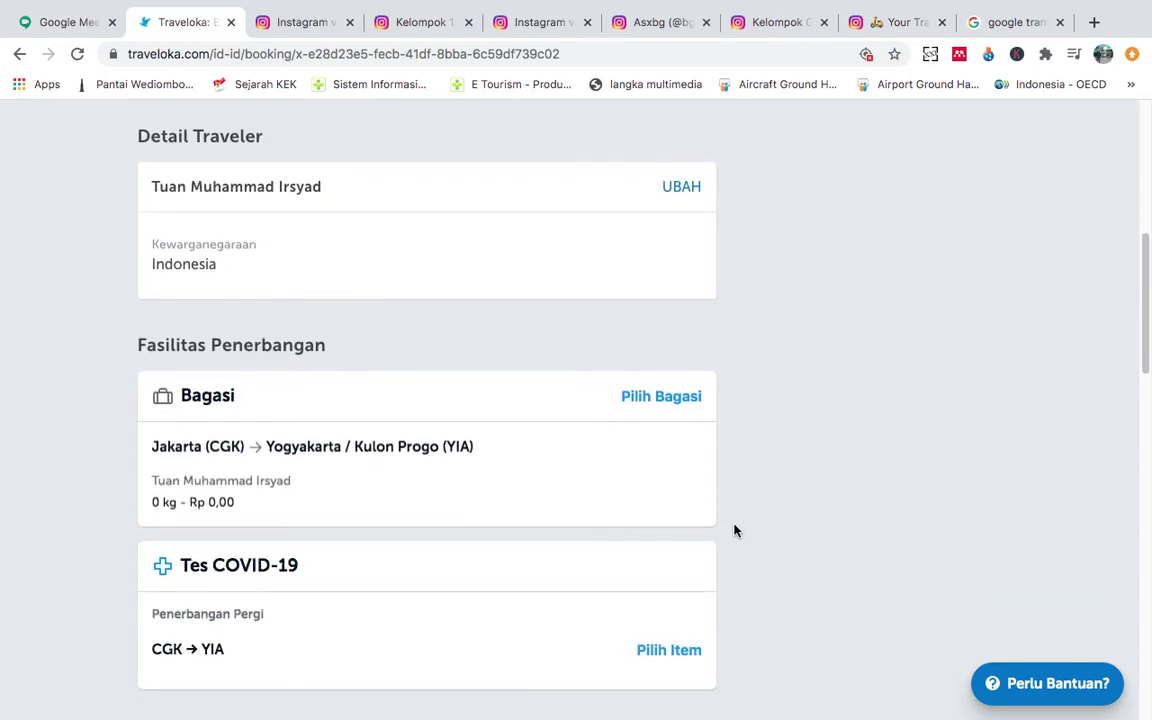
Scroll down the booking page to the Produk Tambahan add-ons section.
{"action": "scroll", "coordinate": [734, 530], "scroll_direction": "down", "scroll_amount": 3}
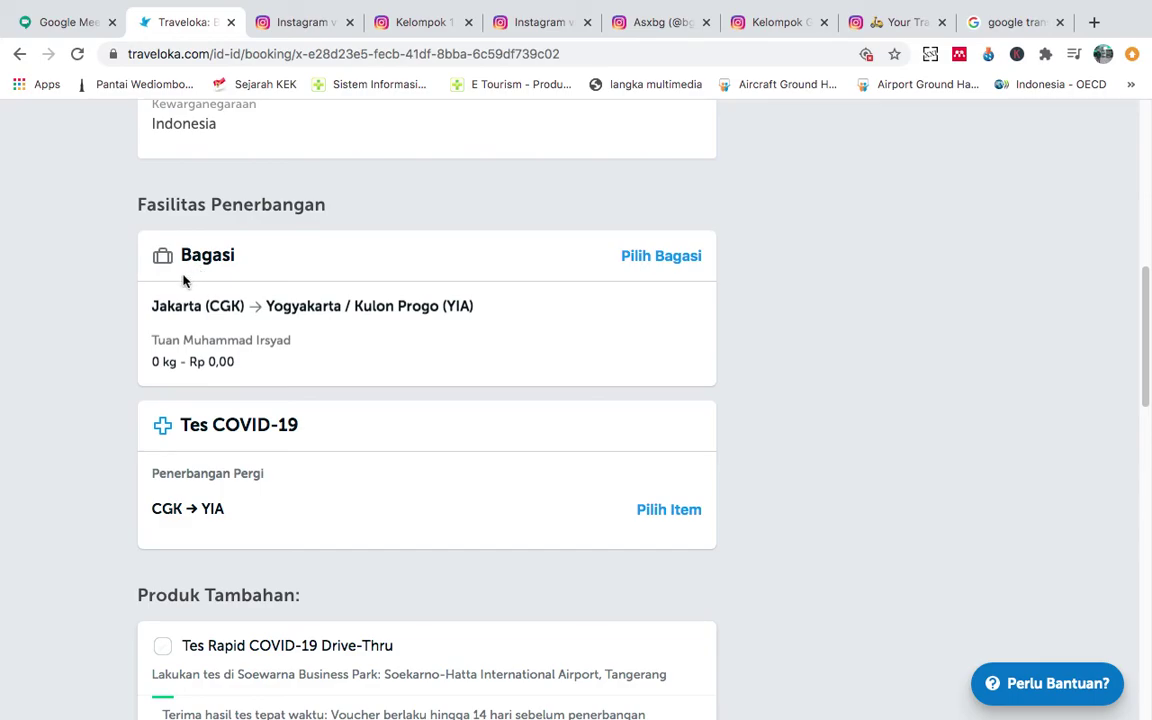
{"action": "scroll", "coordinate": [363, 337], "scroll_direction": "down", "scroll_amount": 2}
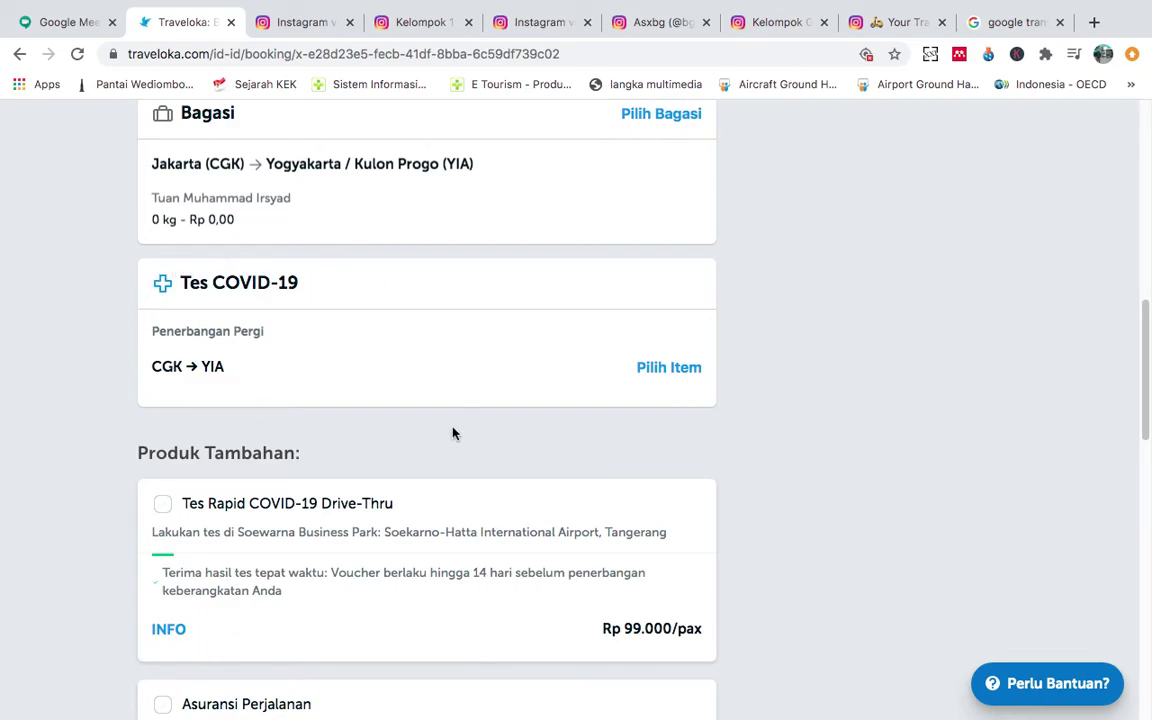
{"action": "scroll", "coordinate": [452, 433], "scroll_direction": "down", "scroll_amount": 3}
{"action": "scroll", "coordinate": [452, 433], "scroll_direction": "down", "scroll_amount": 4}
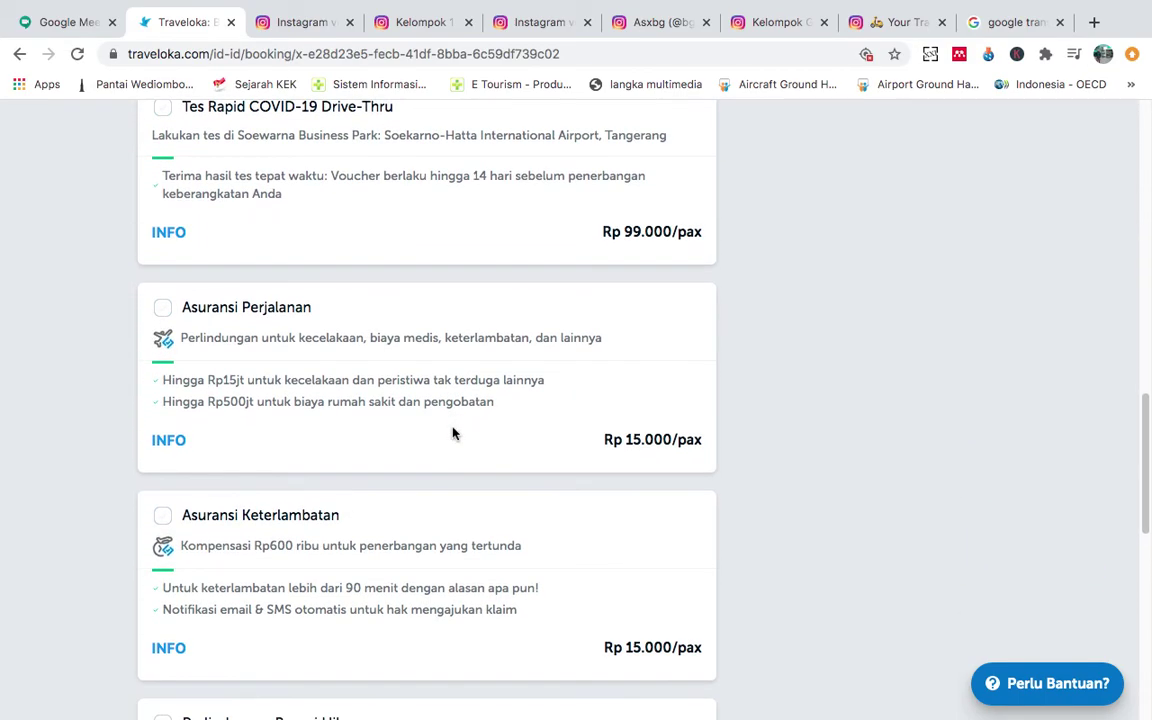
{"action": "scroll", "coordinate": [264, 310], "scroll_direction": "up", "scroll_amount": 2}
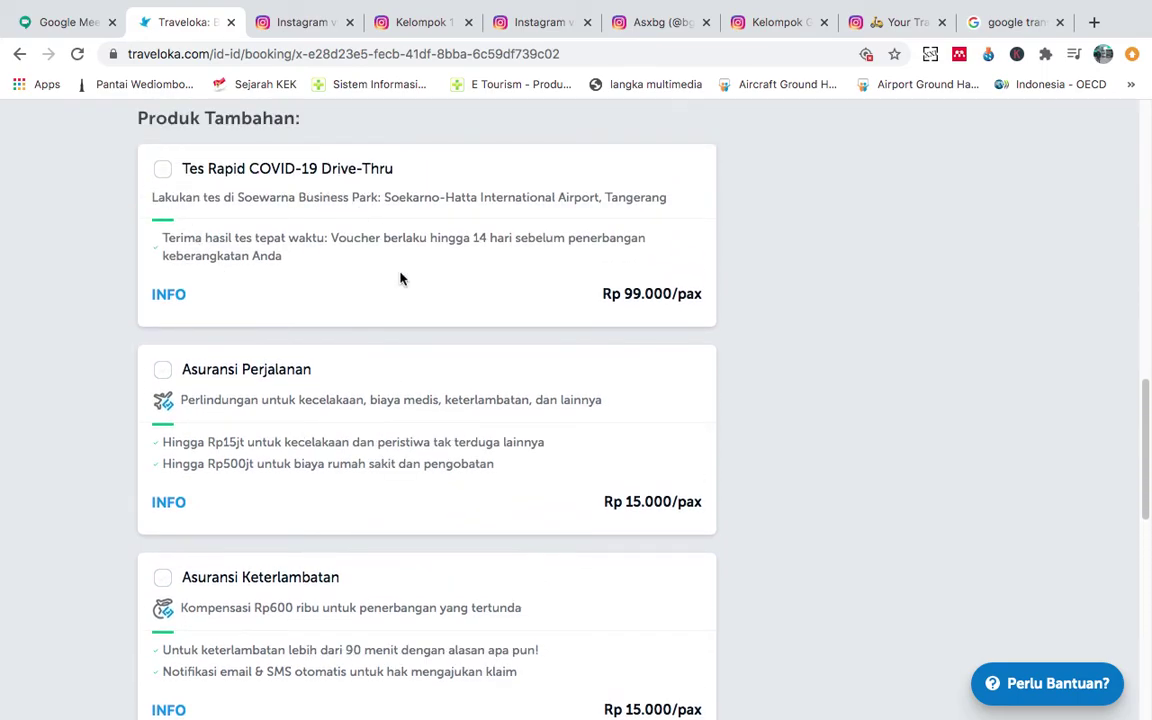
{"action": "scroll", "coordinate": [401, 278], "scroll_direction": "up", "scroll_amount": 1}
{"action": "scroll", "coordinate": [370, 282], "scroll_direction": "down", "scroll_amount": 1}
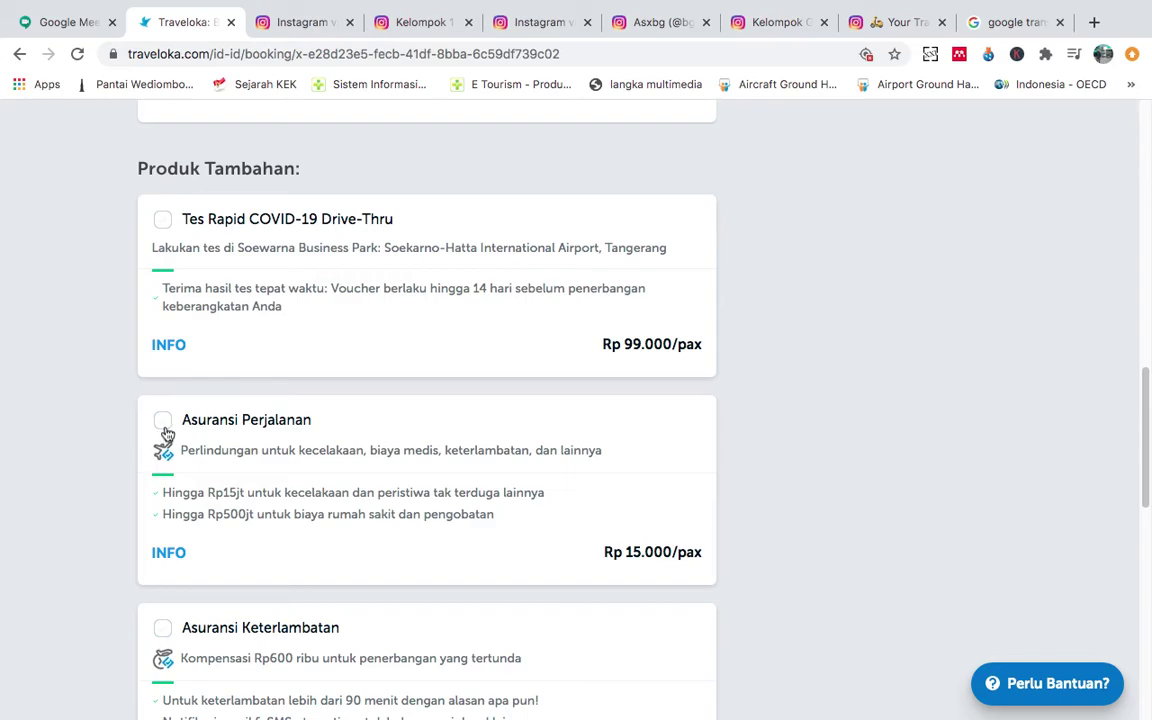
{"action": "scroll", "coordinate": [164, 432], "scroll_direction": "down", "scroll_amount": 3}
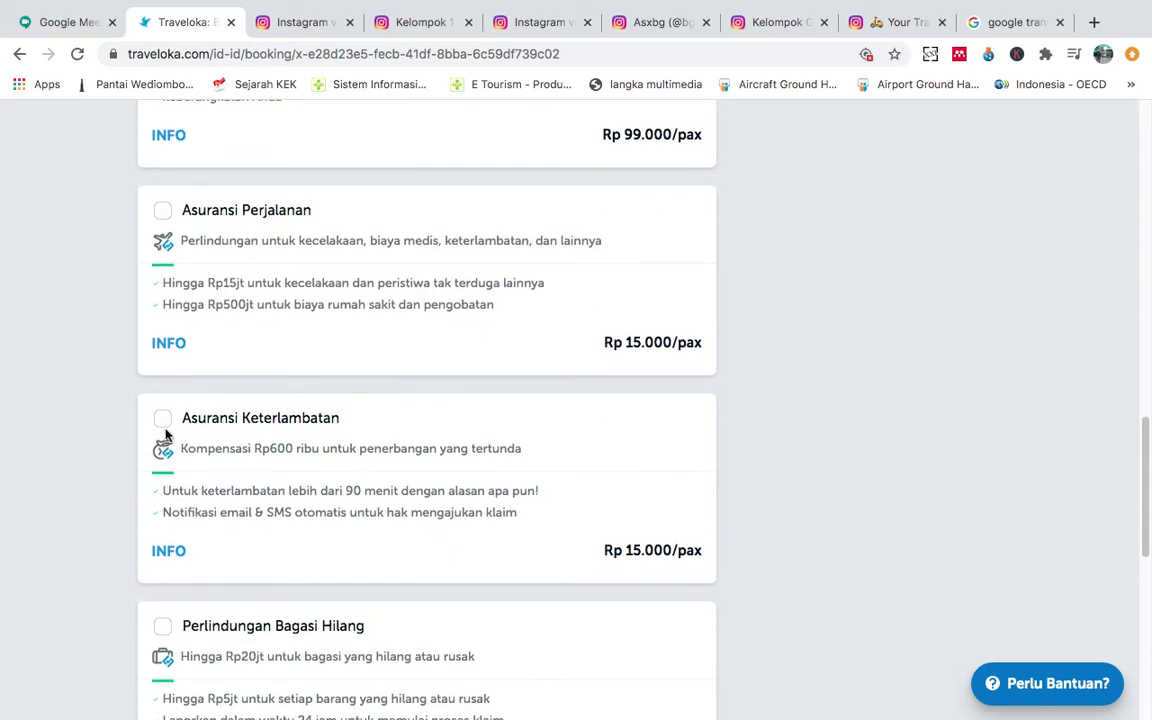
{"action": "scroll", "coordinate": [164, 436], "scroll_direction": "down", "scroll_amount": 4}
{"action": "scroll", "coordinate": [166, 445], "scroll_direction": "down", "scroll_amount": 3}
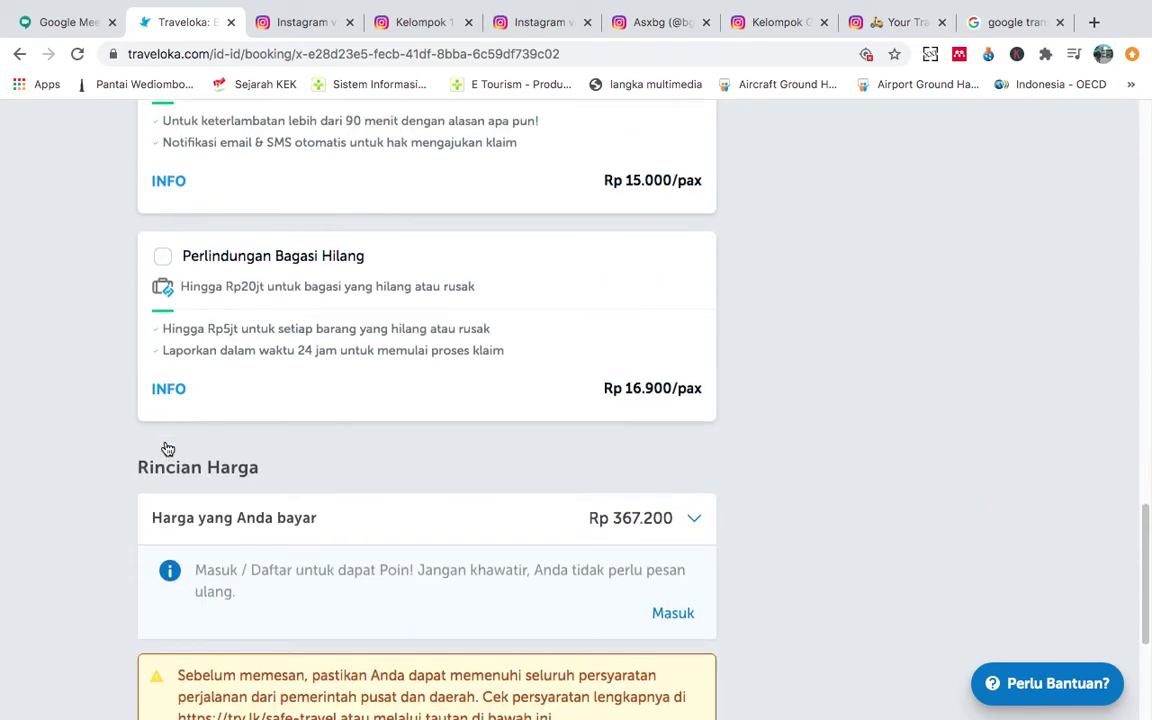
{"action": "scroll", "coordinate": [447, 270], "scroll_direction": "up", "scroll_amount": 4}
{"action": "scroll", "coordinate": [553, 285], "scroll_direction": "up", "scroll_amount": 3}
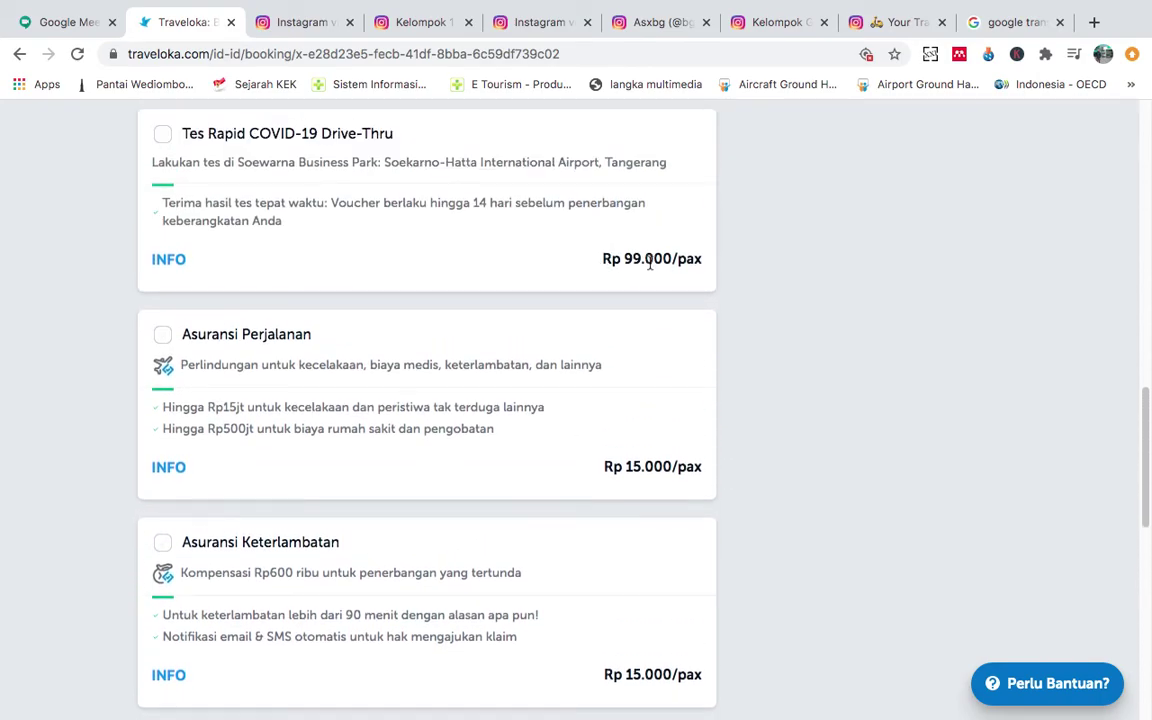
{"action": "scroll", "coordinate": [650, 262], "scroll_direction": "down", "scroll_amount": 6}
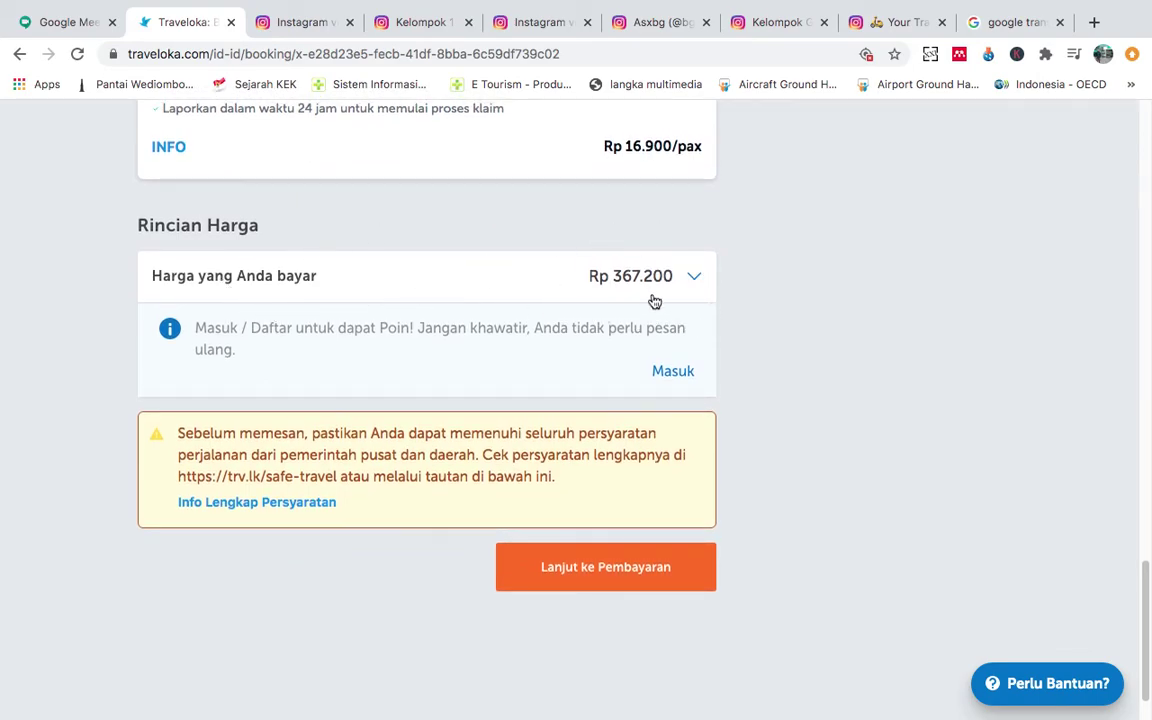
{"action": "scroll", "coordinate": [648, 324], "scroll_direction": "up", "scroll_amount": 3}
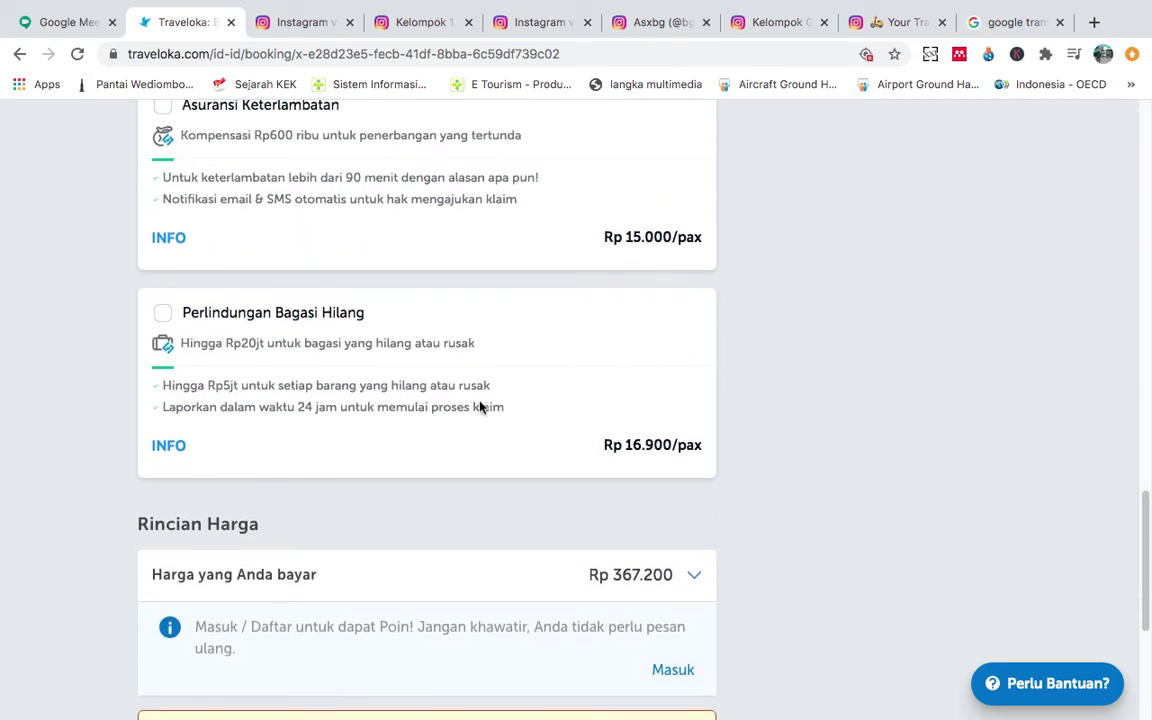
Add Perlindungan Bagasi Hilang at Rp 16.900/pax, raising the total to Rp 384.100.
{"action": "left_click", "coordinate": [164, 318]}
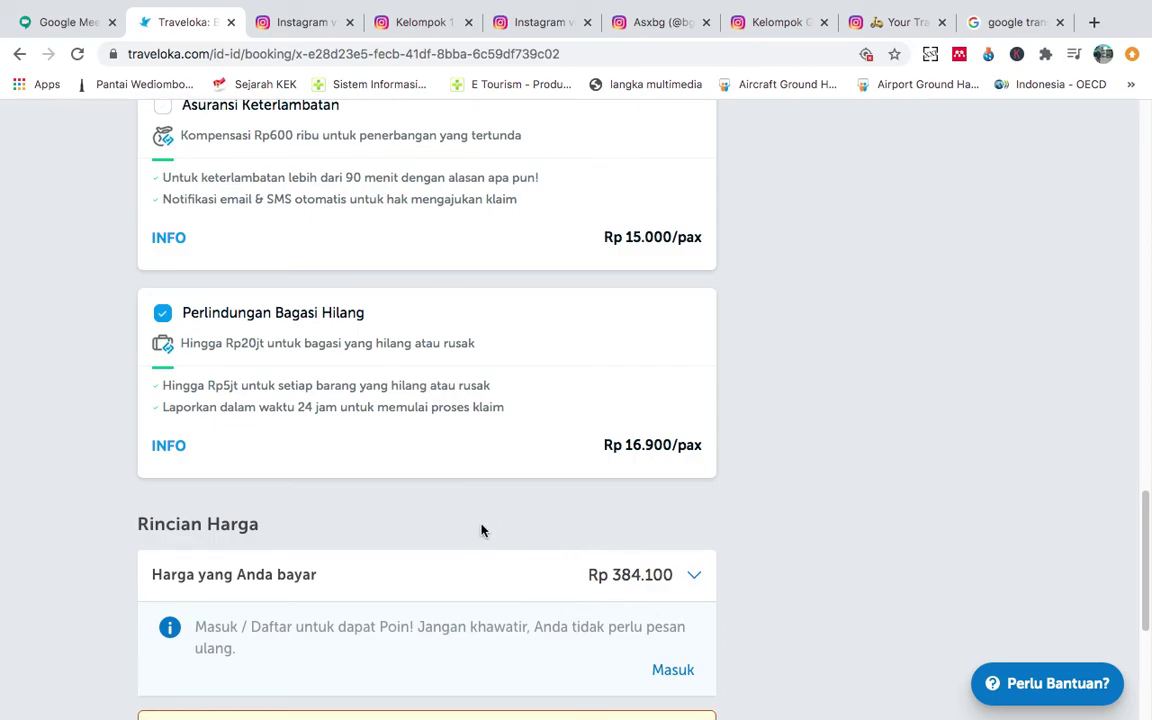
{"action": "scroll", "coordinate": [561, 379], "scroll_direction": "down", "scroll_amount": 5}
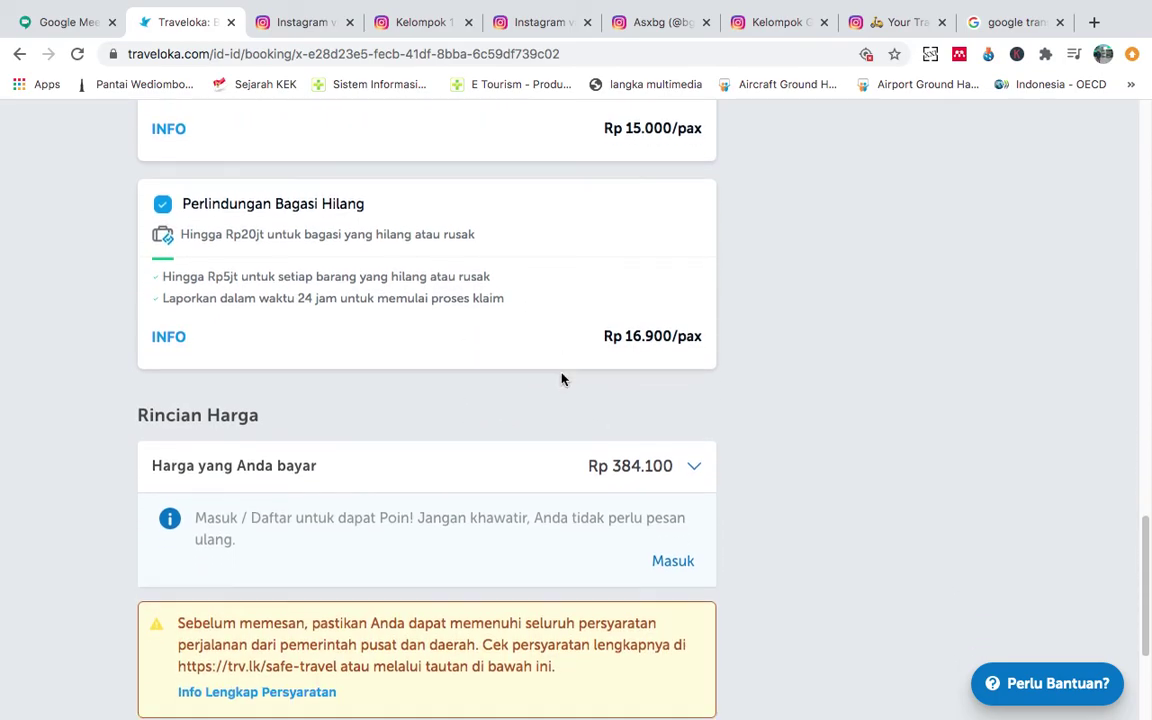
{"action": "scroll", "coordinate": [638, 445], "scroll_direction": "up", "scroll_amount": 10}
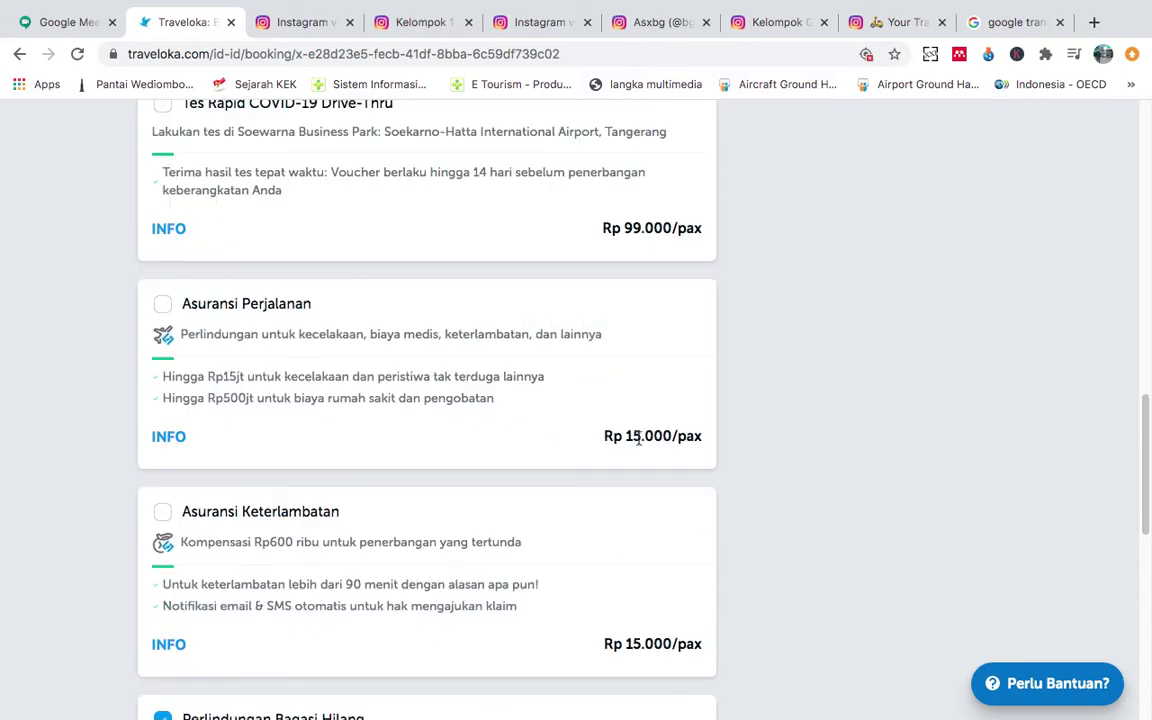
{"action": "scroll", "coordinate": [638, 438], "scroll_direction": "down", "scroll_amount": 10}
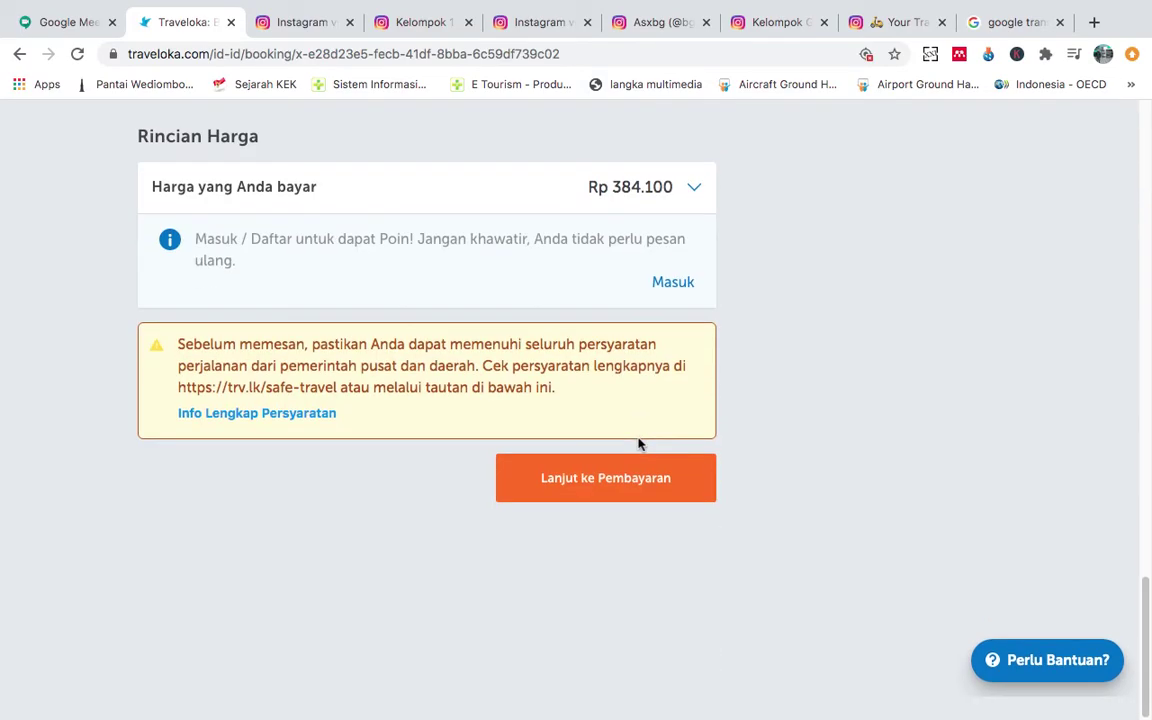
Continue to payment and confirm with 'Ya, Lanjut ke Pembayaran'.
{"action": "left_click", "coordinate": [620, 506]}
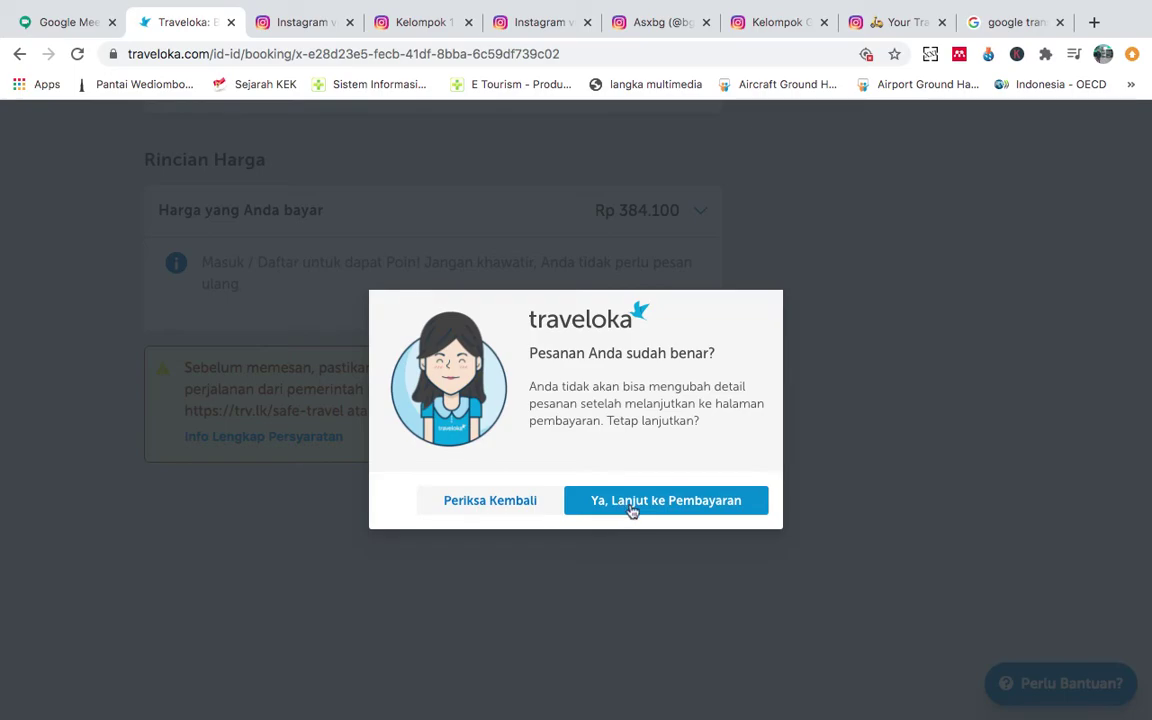
{"action": "left_click", "coordinate": [638, 511]}
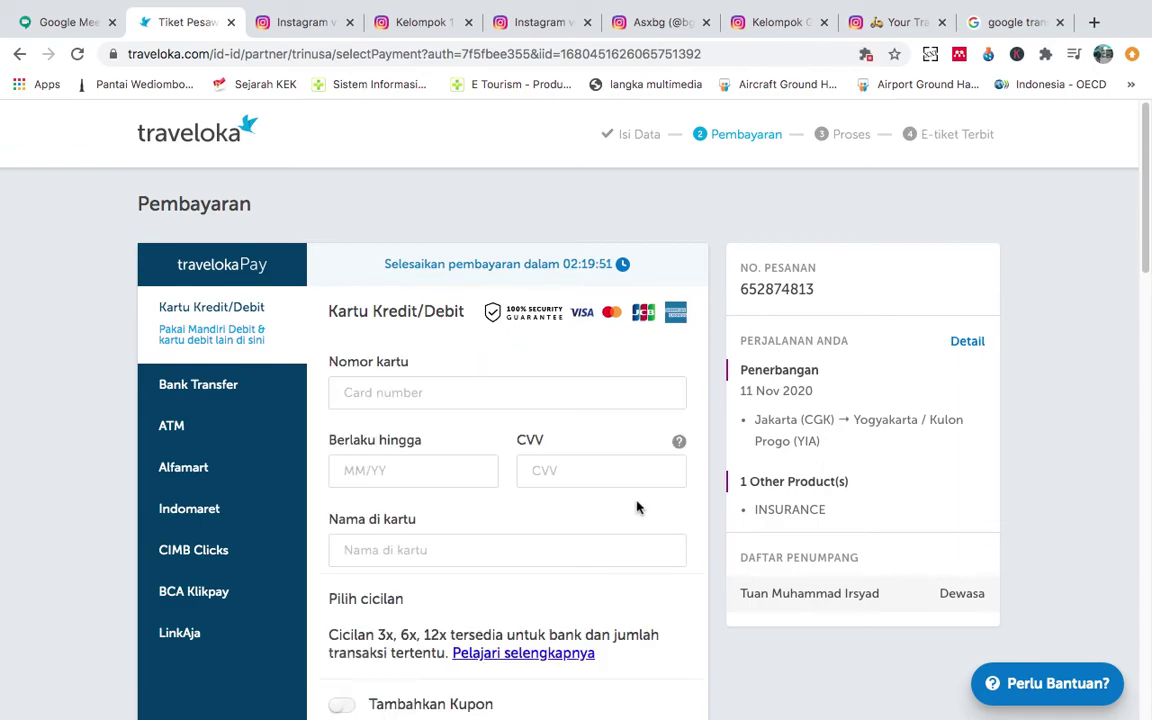
Choose ATM as the payment method and check the Rp 395.100 total including Rp 11.000 fee.
{"action": "scroll", "coordinate": [637, 508], "scroll_direction": "down", "scroll_amount": 3}
{"action": "scroll", "coordinate": [637, 508], "scroll_direction": "up", "scroll_amount": 1}
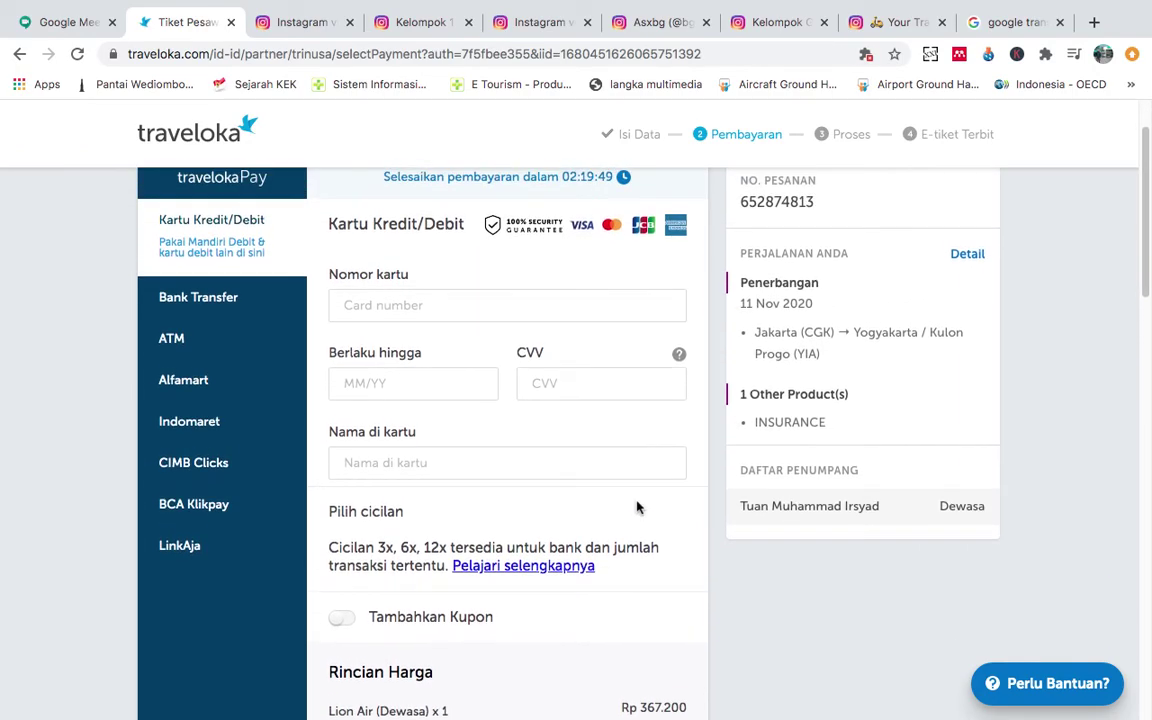
{"action": "scroll", "coordinate": [637, 508], "scroll_direction": "up", "scroll_amount": 1}
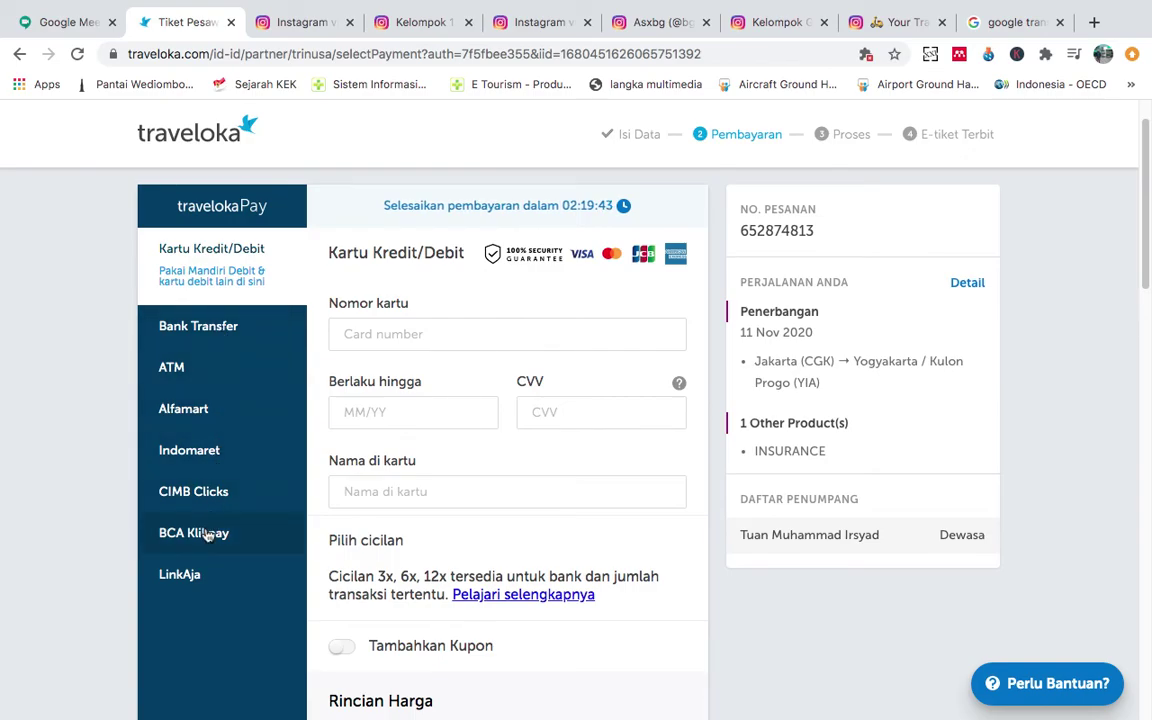
{"action": "left_click", "coordinate": [209, 377]}
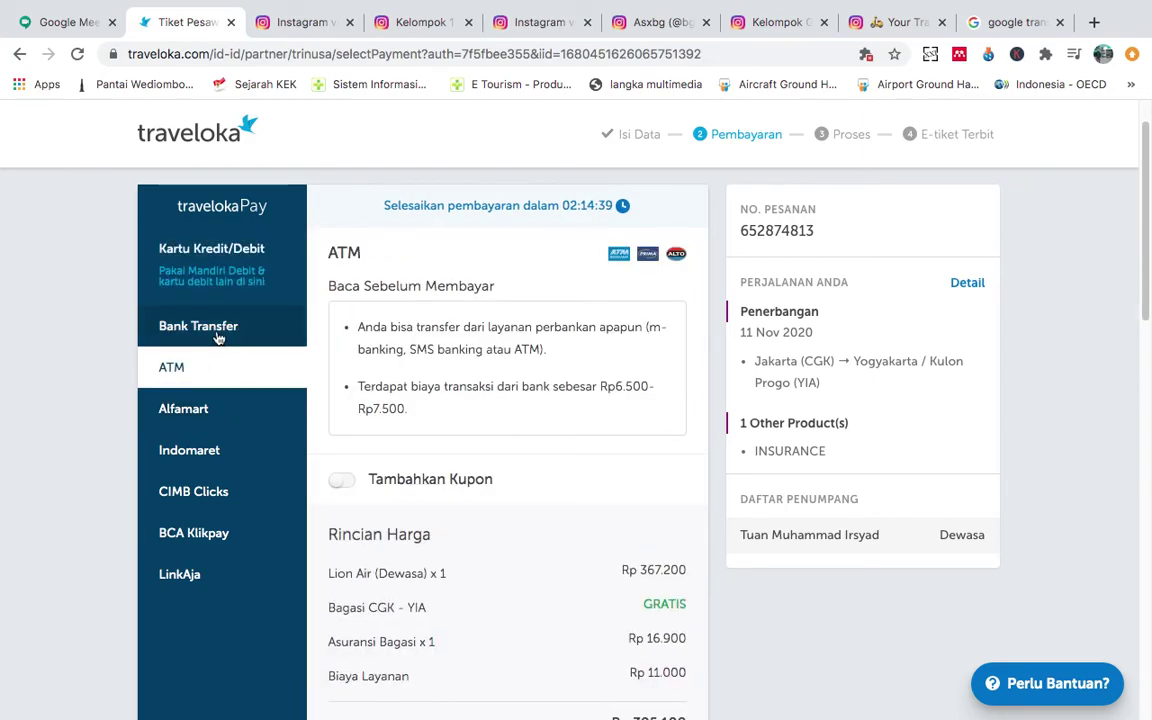
{"action": "left_click", "coordinate": [217, 334]}
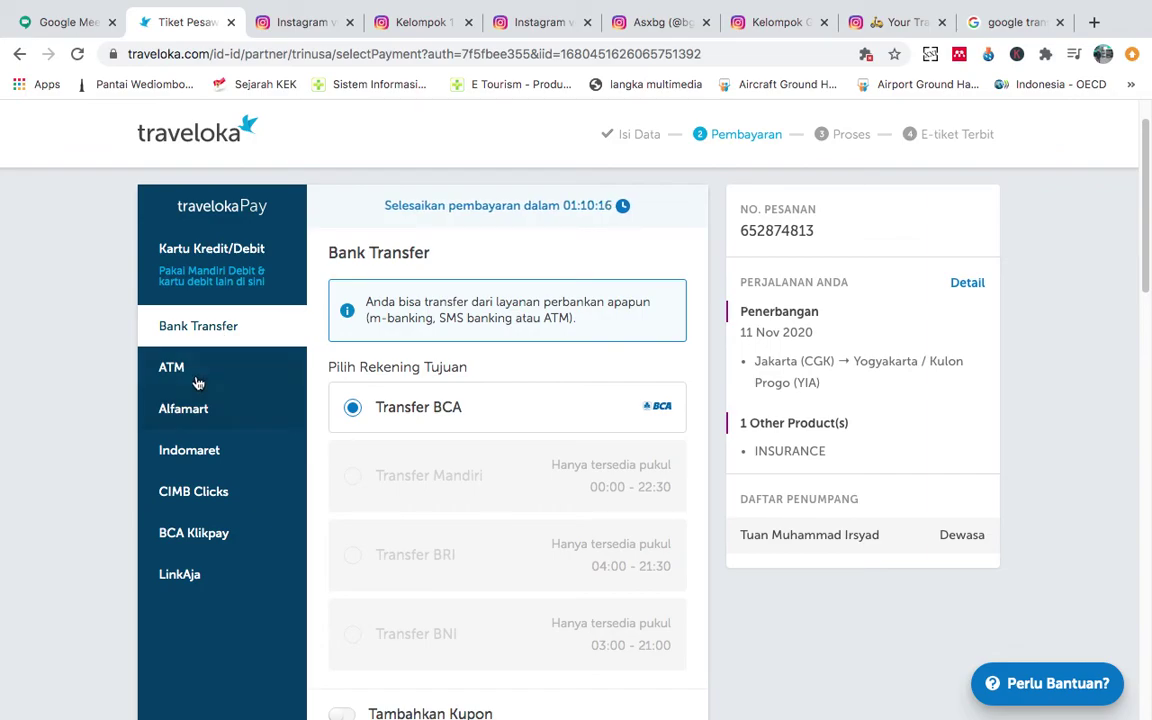
{"action": "left_click", "coordinate": [196, 382]}
{"action": "scroll", "coordinate": [528, 427], "scroll_direction": "down", "scroll_amount": 1}
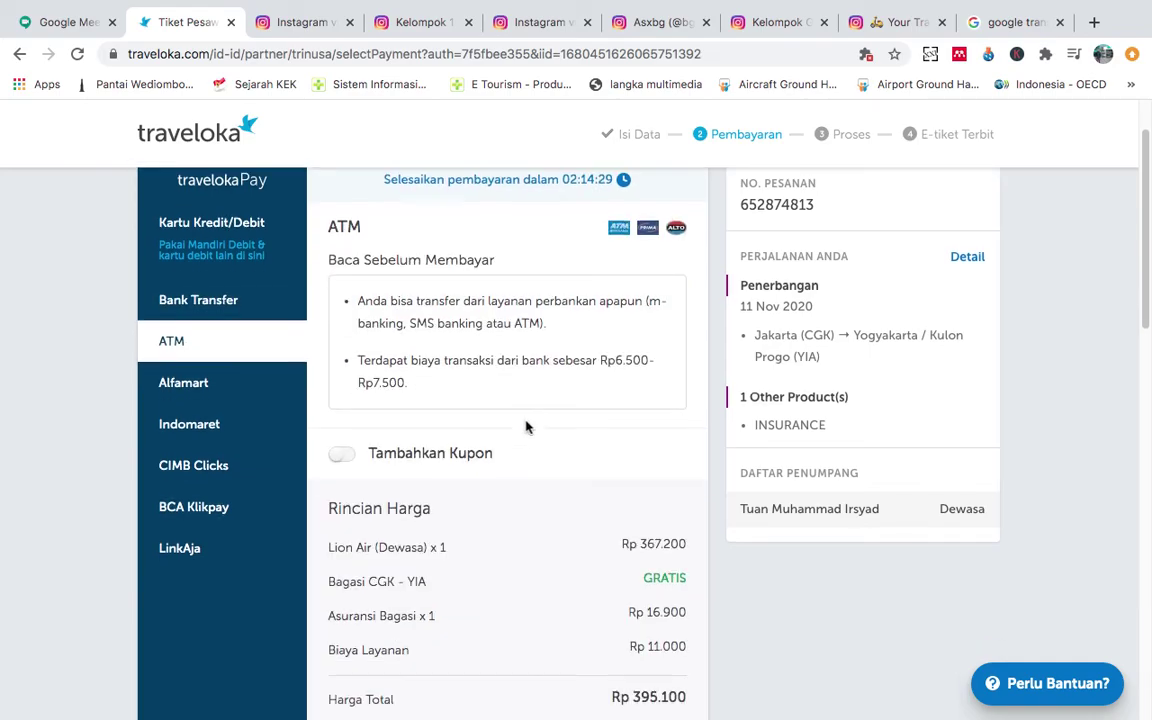
{"action": "scroll", "coordinate": [528, 427], "scroll_direction": "down", "scroll_amount": 5}
{"action": "scroll", "coordinate": [527, 427], "scroll_direction": "up", "scroll_amount": 4}
{"action": "scroll", "coordinate": [527, 427], "scroll_direction": "down", "scroll_amount": 1}
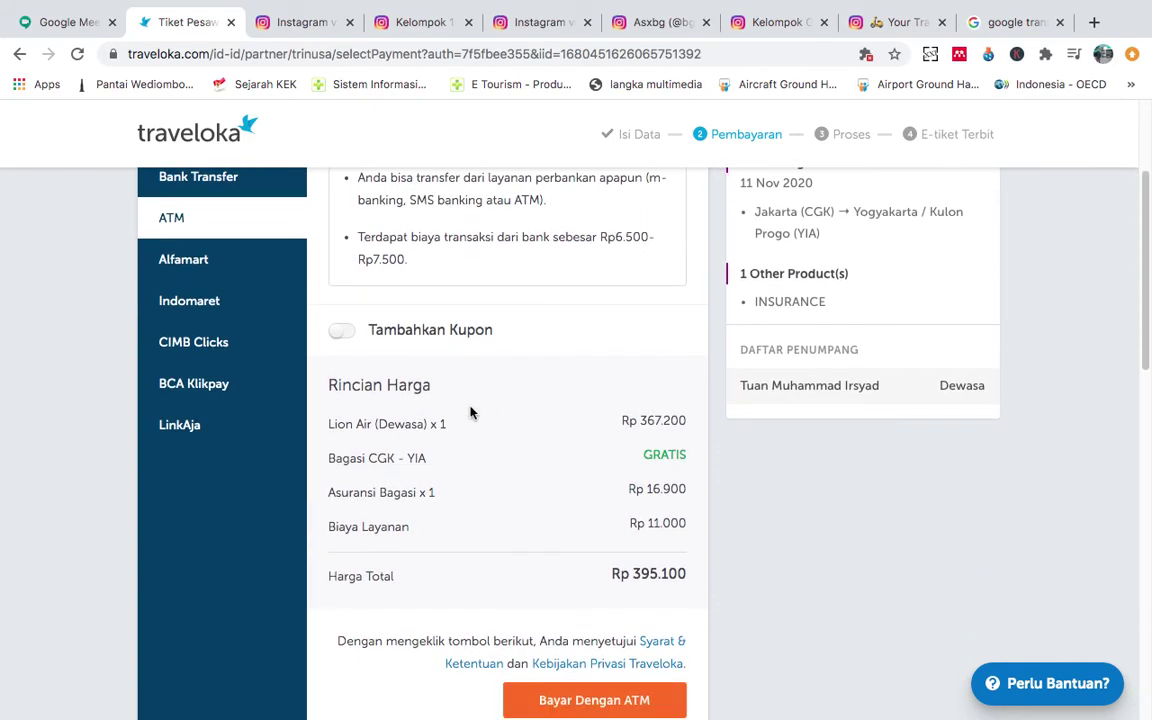
{"action": "scroll", "coordinate": [649, 470], "scroll_direction": "down", "scroll_amount": 1}
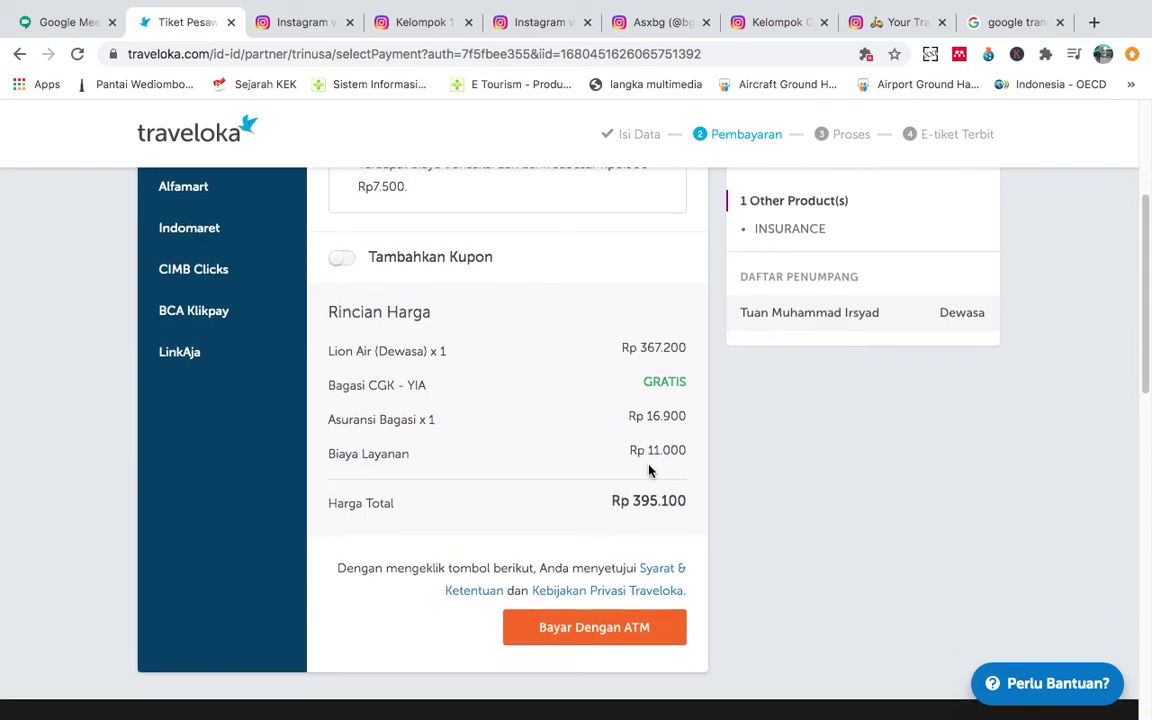
{"action": "scroll", "coordinate": [649, 470], "scroll_direction": "down", "scroll_amount": 1}
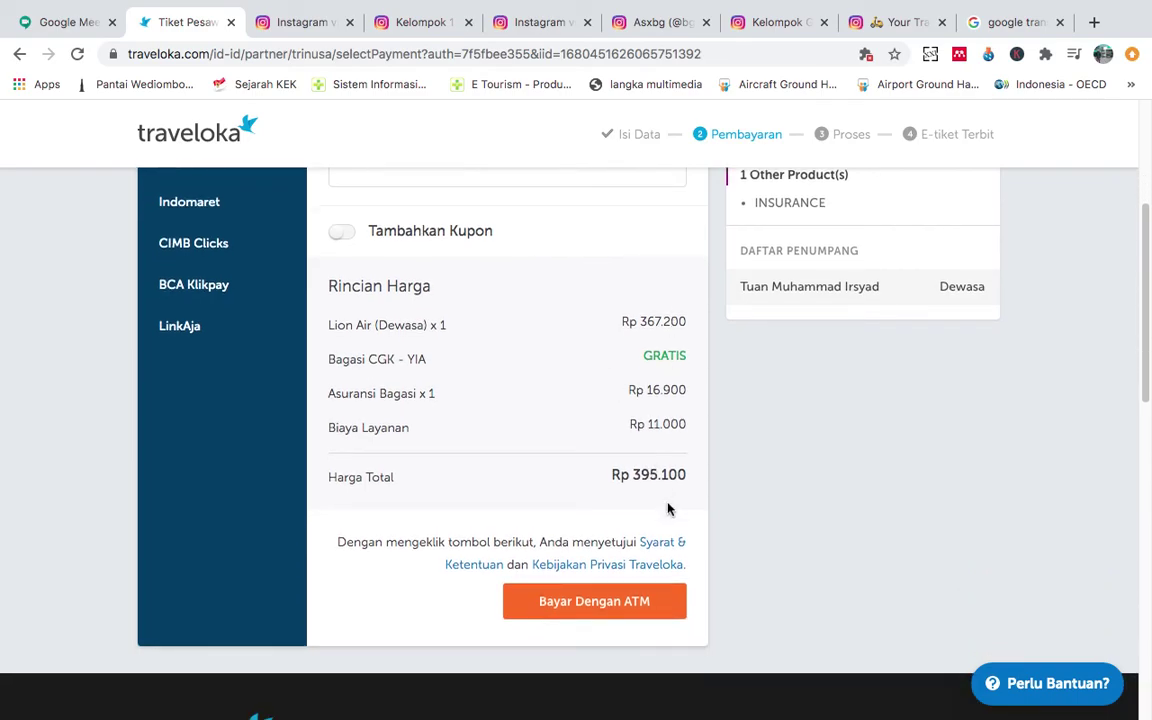
{"action": "scroll", "coordinate": [600, 445], "scroll_direction": "down", "scroll_amount": 3}
Pay by ATM and review the BNI transfer details: bank code 009, Rp 395.100.
{"action": "left_click", "coordinate": [589, 421]}
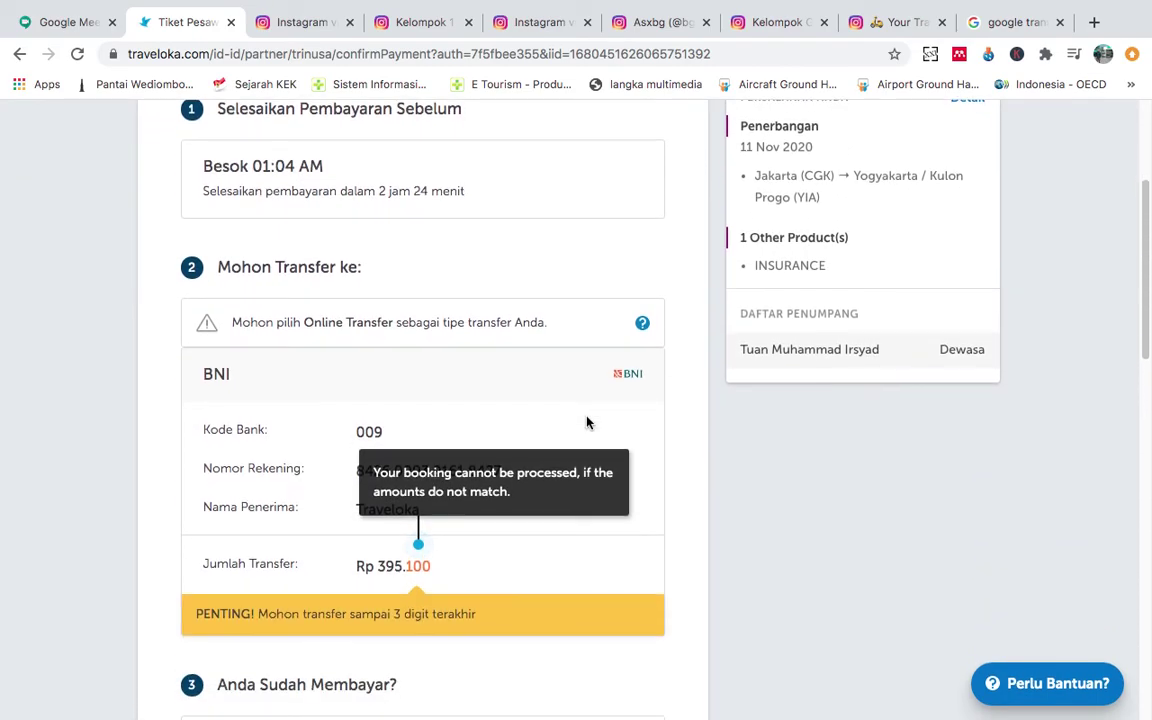
{"action": "scroll", "coordinate": [587, 423], "scroll_direction": "up", "scroll_amount": 1}
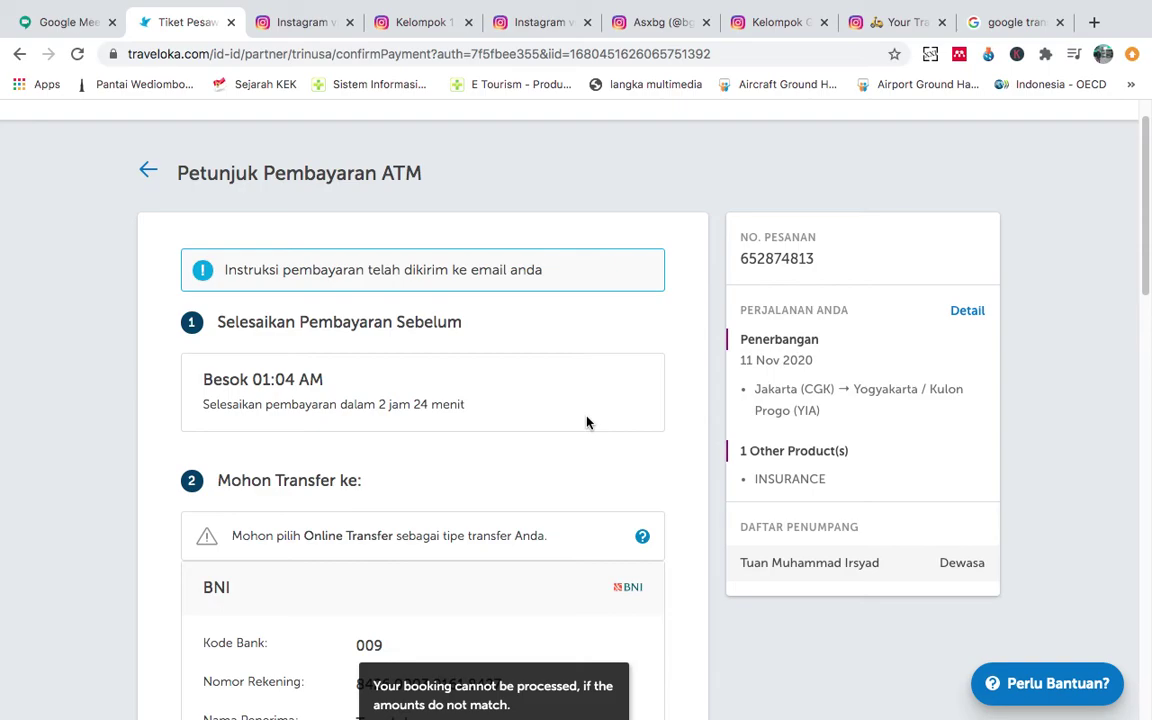
{"action": "scroll", "coordinate": [587, 423], "scroll_direction": "down", "scroll_amount": 8}
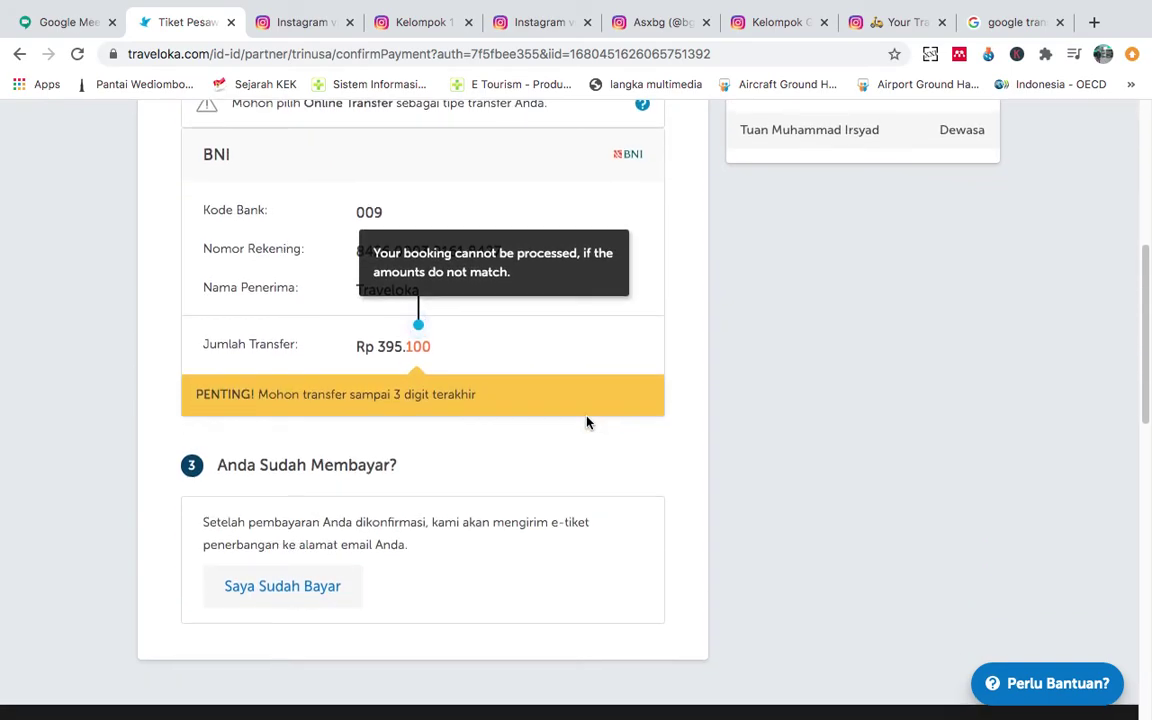
{"action": "scroll", "coordinate": [587, 423], "scroll_direction": "down", "scroll_amount": 5}
{"action": "scroll", "coordinate": [586, 411], "scroll_direction": "up", "scroll_amount": 15}
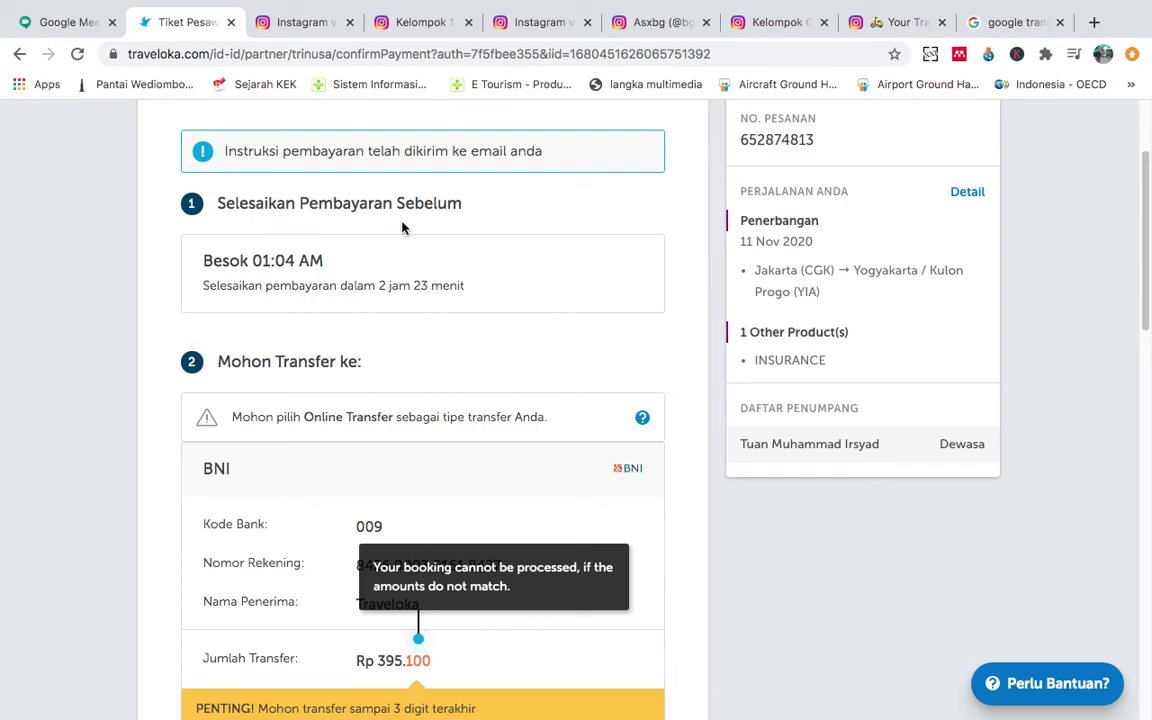
{"action": "scroll", "coordinate": [402, 228], "scroll_direction": "up", "scroll_amount": 3}
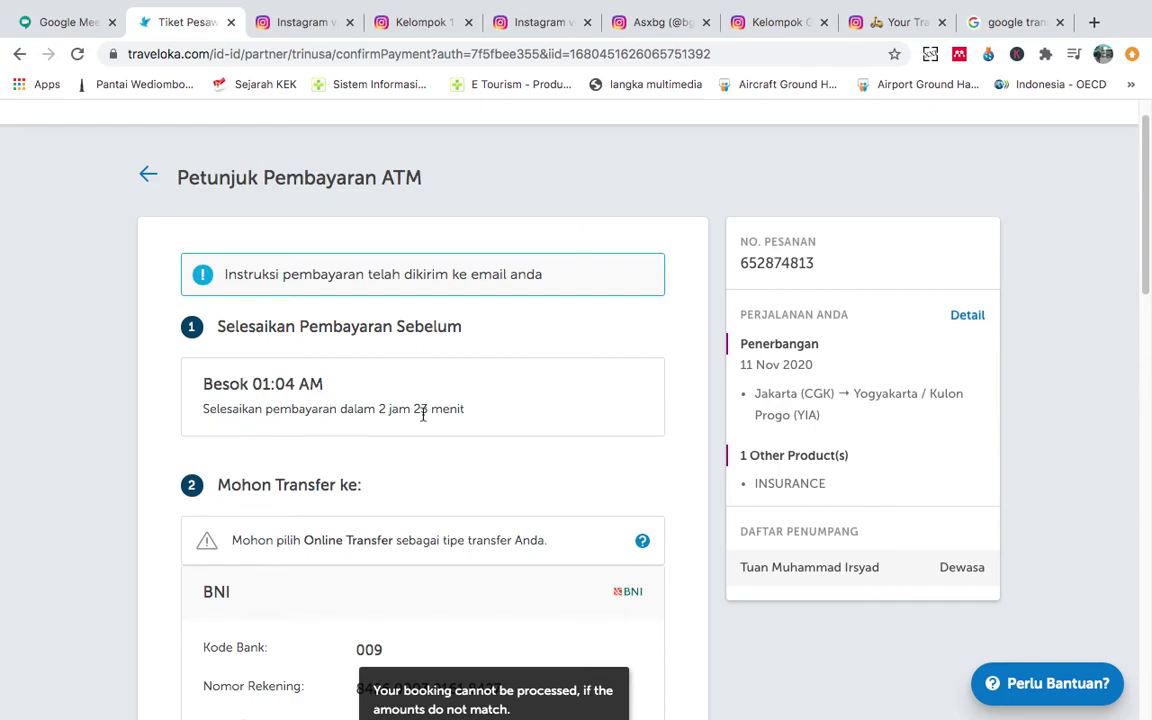
{"action": "scroll", "coordinate": [520, 432], "scroll_direction": "down", "scroll_amount": 5}
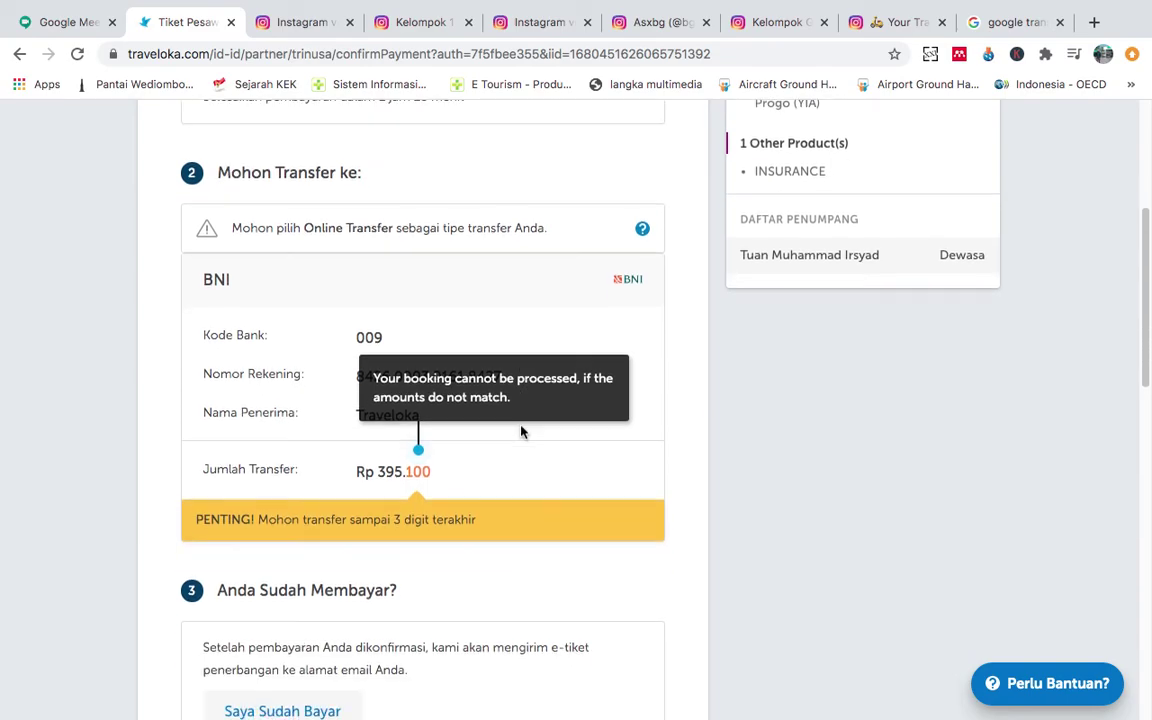
{"action": "scroll", "coordinate": [520, 432], "scroll_direction": "down", "scroll_amount": 3}
{"action": "scroll", "coordinate": [520, 432], "scroll_direction": "up", "scroll_amount": 5}
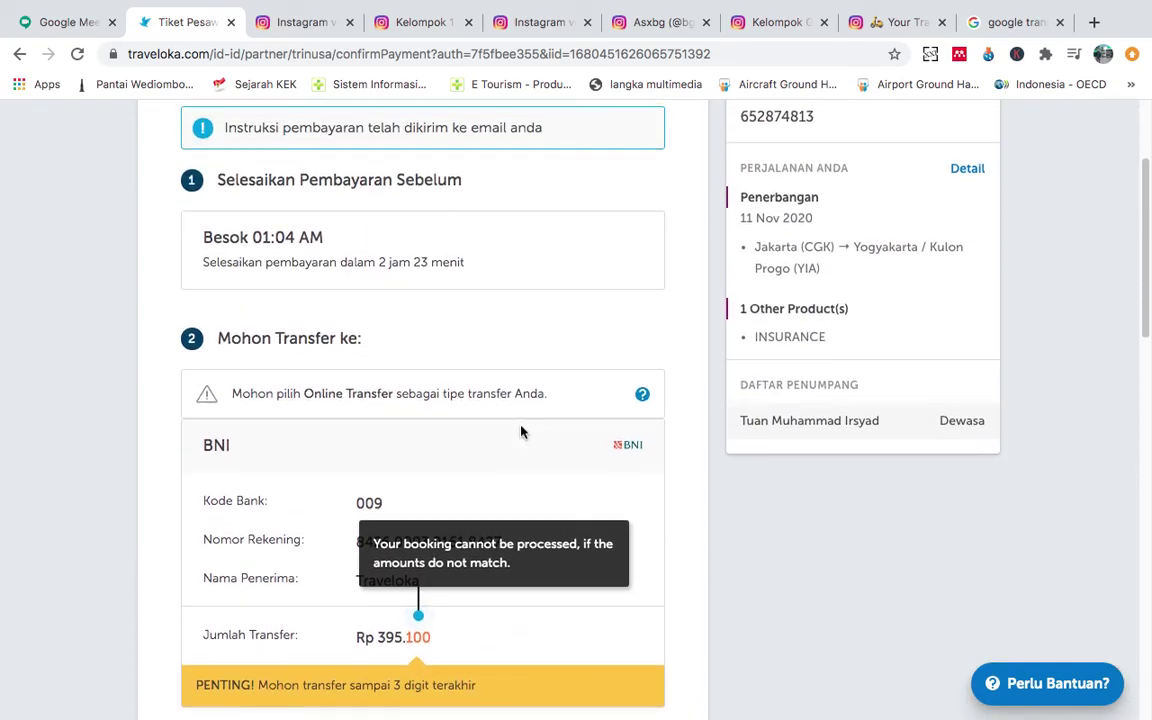
{"action": "scroll", "coordinate": [520, 432], "scroll_direction": "up", "scroll_amount": 1}
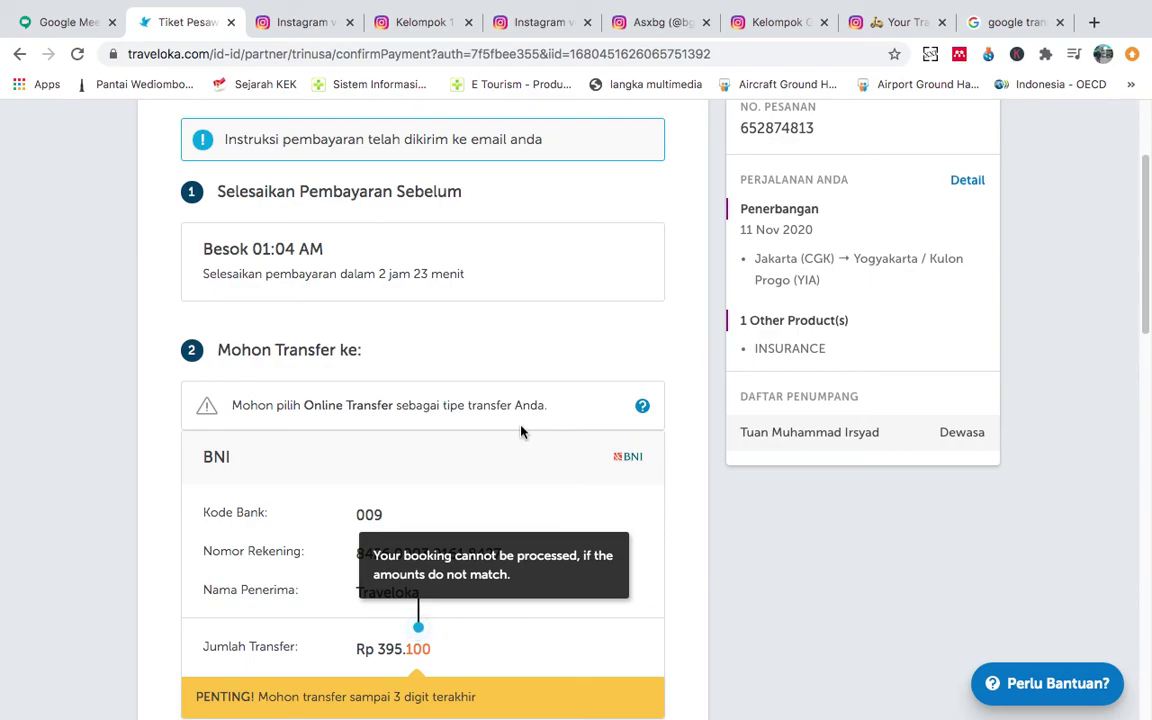
{"action": "scroll", "coordinate": [520, 432], "scroll_direction": "down", "scroll_amount": 2}
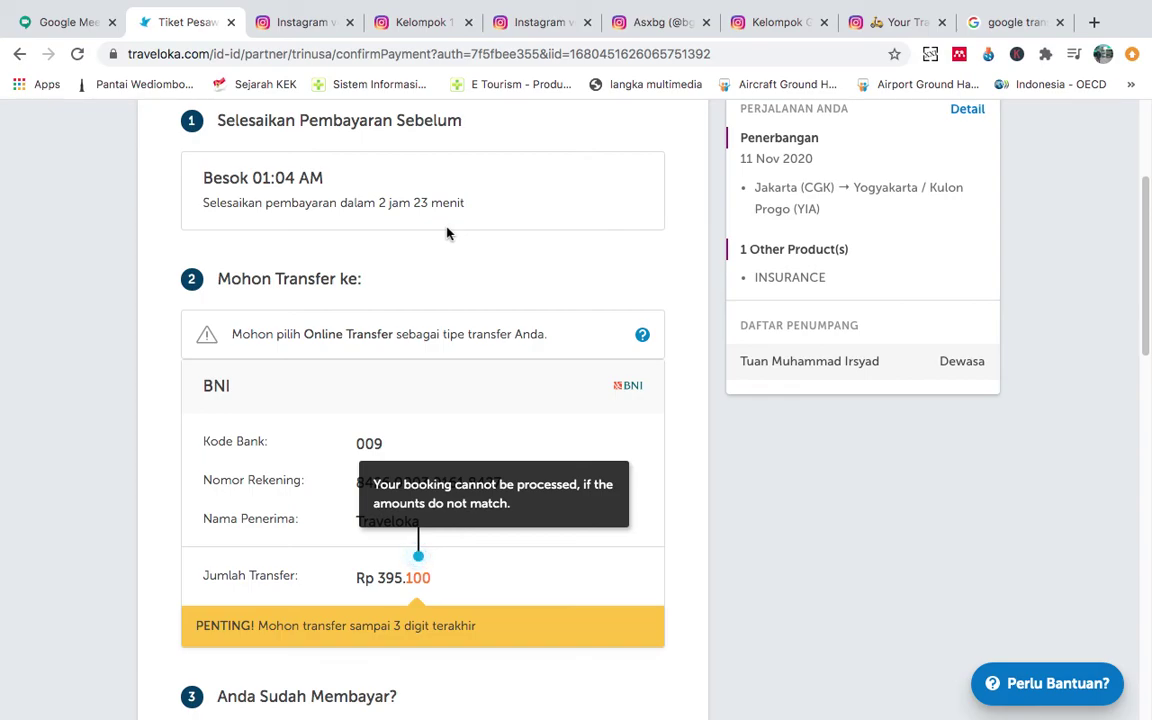
Review the ATM instructions for the 11 Nov 2020 CGK–YIA flight, then show the thank-you slide.
{"action": "scroll", "coordinate": [447, 233], "scroll_direction": "up", "scroll_amount": 1}
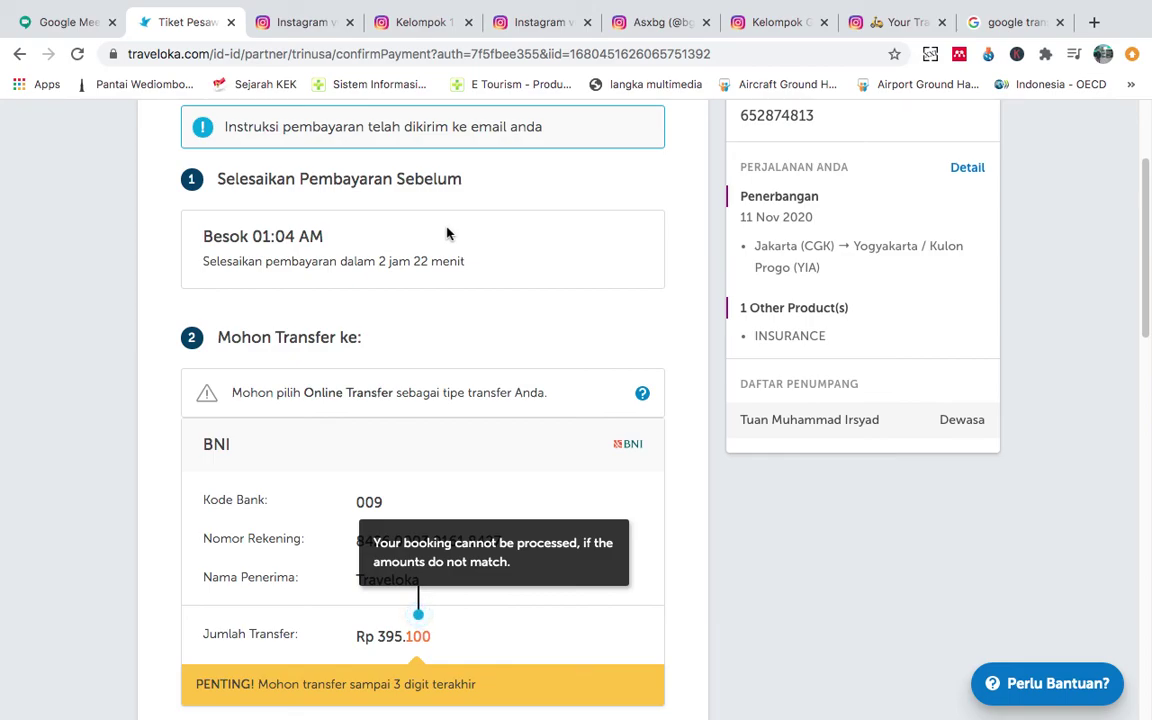
{"action": "scroll", "coordinate": [447, 233], "scroll_direction": "down", "scroll_amount": 5}
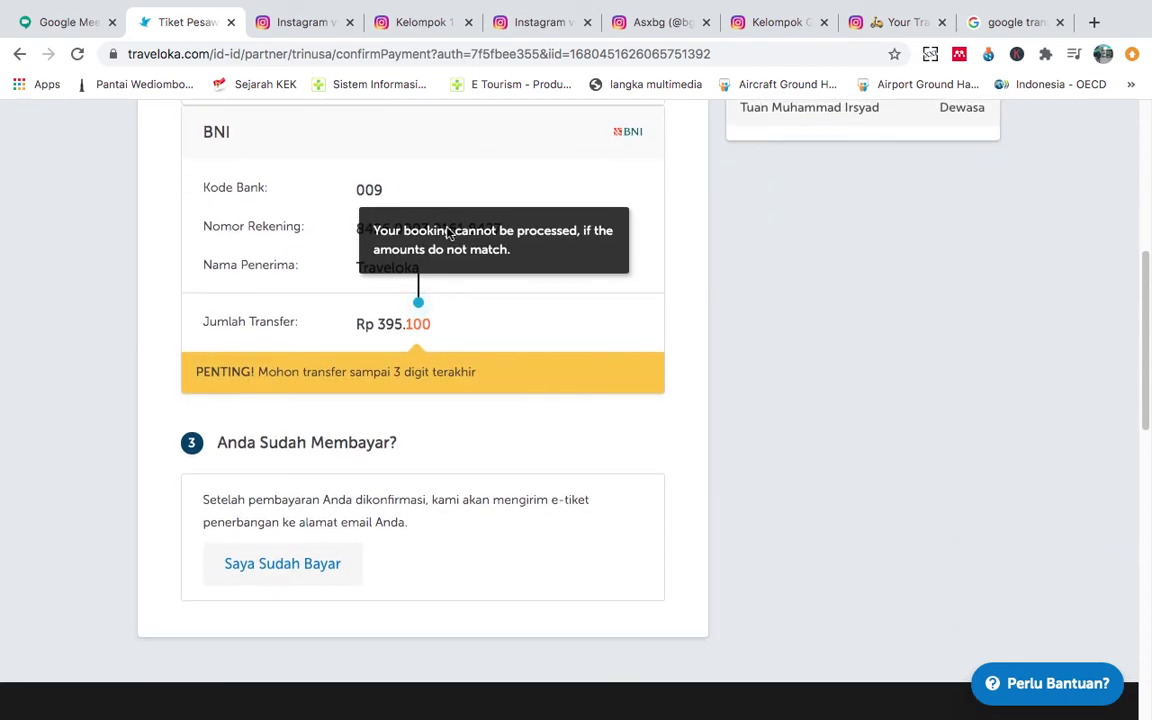
{"action": "scroll", "coordinate": [447, 233], "scroll_direction": "up", "scroll_amount": 6}
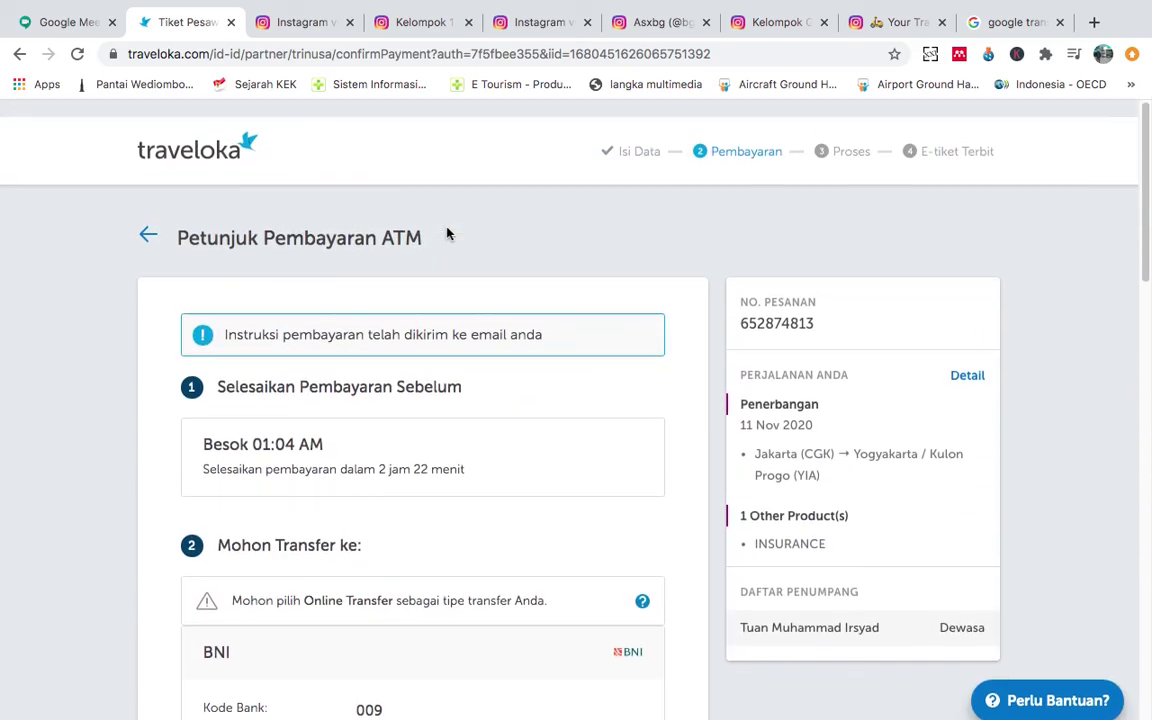
{"action": "scroll", "coordinate": [447, 233], "scroll_direction": "down", "scroll_amount": 3}
{"action": "scroll", "coordinate": [447, 233], "scroll_direction": "down", "scroll_amount": 3}
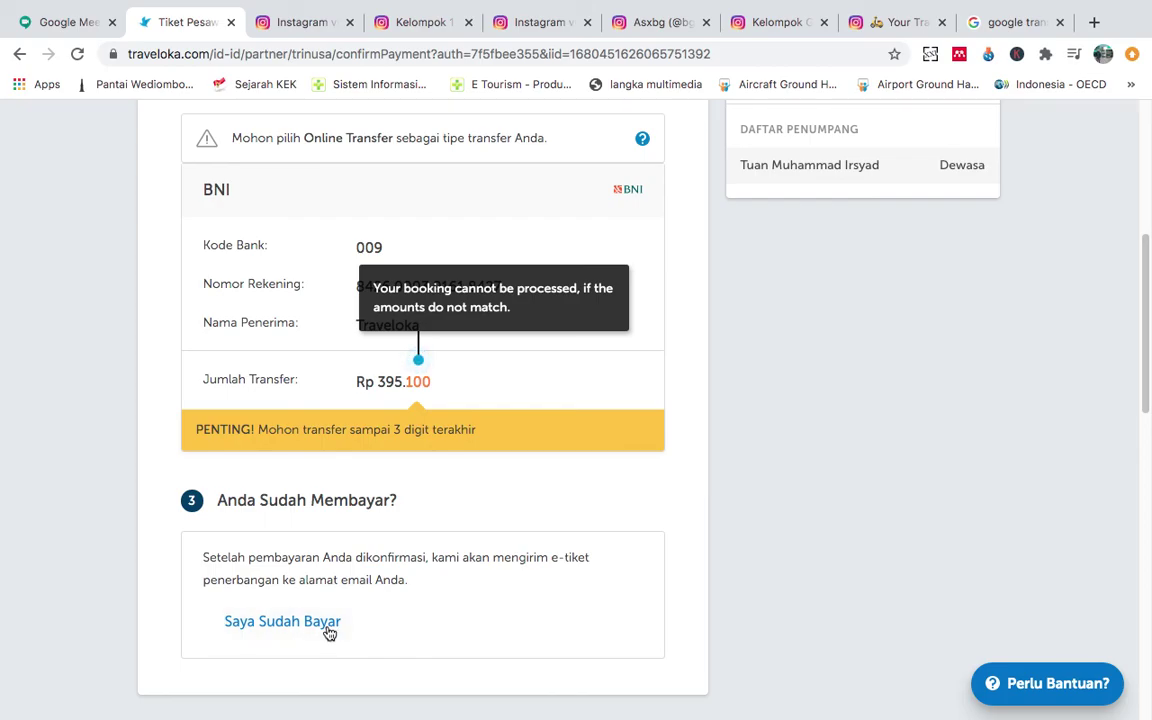
{"action": "scroll", "coordinate": [640, 535], "scroll_direction": "up", "scroll_amount": 2}
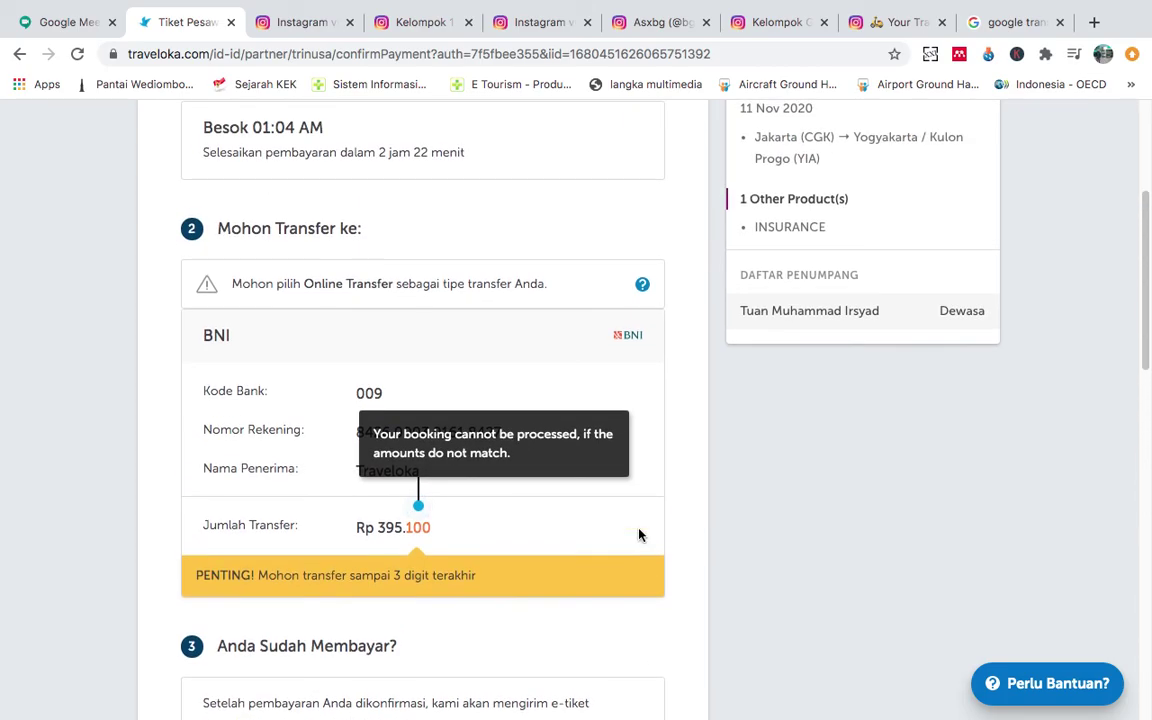
{"action": "scroll", "coordinate": [640, 535], "scroll_direction": "down", "scroll_amount": 1}
{"action": "scroll", "coordinate": [640, 535], "scroll_direction": "up", "scroll_amount": 3}
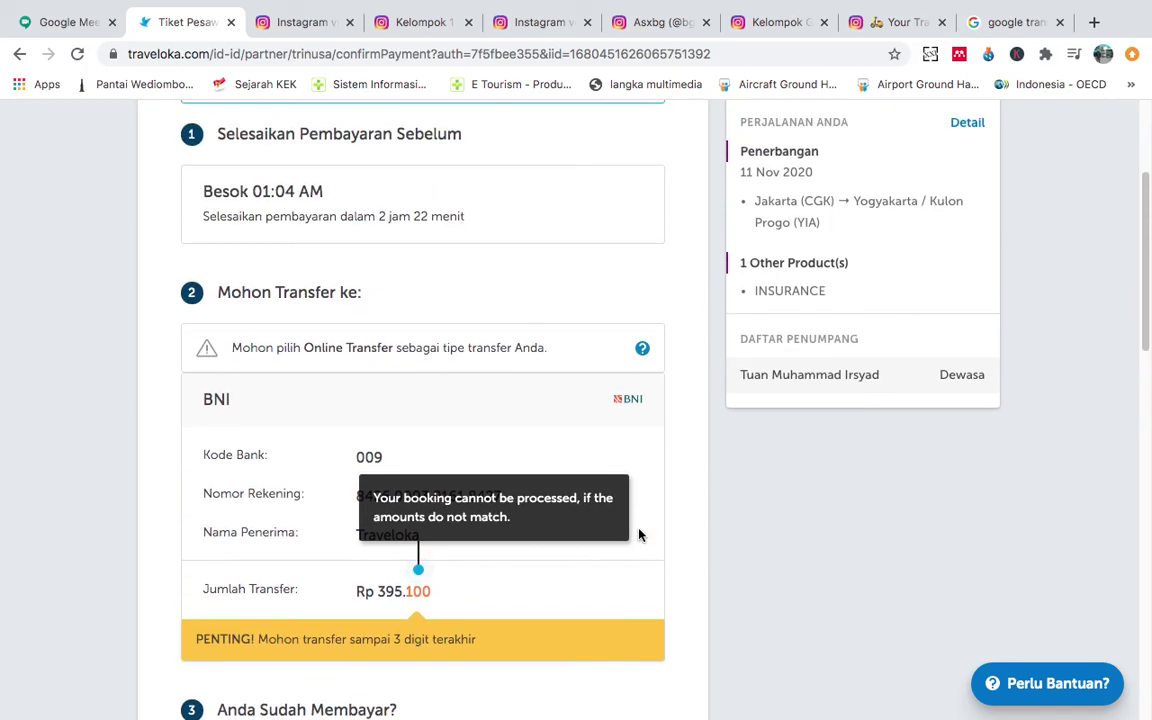
{"action": "scroll", "coordinate": [640, 535], "scroll_direction": "up", "scroll_amount": 3}
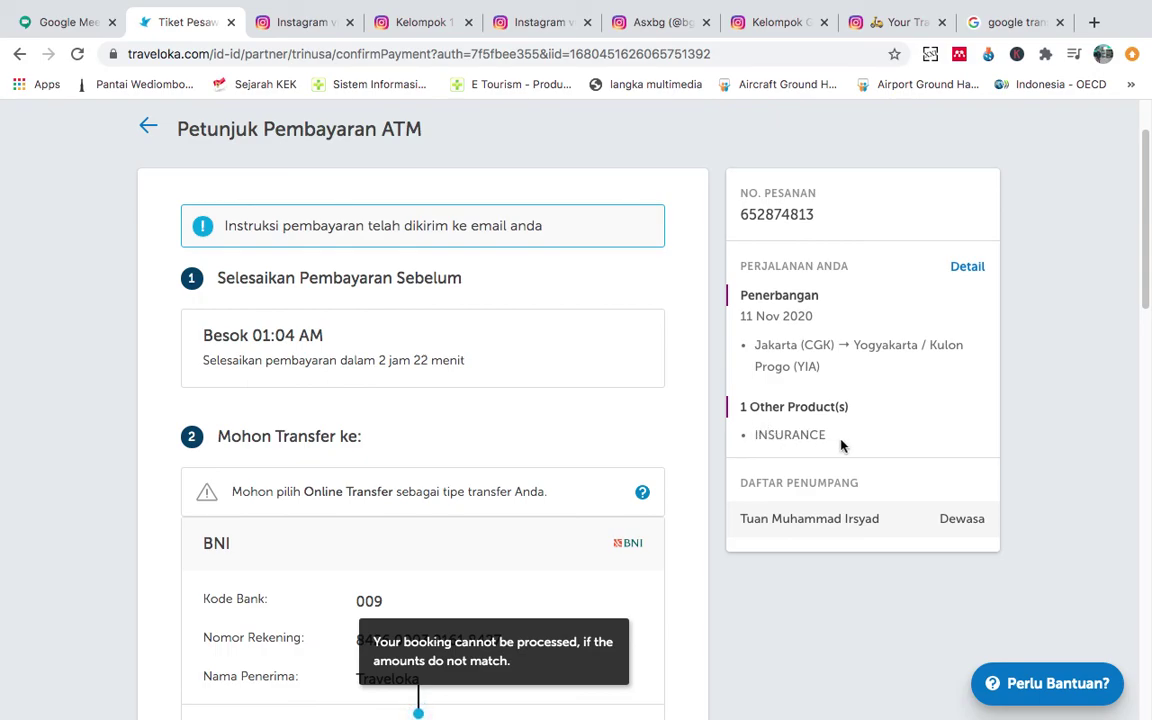
{"action": "scroll", "coordinate": [841, 445], "scroll_direction": "down", "scroll_amount": 1}
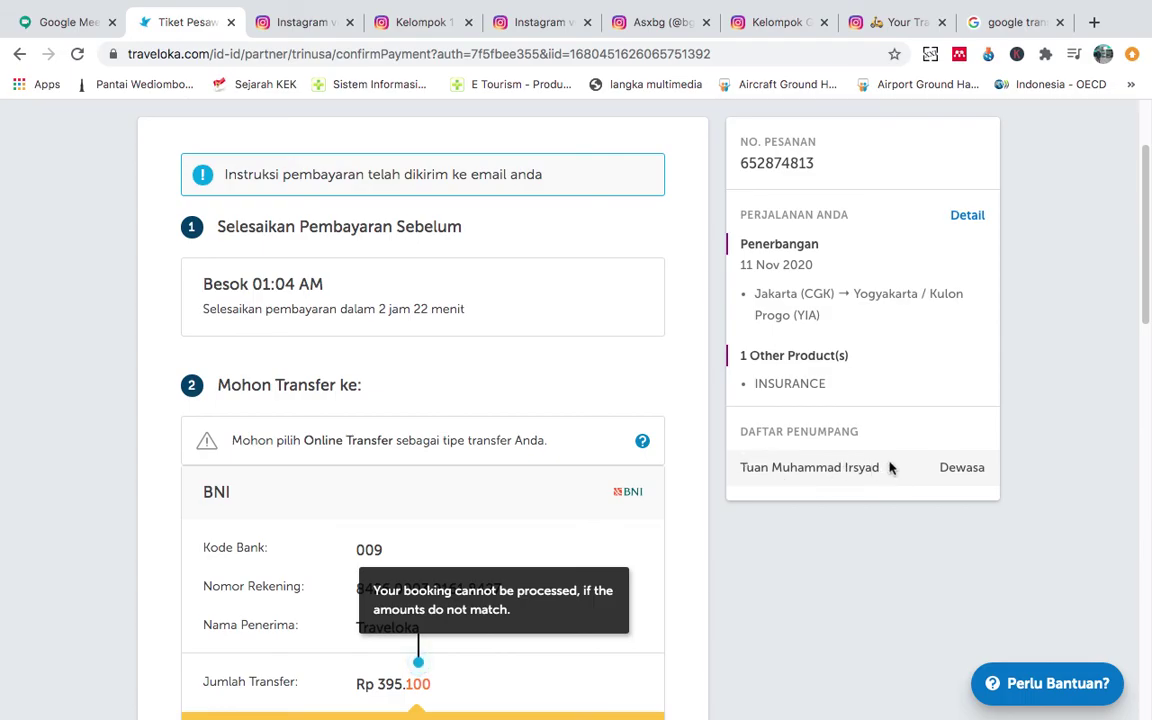
{"action": "scroll", "coordinate": [990, 512], "scroll_direction": "down", "scroll_amount": 15}
{"action": "key", "text": "super+r"}
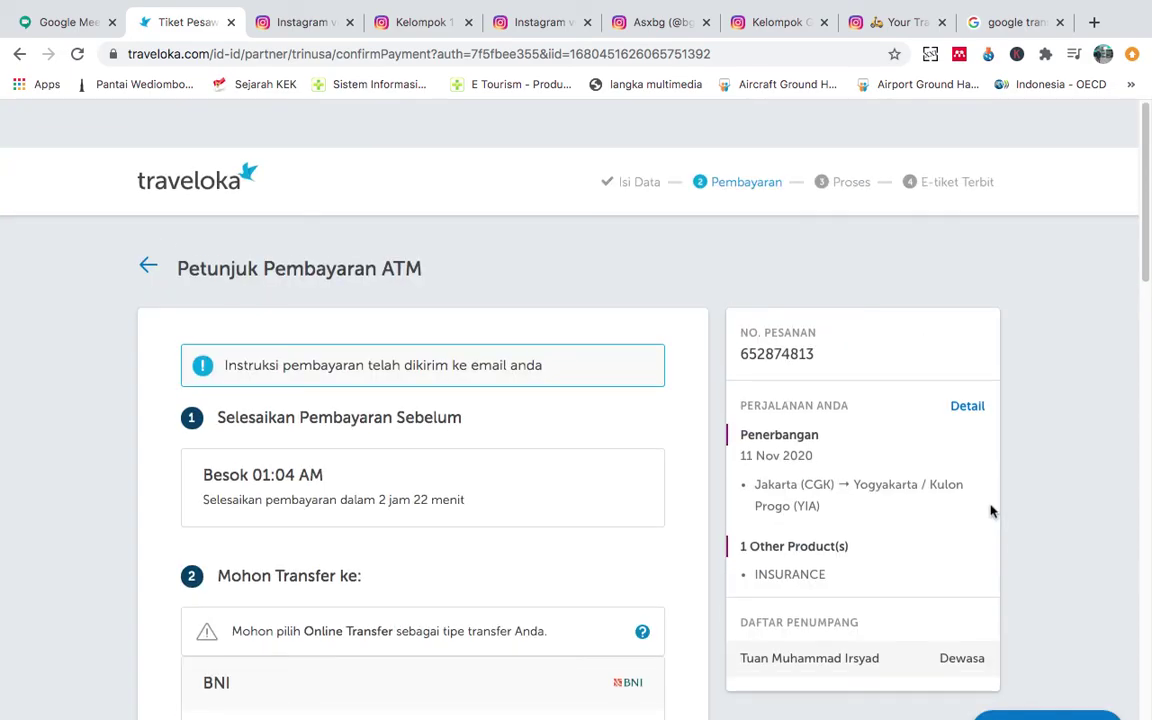